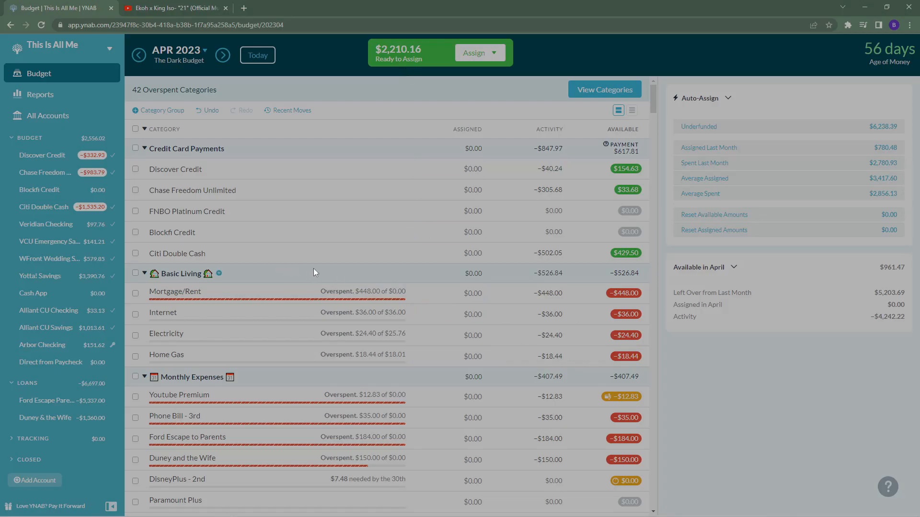
Assign $448.00 to Mortgage/Rent and $36.00 to Internet in the Basic Living group for April 2023
click(464, 295)
click(465, 293)
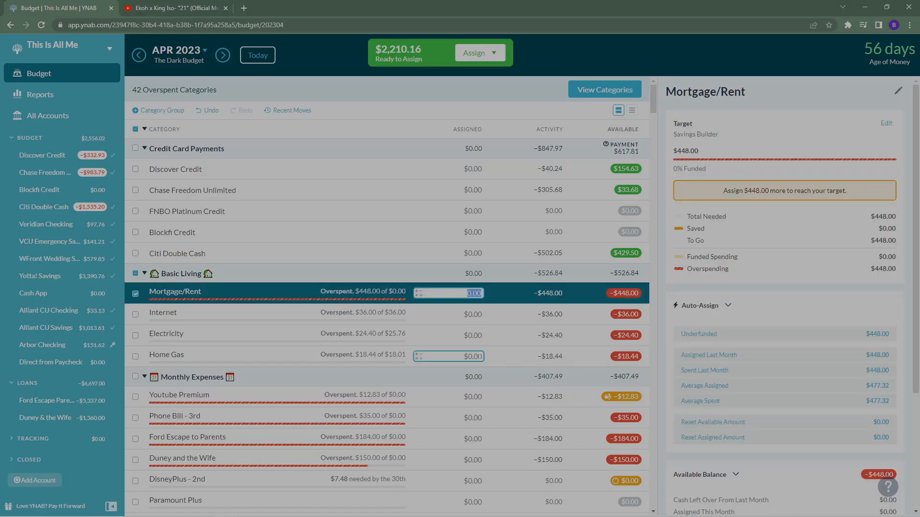
text(448)
key(Return)
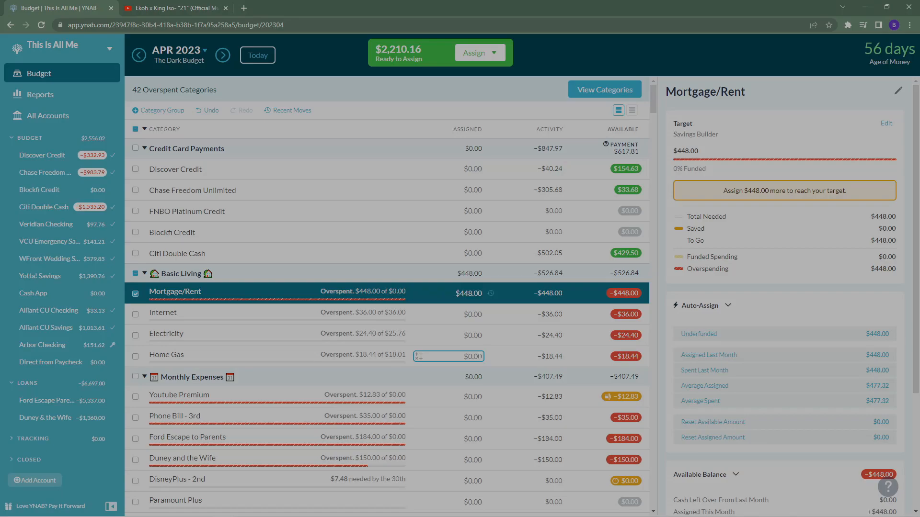
click(460, 318)
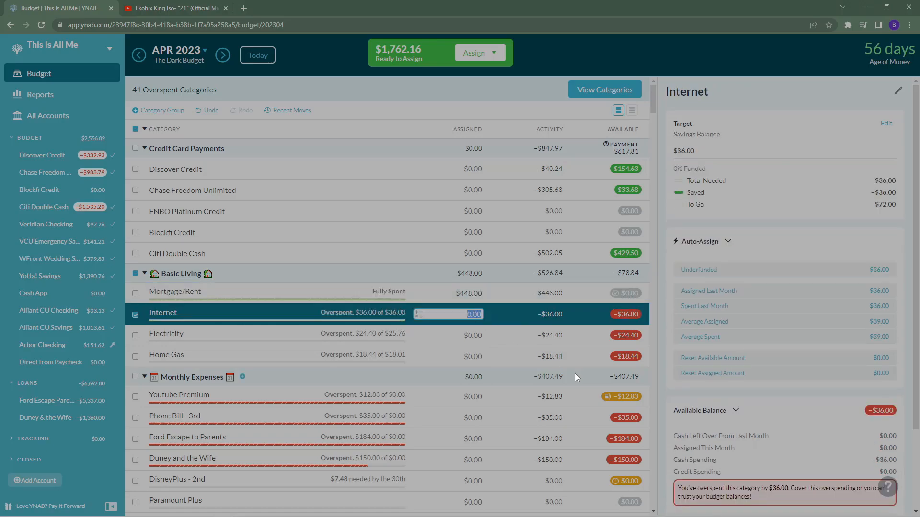
text(36)
key(Return)
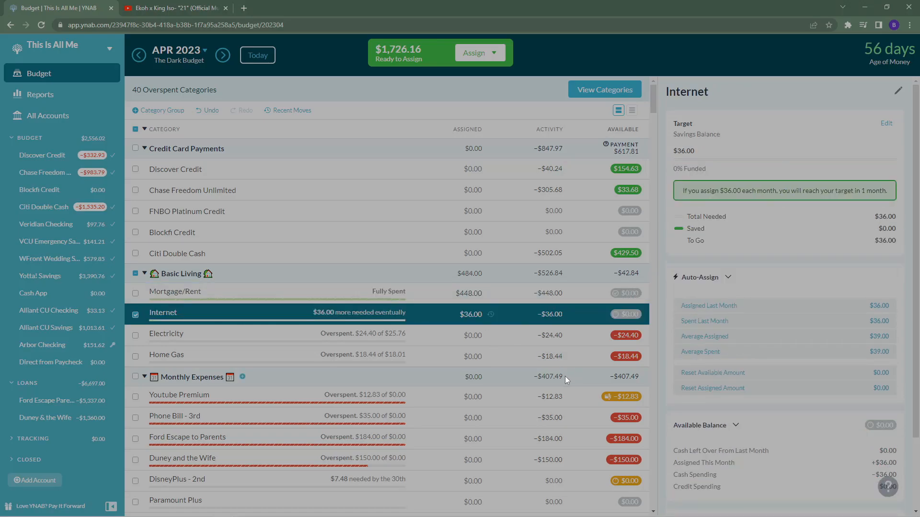
Assign $24.40 to Electricity and $18.44 to Home Gas in the Basic Living group
click(472, 336)
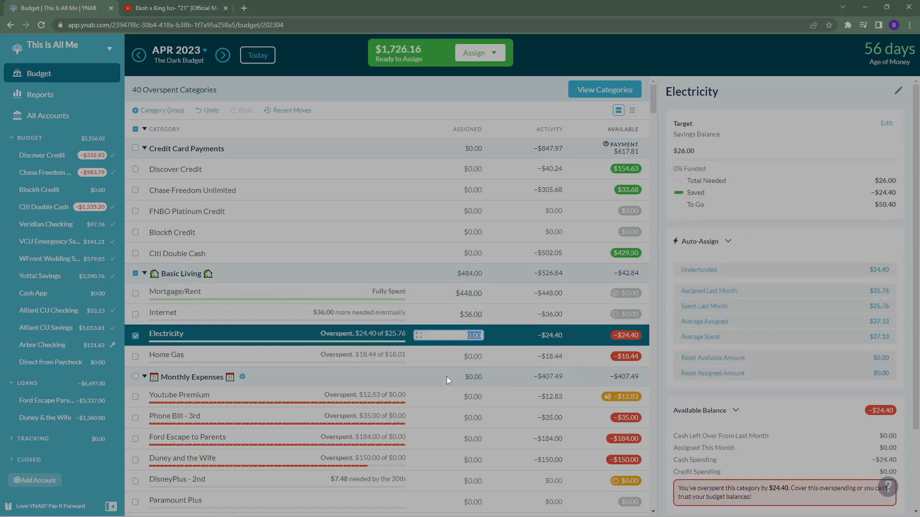
text(24.40)
key(Return)
click(467, 365)
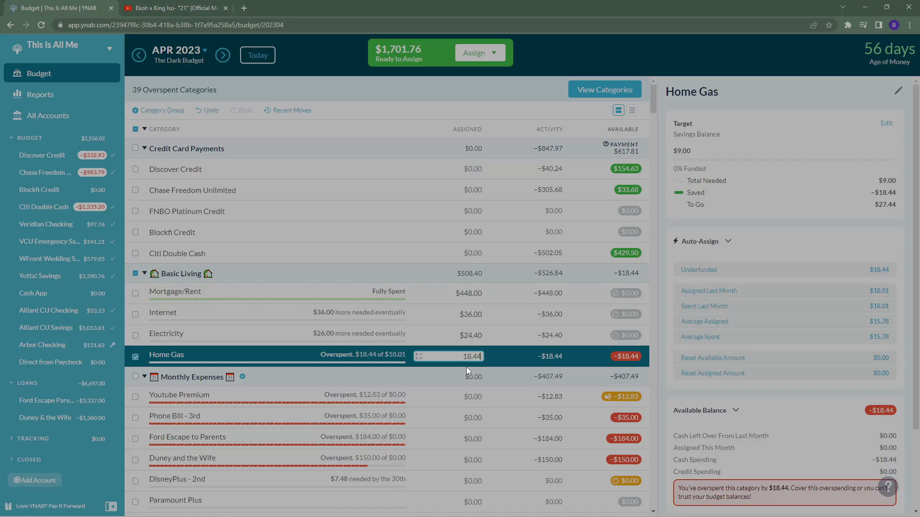
text(18.44)
key(Return)
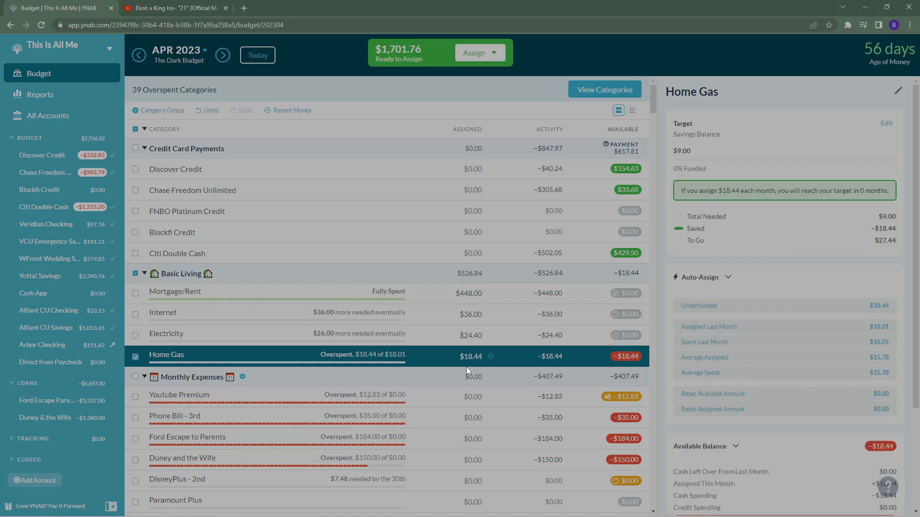
click(149, 355)
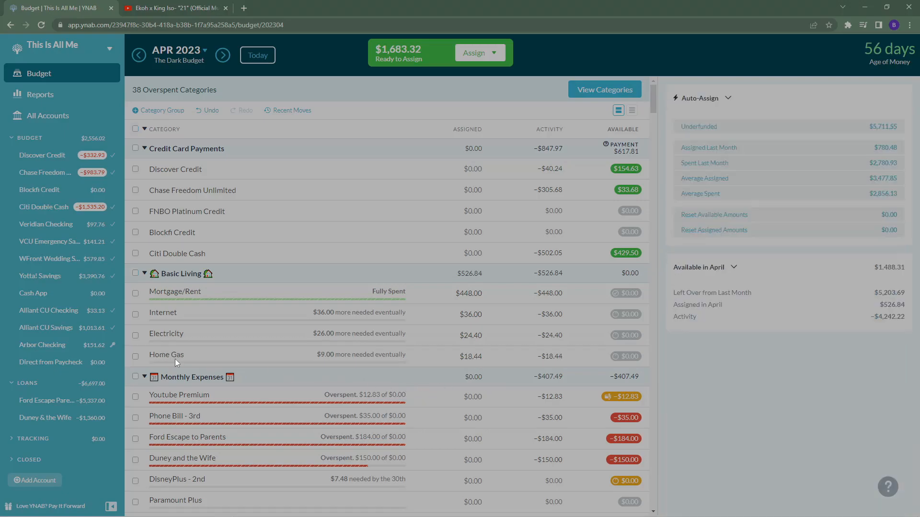
Assign $12.83 to Youtube Premium in the Monthly Expenses group and deselect the category
scroll(493, 306, down, 2)
scroll(492, 316, down, 2)
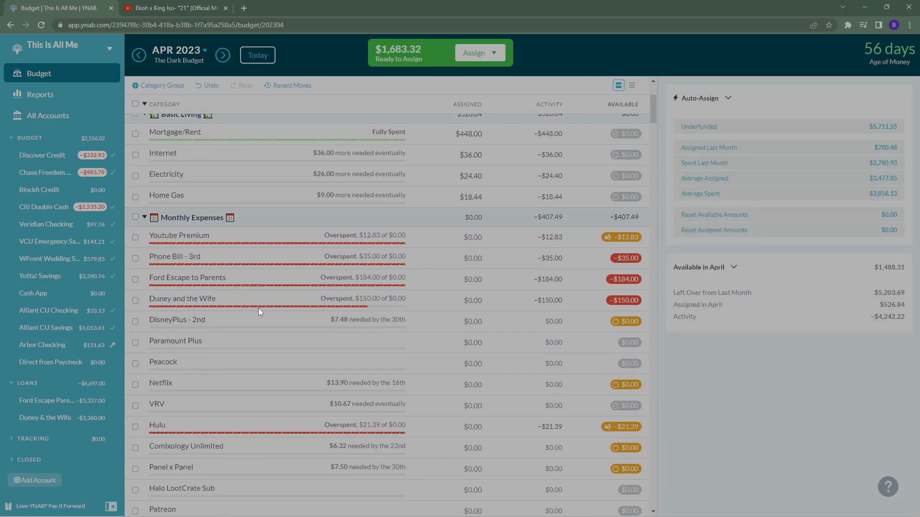
click(466, 238)
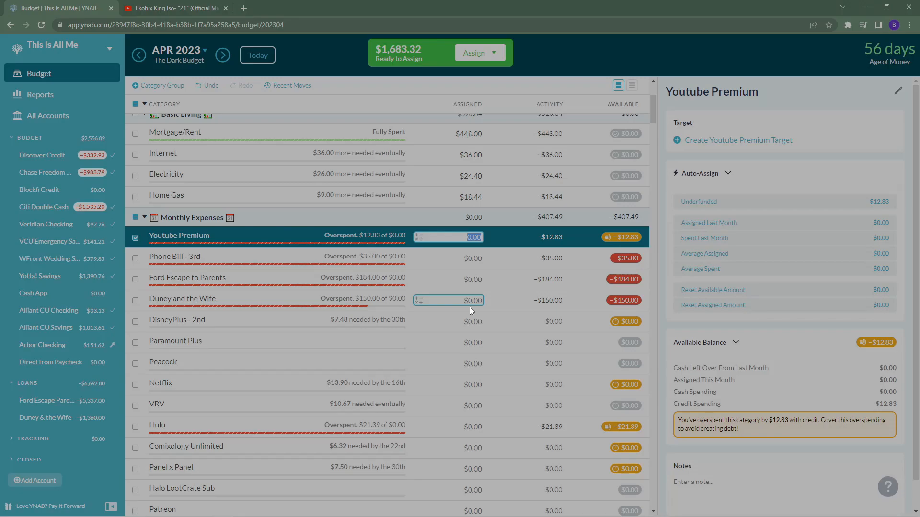
text(12.83)
key(Return)
click(464, 238)
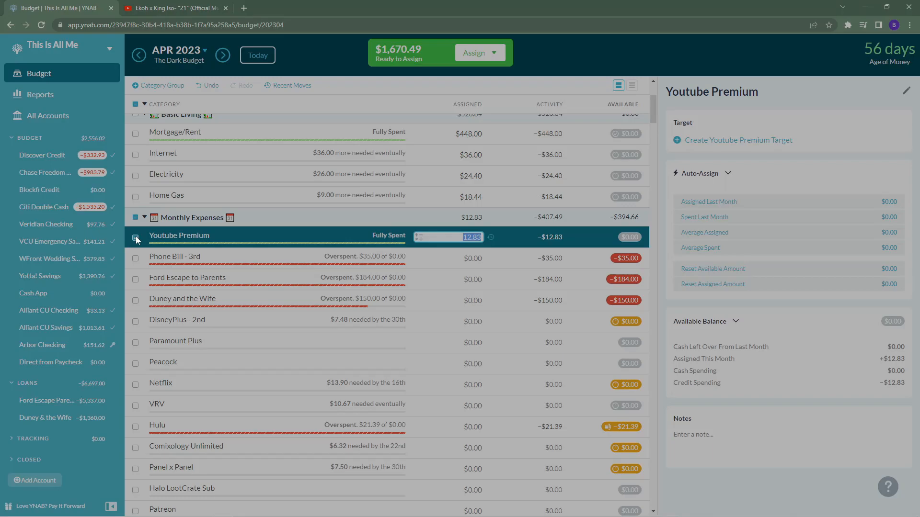
click(136, 236)
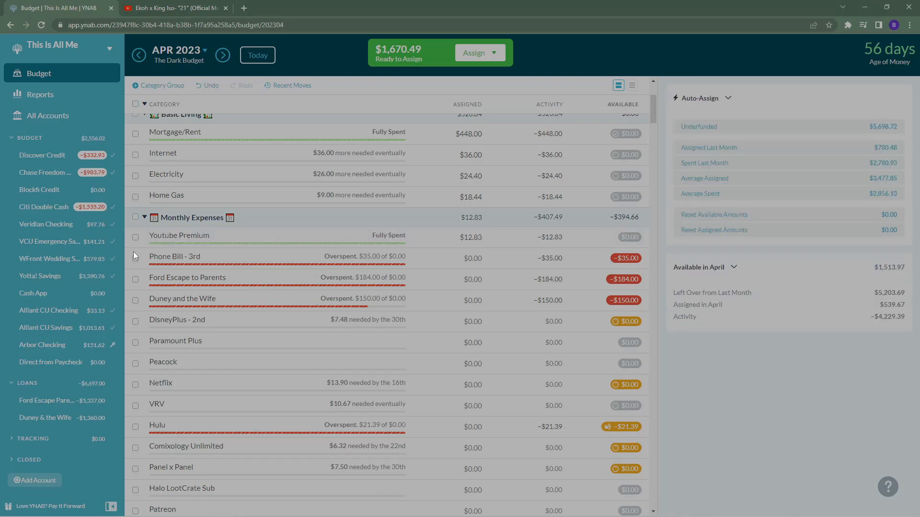
Assign $35.00 to Phone Bill - 3rd and $184.00 to Ford Escape to Parents under Monthly Expenses
click(136, 258)
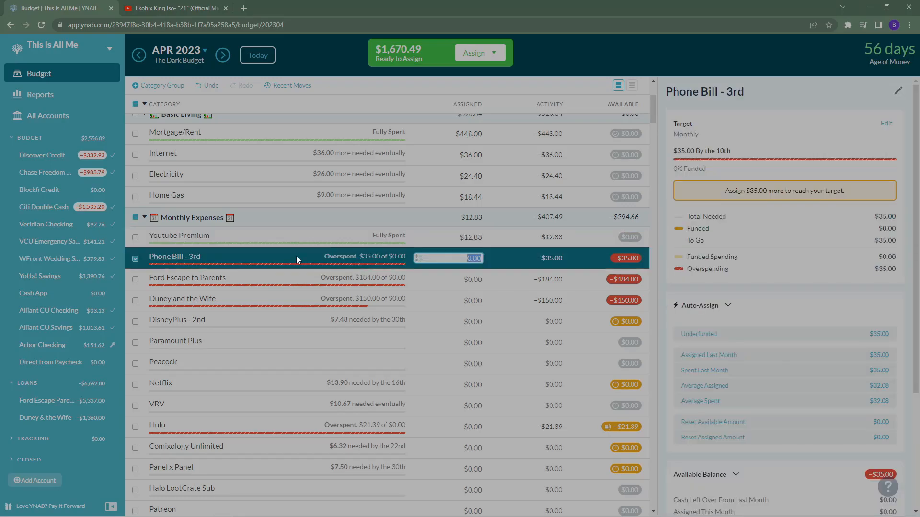
text(35)
key(Return)
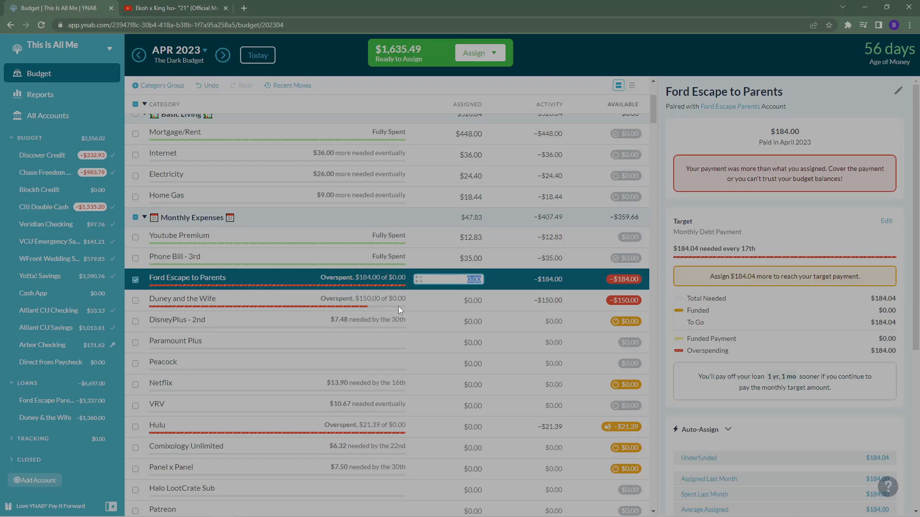
text(184)
key(Return)
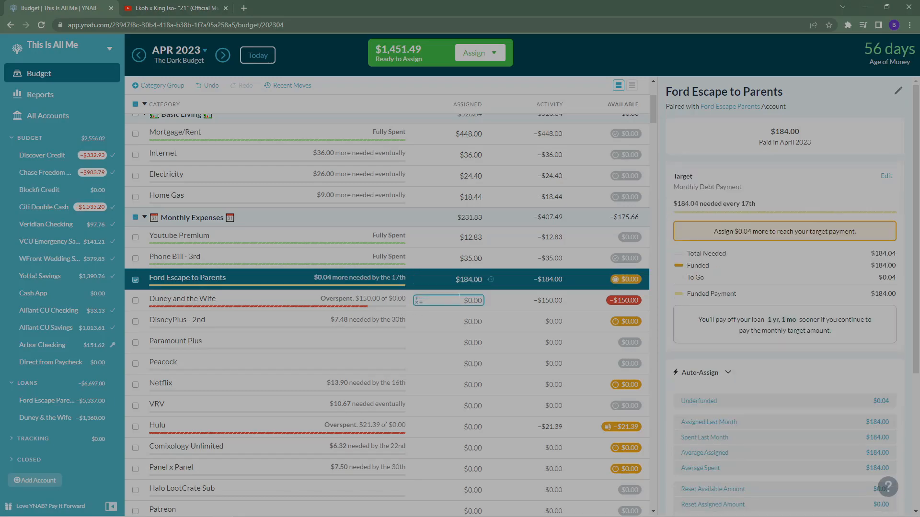
Assign $150.00 to the debt payment category just below Ford Escape to Parents and deselect it
click(463, 301)
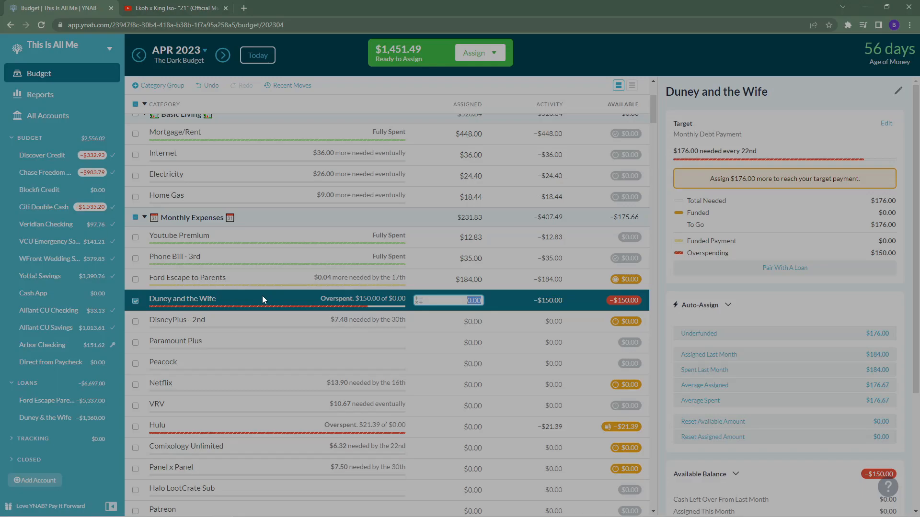
text(150)
key(Return)
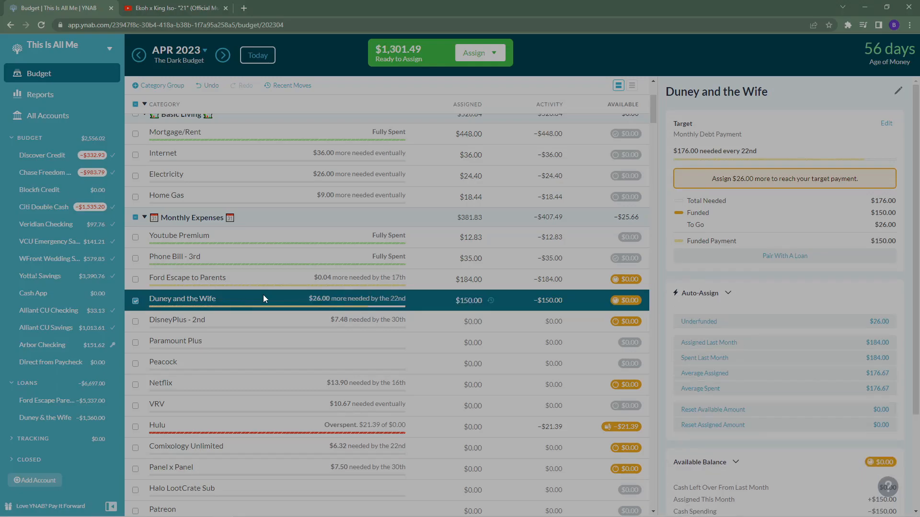
click(136, 300)
Rename the Hulu category in Monthly Expenses as "Hulu and Disney Plus"
scroll(280, 326, down, 2)
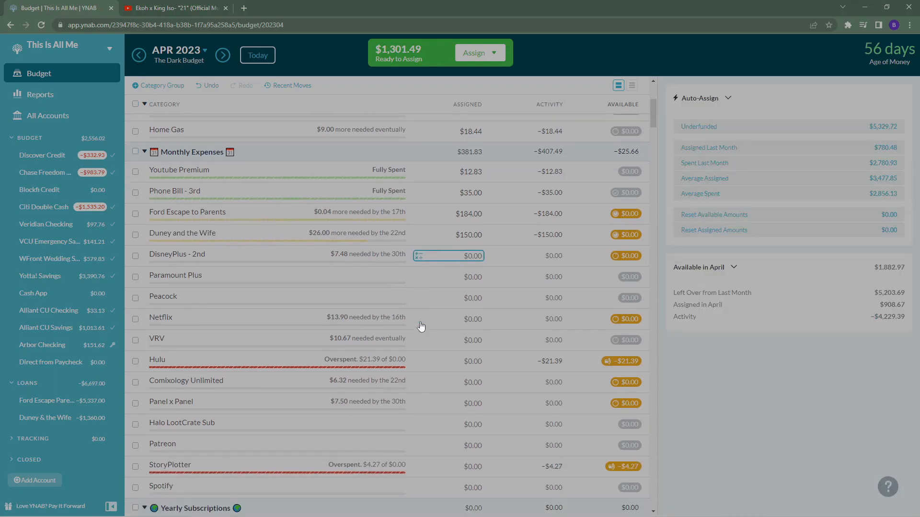
click(457, 346)
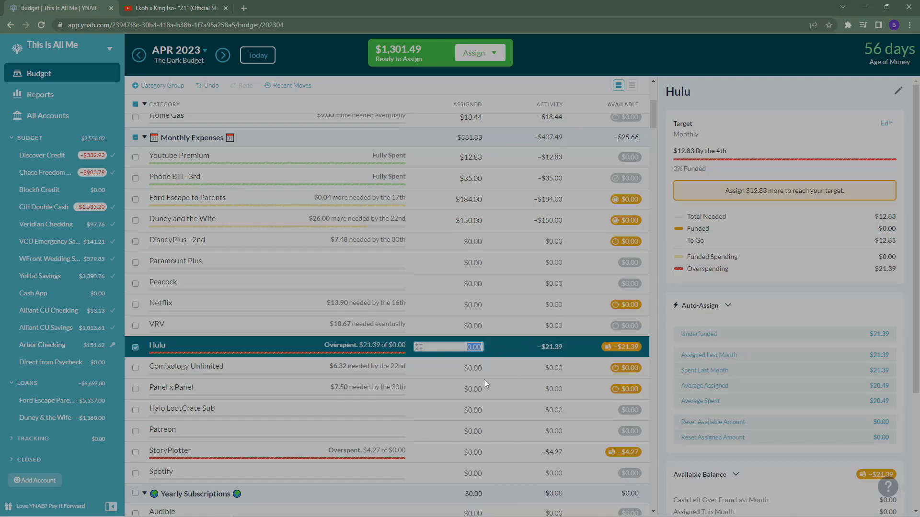
click(161, 345)
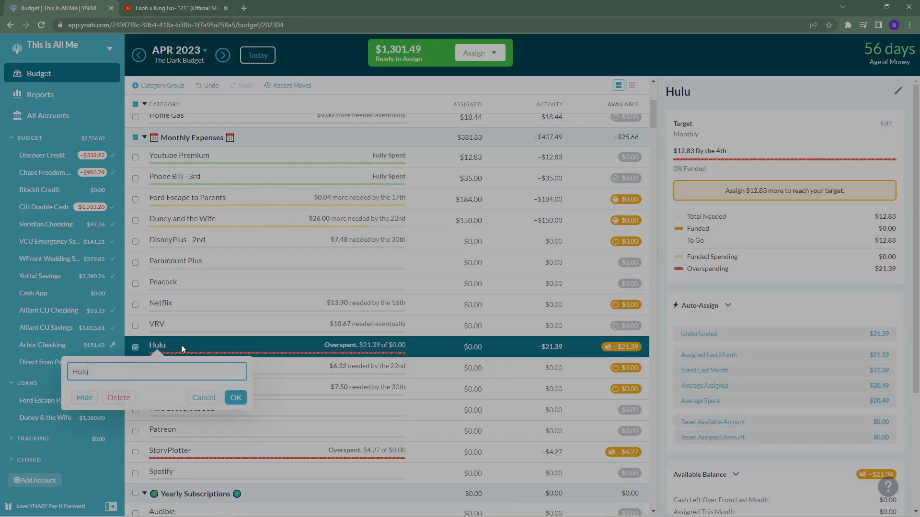
text(and Disney Plus)
key(Return)
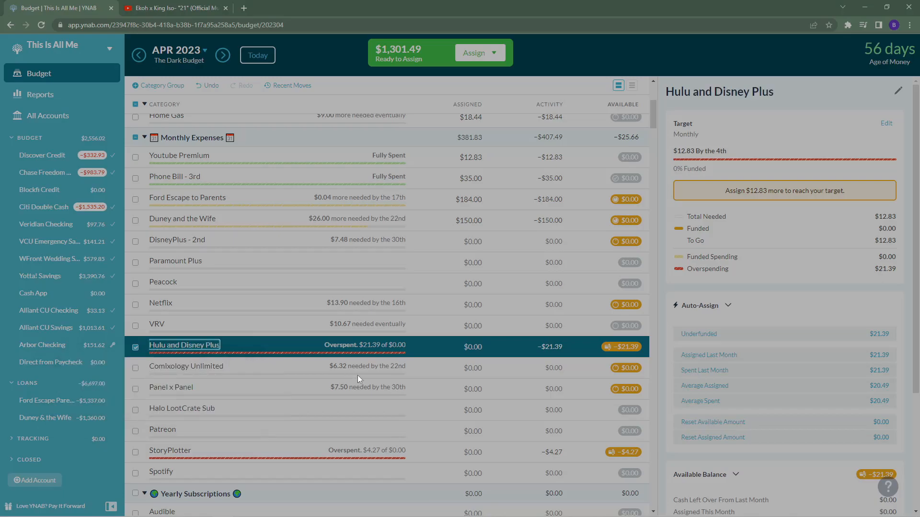
Assign $21.39 to the Hulu and Disney Plus category and deselect it
click(491, 348)
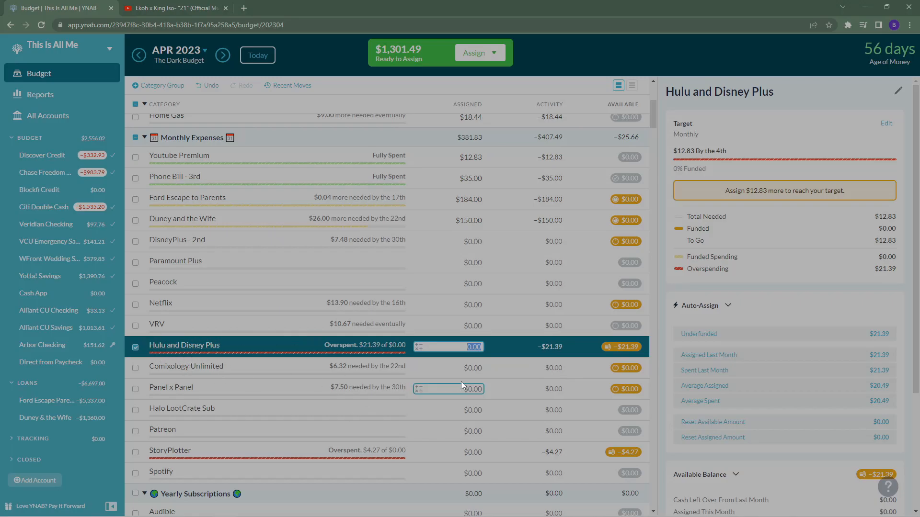
text(21.39)
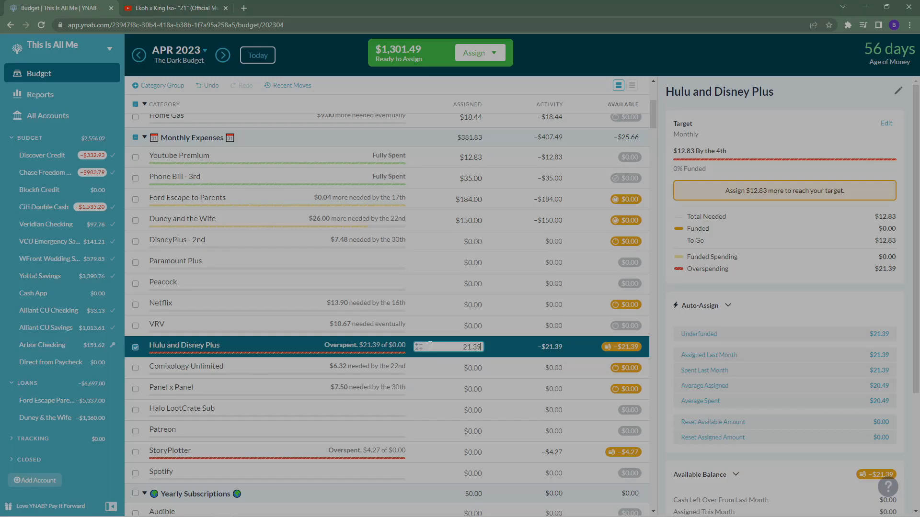
key(Return)
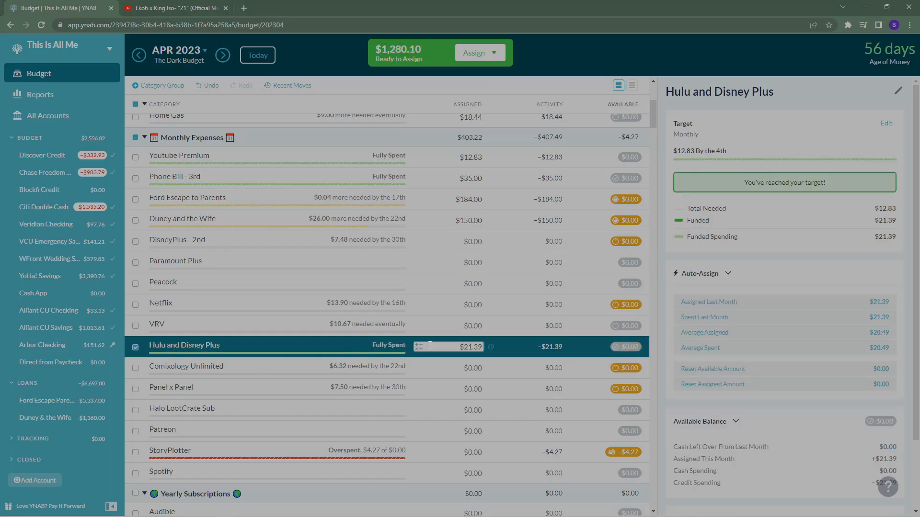
click(204, 353)
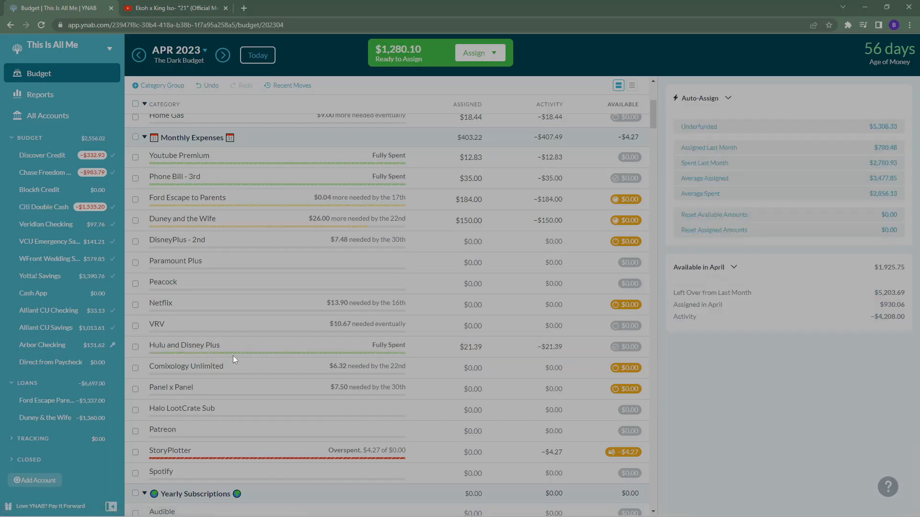
Assign $4.27 to StoryPlotter in the Monthly Expenses group and deselect the category
scroll(378, 423, down, 2)
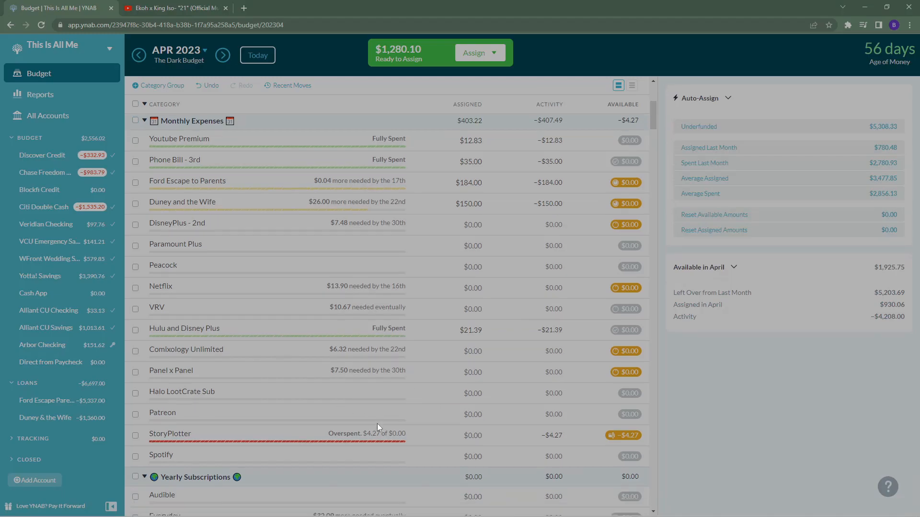
click(471, 373)
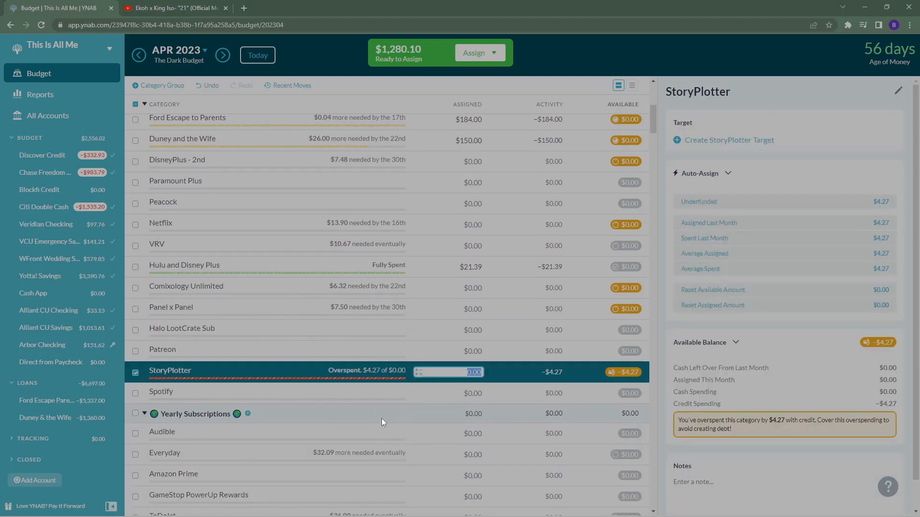
text(4.27)
key(Return)
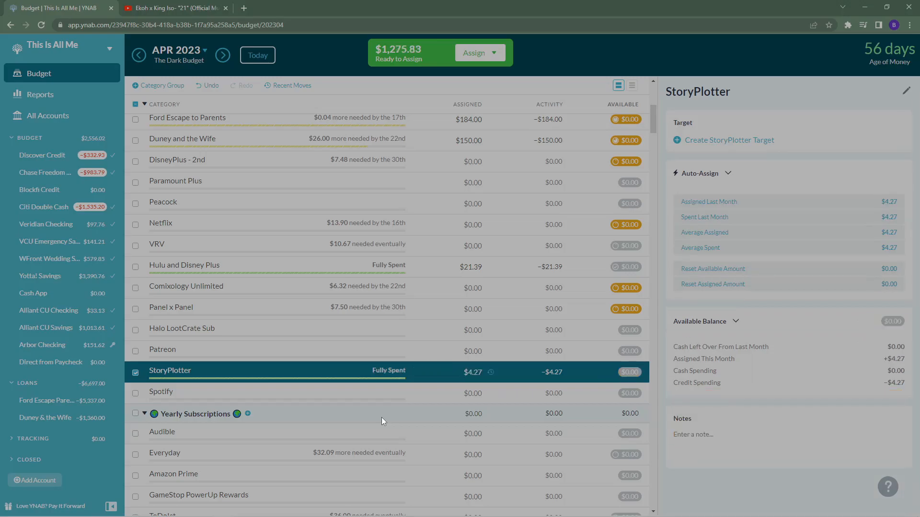
click(137, 375)
click(479, 373)
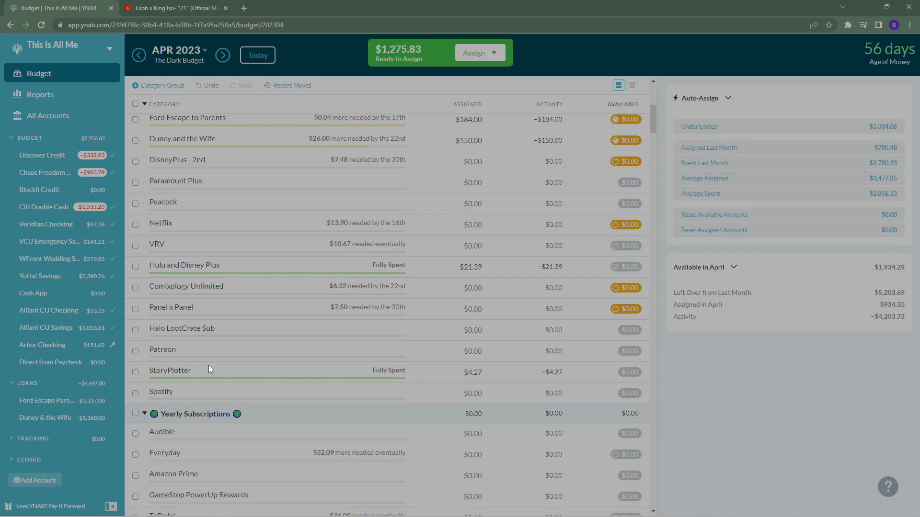
click(170, 376)
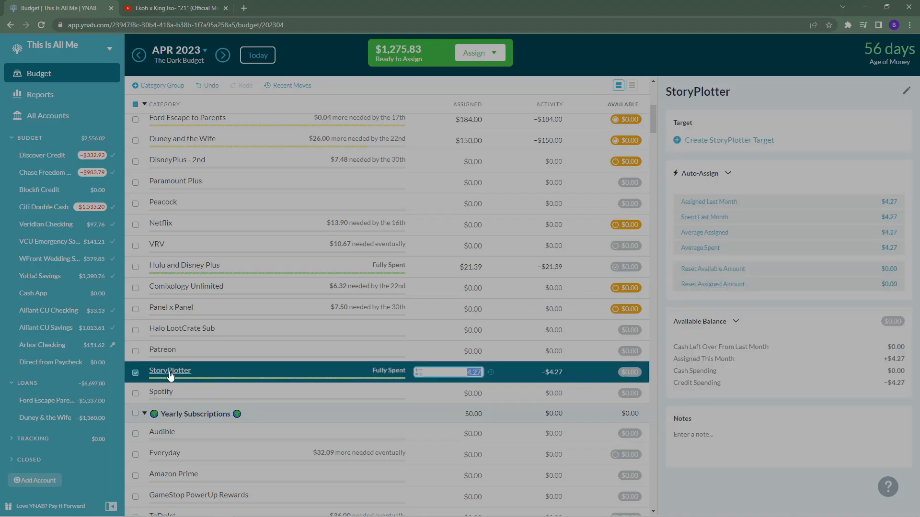
click(136, 373)
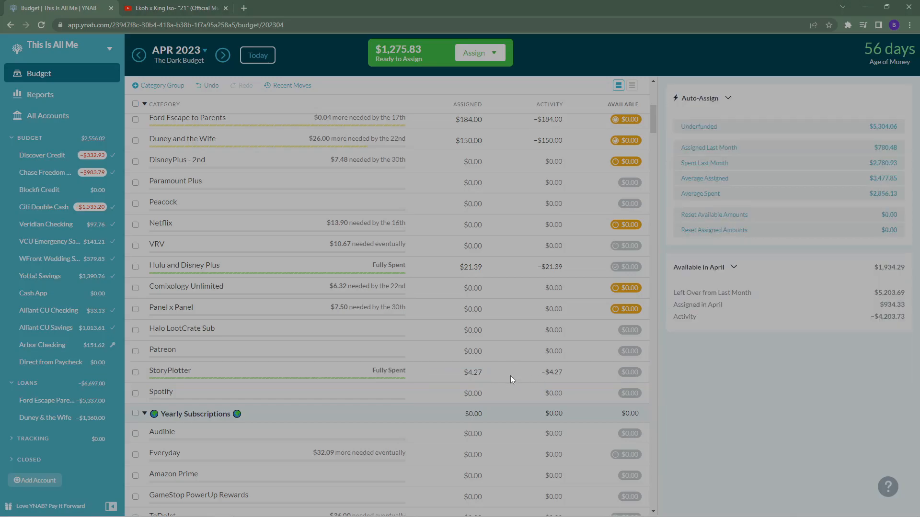
Examine the yearly target details and start date of the DashLane category under Yearly Subscriptions
scroll(510, 380, down, 7)
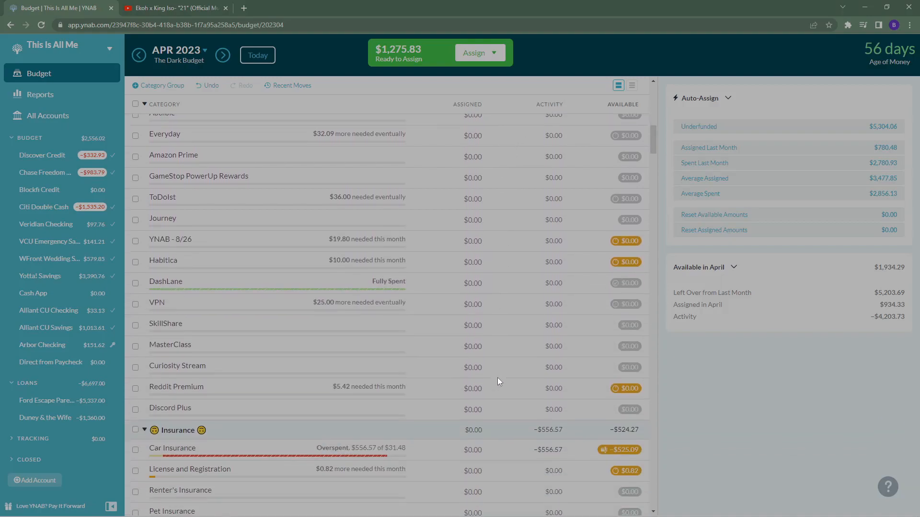
scroll(496, 375, up, 2)
scroll(495, 377, down, 2)
click(429, 372)
key(Escape)
click(325, 282)
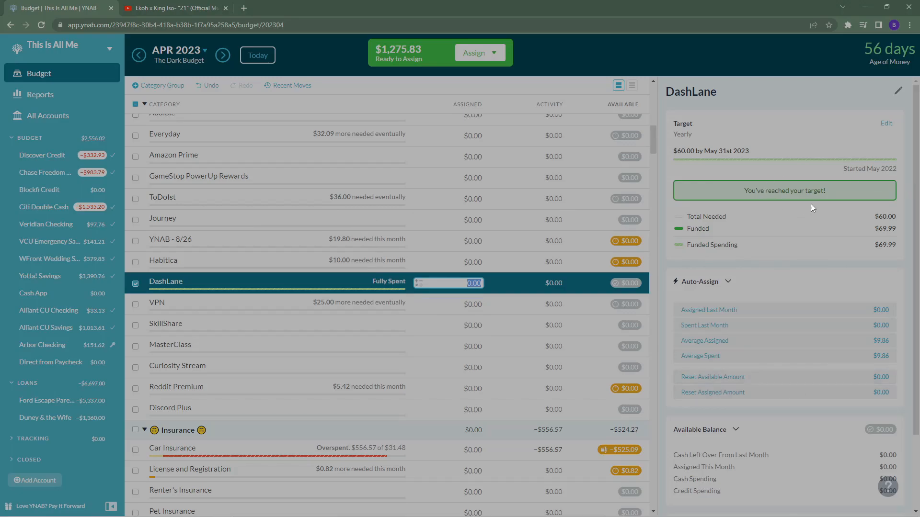
drag(845, 169, 858, 189)
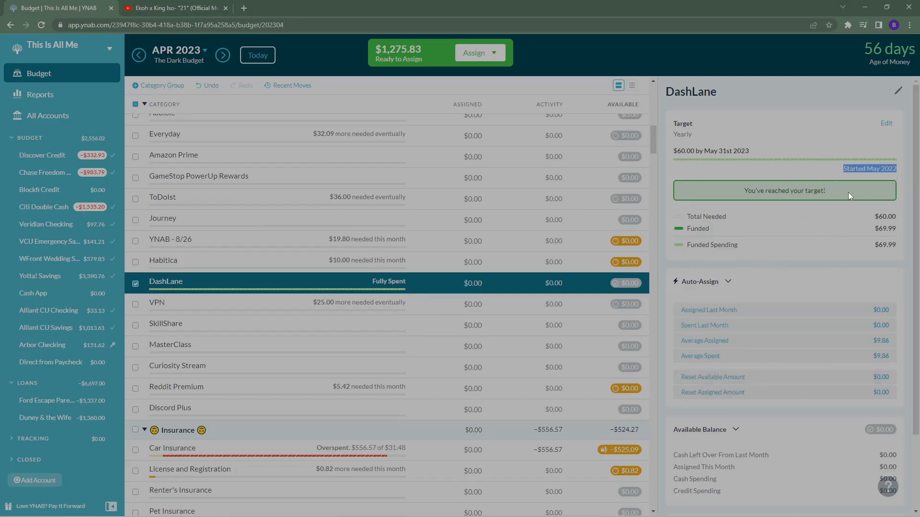
click(676, 208)
click(132, 284)
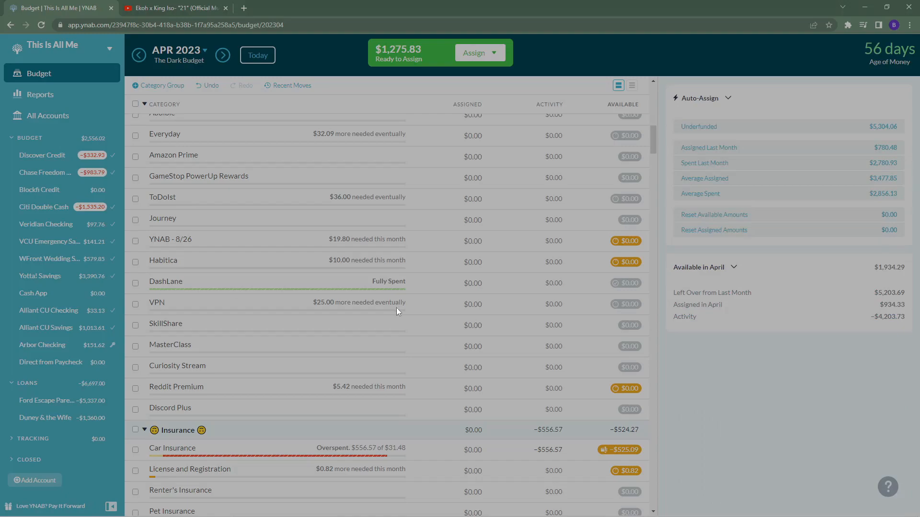
scroll(396, 308, up, 2)
scroll(396, 310, down, 3)
scroll(396, 309, down, 2)
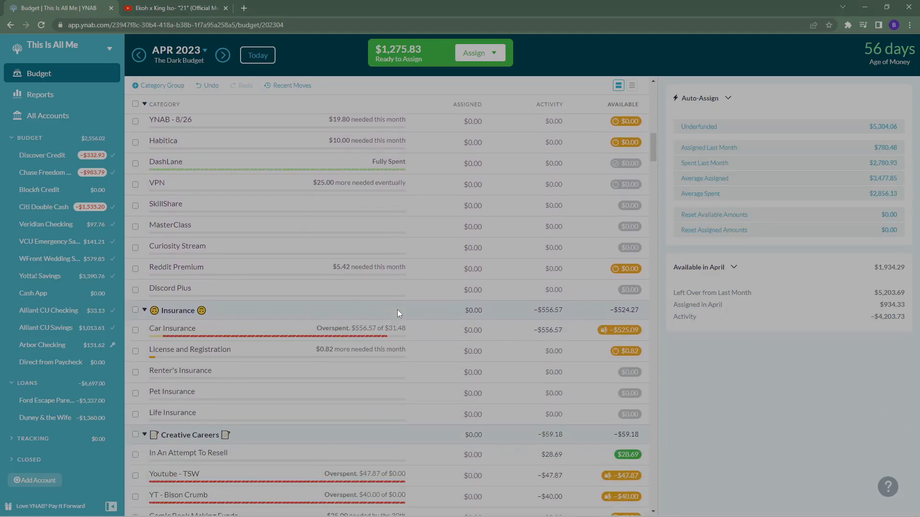
click(454, 289)
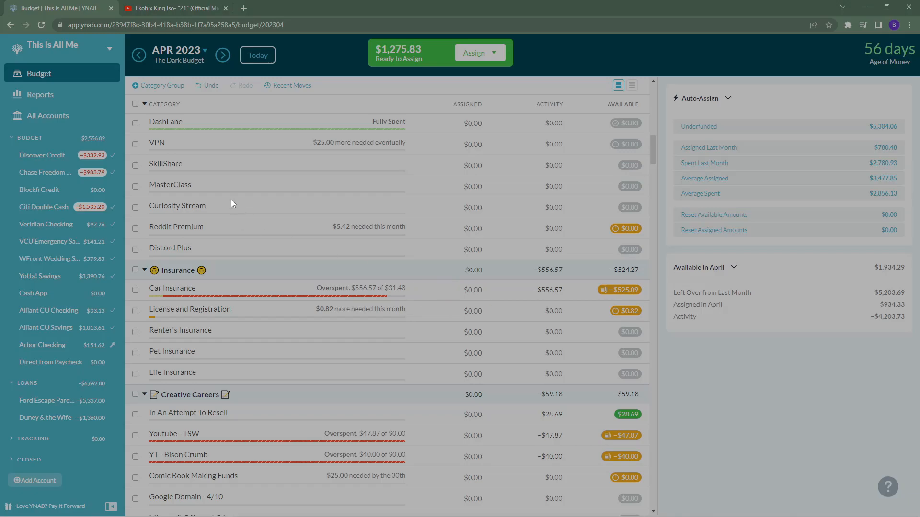
click(192, 188)
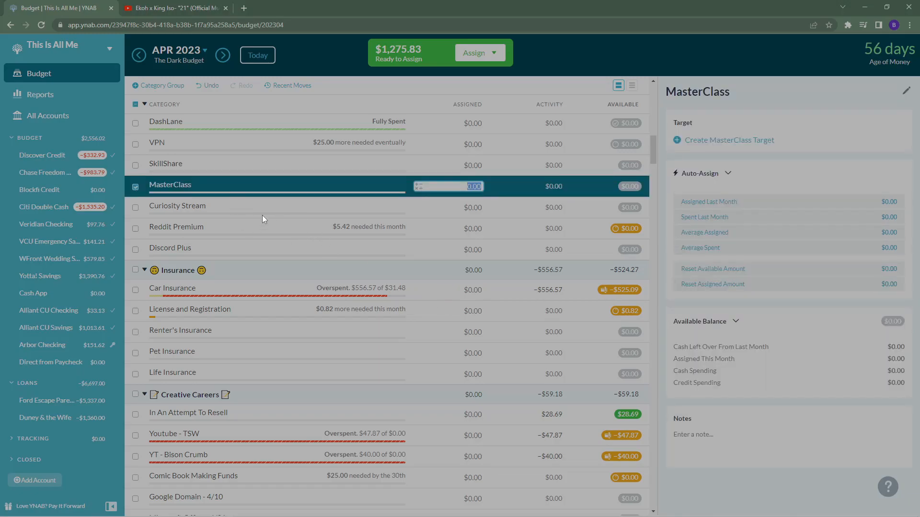
click(137, 187)
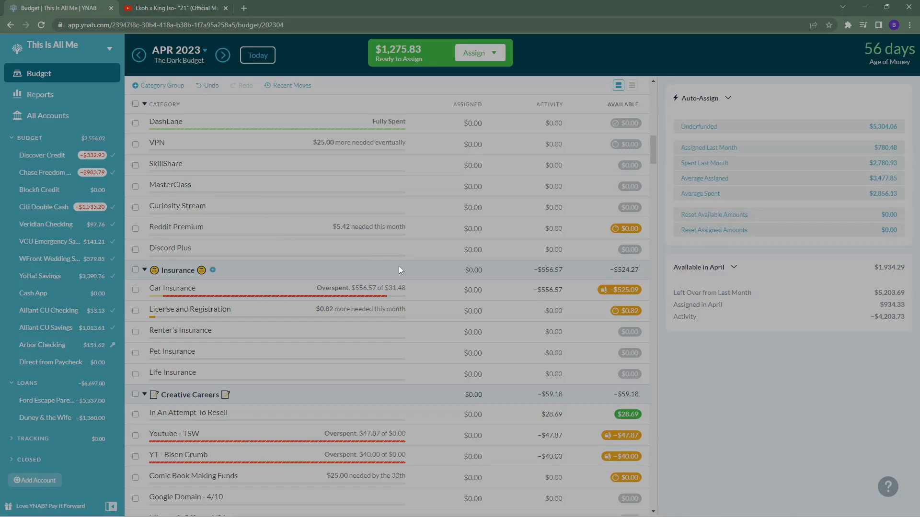
Assign $556.57 to the Car Insurance category in the Insurance group
click(406, 291)
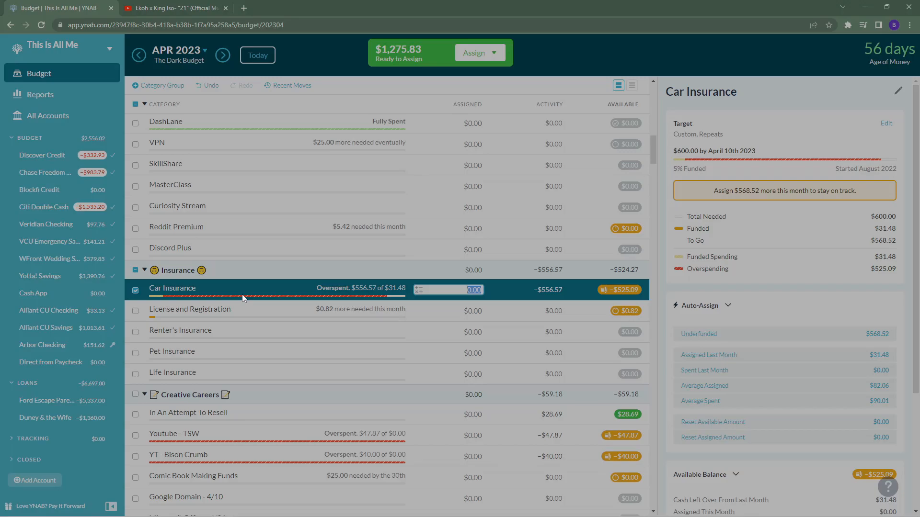
text(556.57)
key(Return)
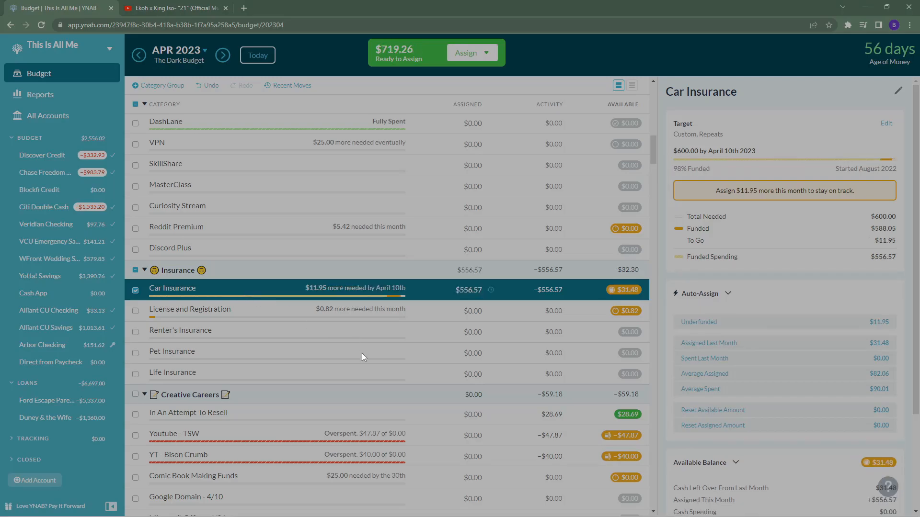
click(388, 312)
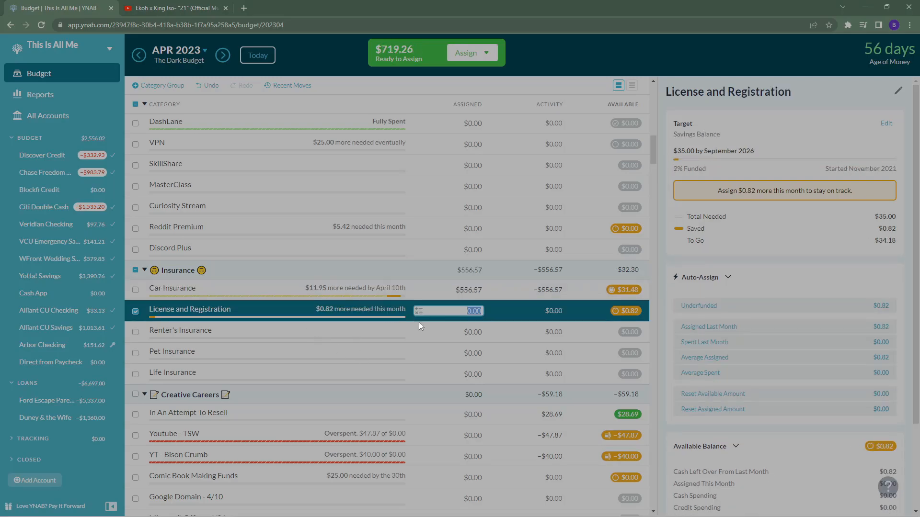
click(136, 312)
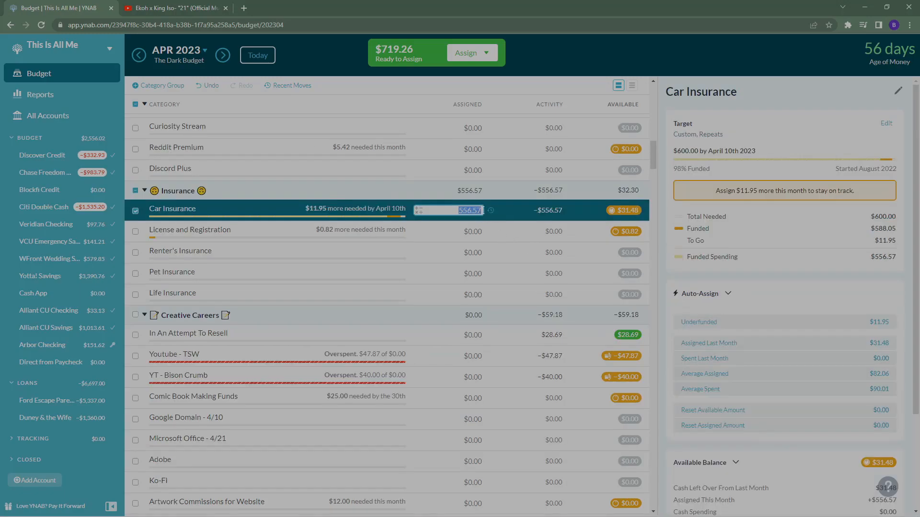
Reduce the amount assigned to Car Insurance by $31.48
key(Right)
text(-31.48)
key(Return)
Assign -$28.69 to the In An Attempt To Resell category in the Creative Careers group
click(464, 355)
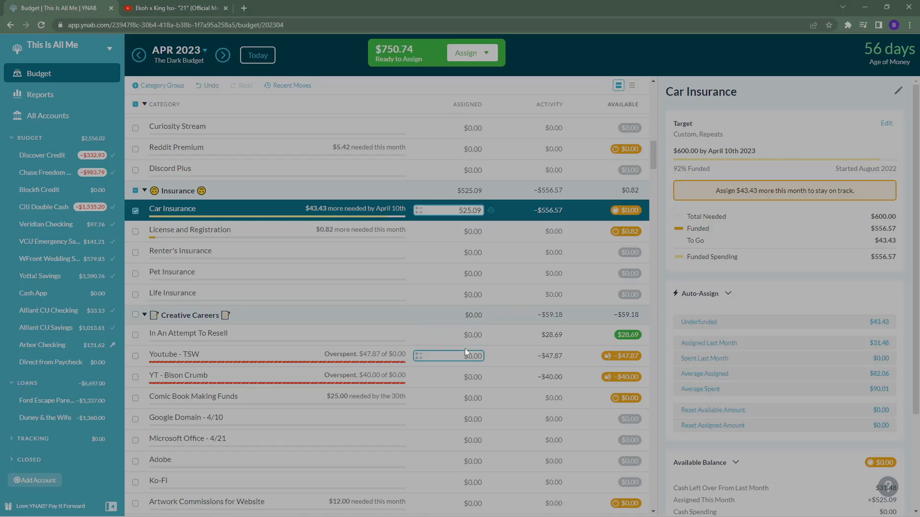
click(455, 335)
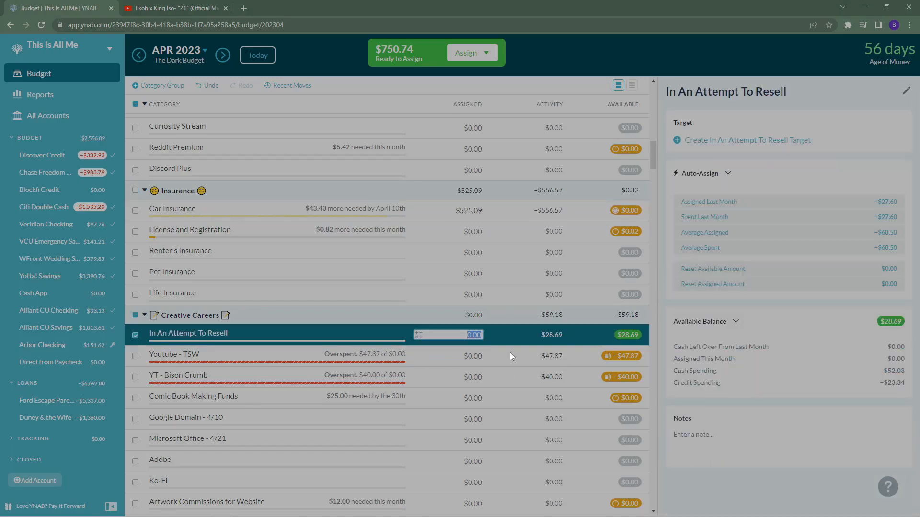
scroll(456, 360, down, 2)
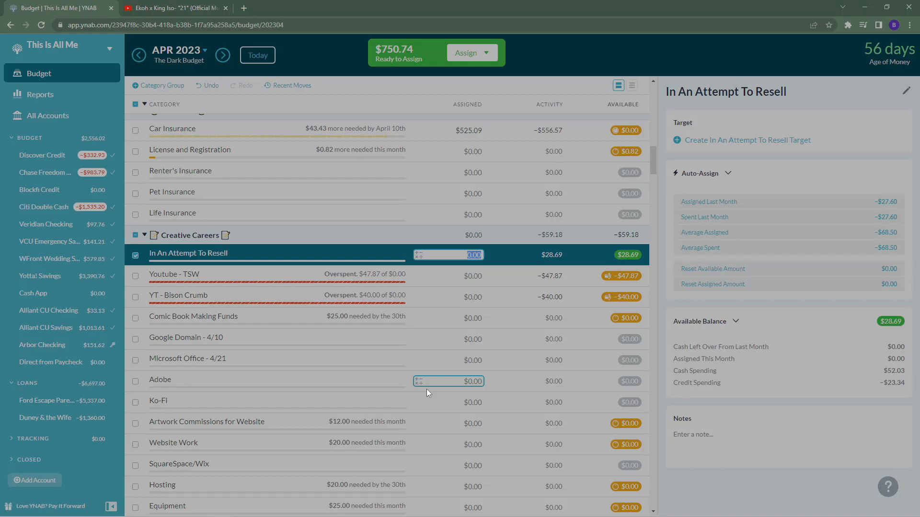
key(BackSpace)
text(-28.69)
key(Return)
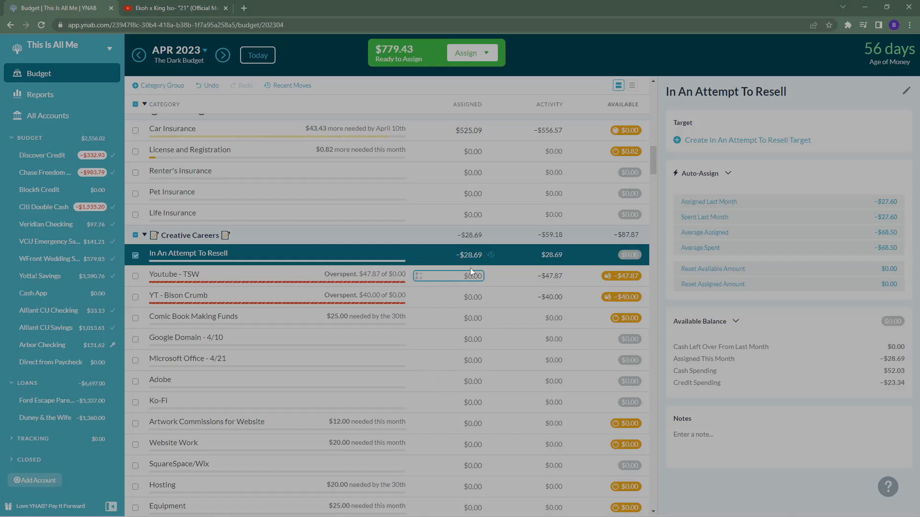
Assign $47.87 to Youtube - TSW and $40 to YT - Bison Crumb in Creative Careers, leaving no category selected
click(474, 277)
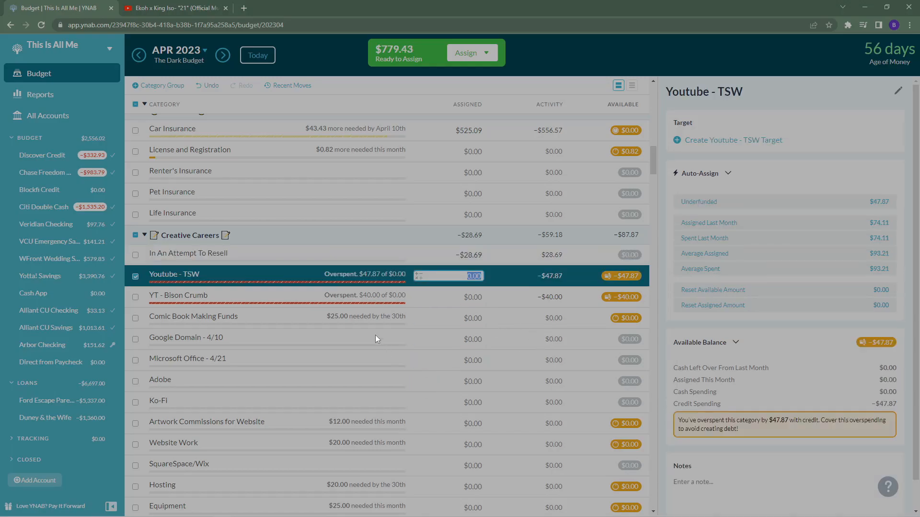
text(47.87)
key(Return)
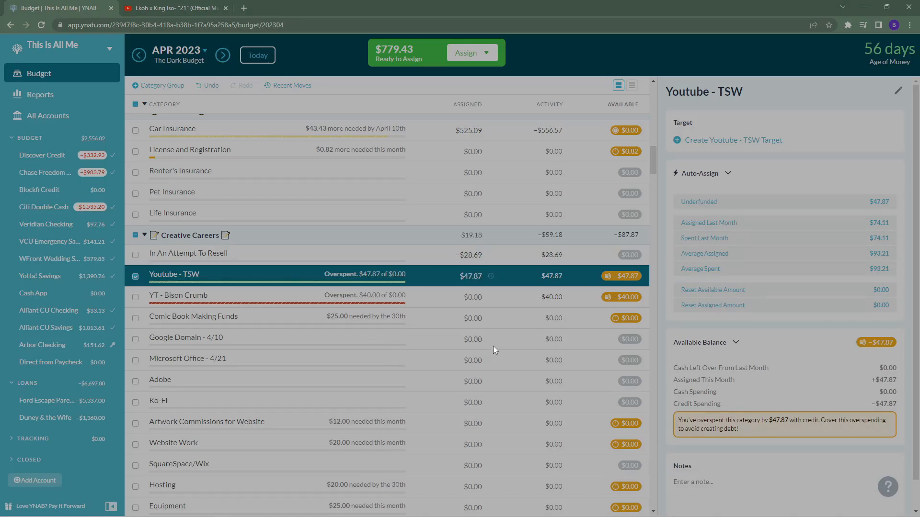
click(471, 299)
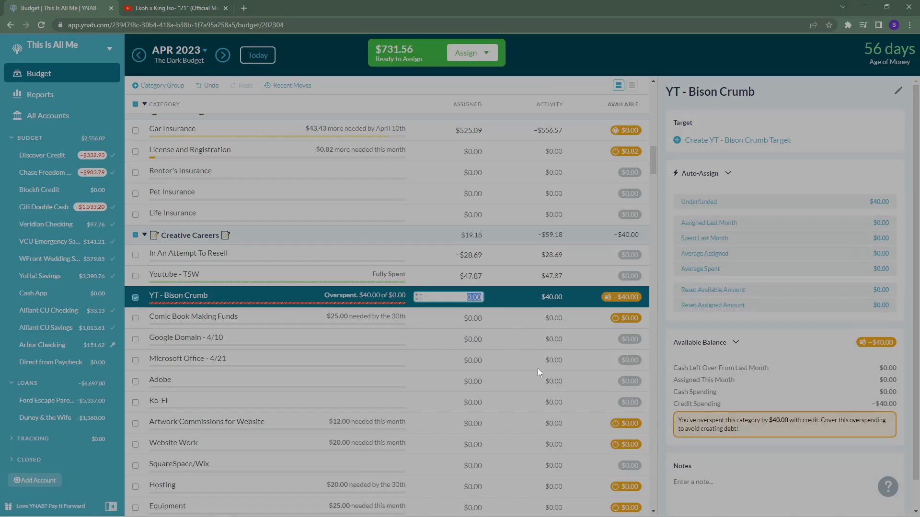
text(40)
key(Return)
scroll(472, 329, down, 3)
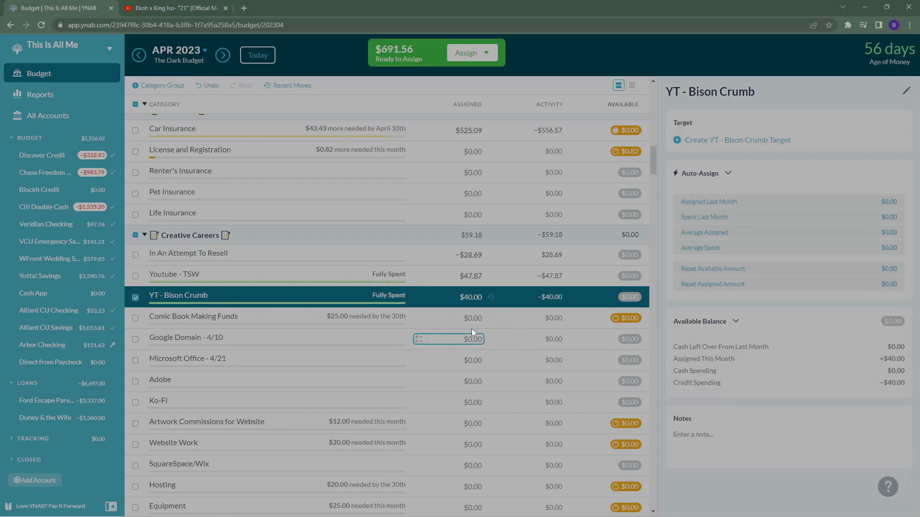
click(518, 130)
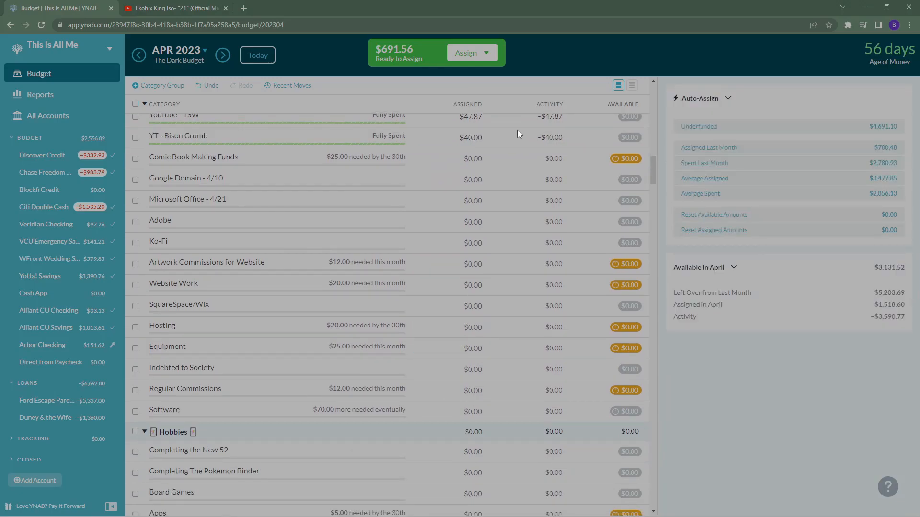
Assign $94.06 to the Gas category in the Everyday Spending group
scroll(498, 221, down, 2)
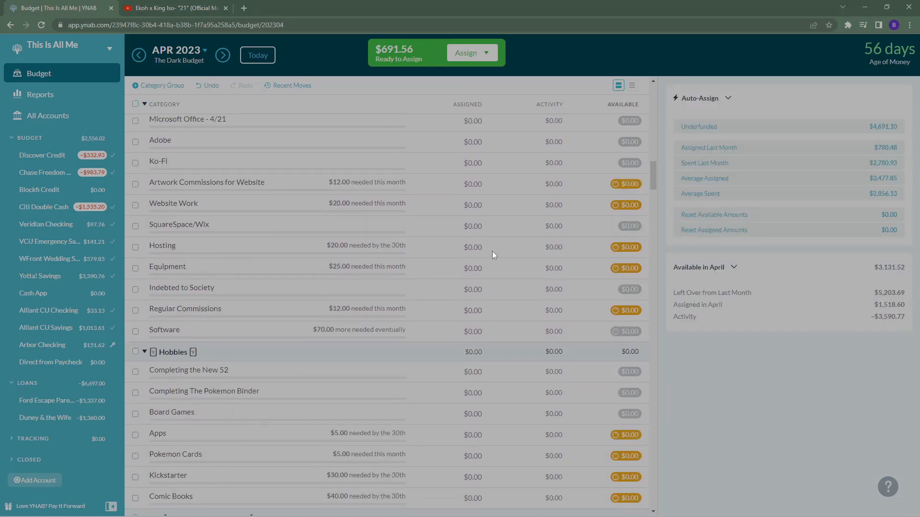
scroll(489, 251, up, 3)
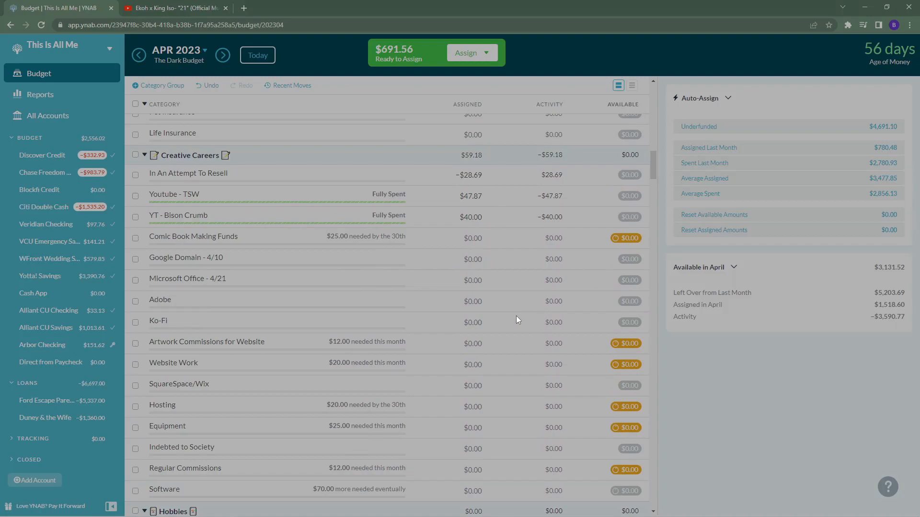
scroll(515, 302, down, 1)
scroll(513, 302, down, 6)
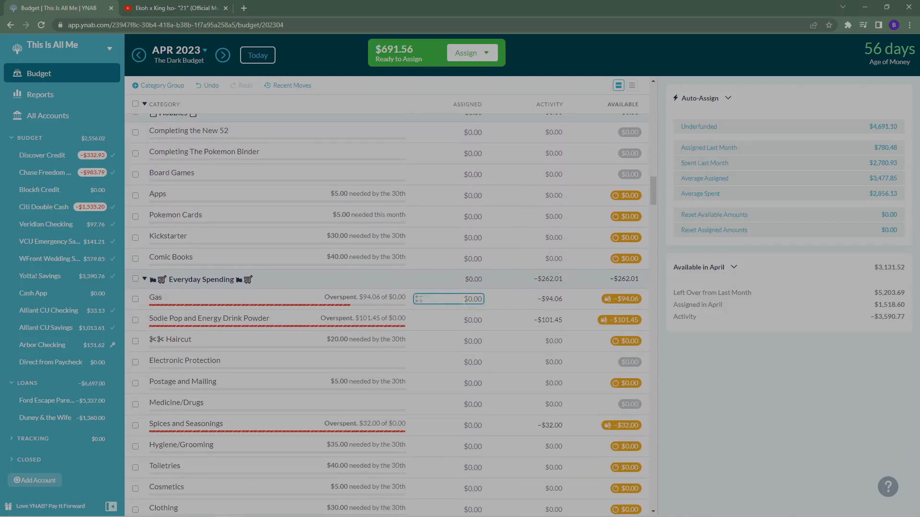
click(464, 299)
text(94.06)
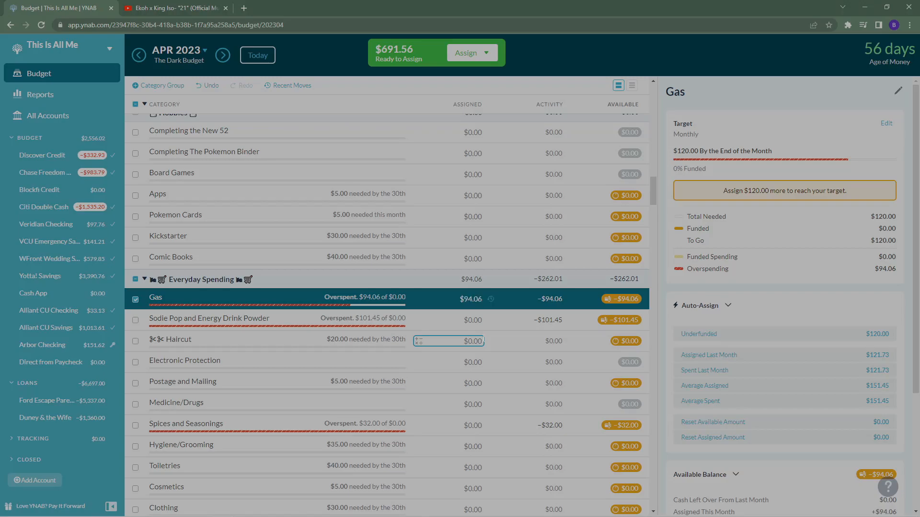
key(Return)
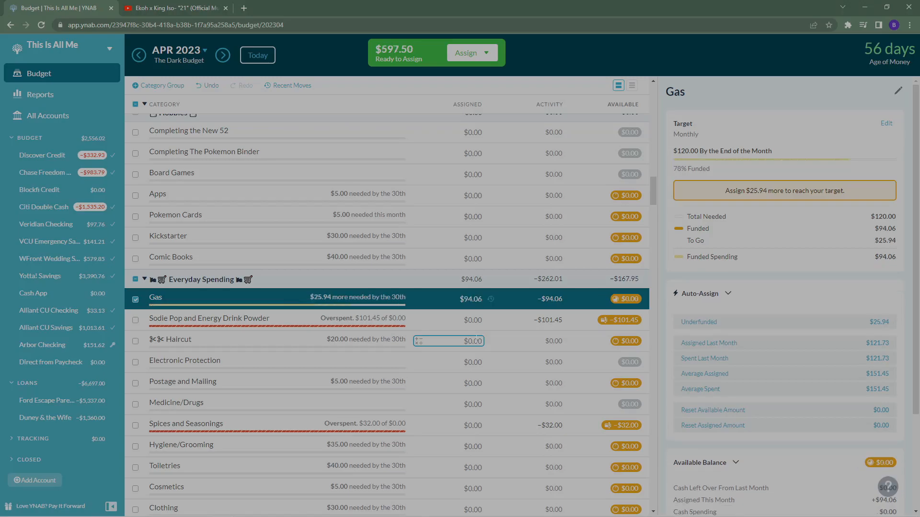
Assign $101.45 to the Sodie Pop and Energy Drink Powder category
click(472, 320)
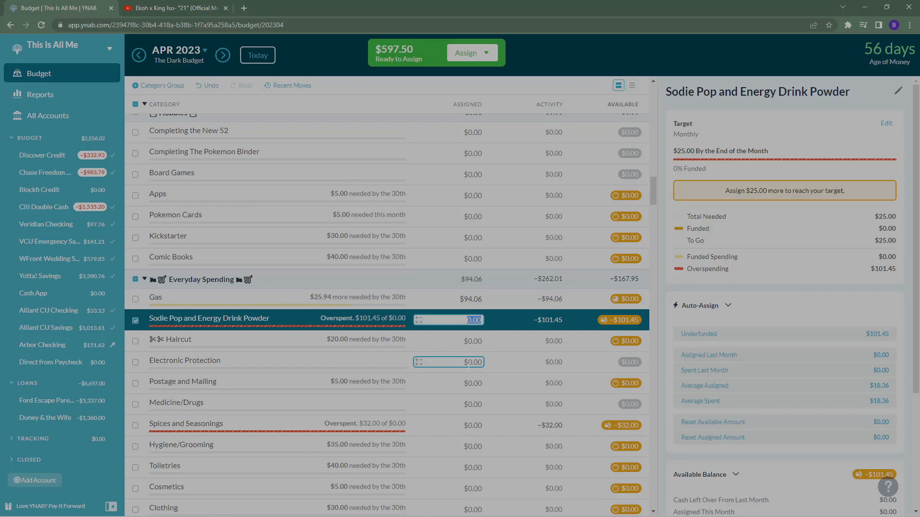
text(101.45)
key(Return)
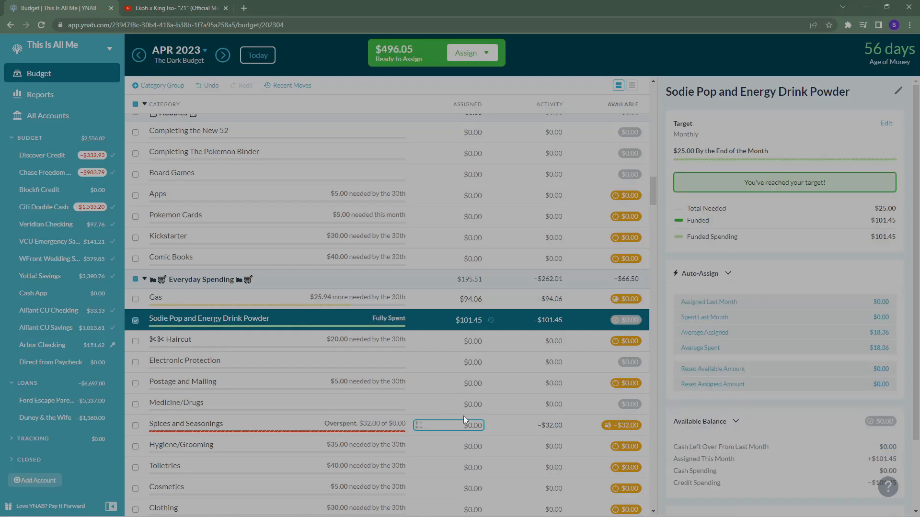
Look up the price of the 4 oz jar of Lavender Steak in The Tinker'z Wife web shop and open its seasonings listing
click(470, 426)
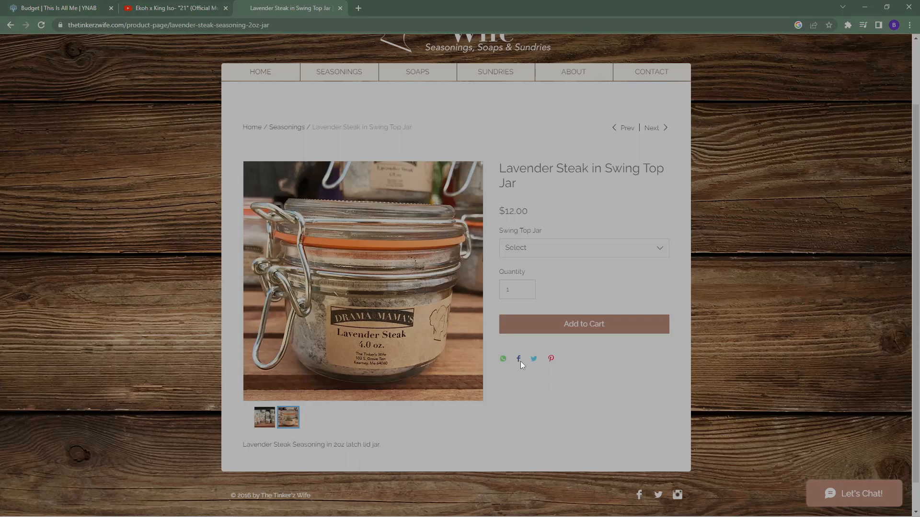
click(586, 253)
click(547, 290)
scroll(328, 92, up, 2)
drag(316, 103, 541, 254)
click(541, 254)
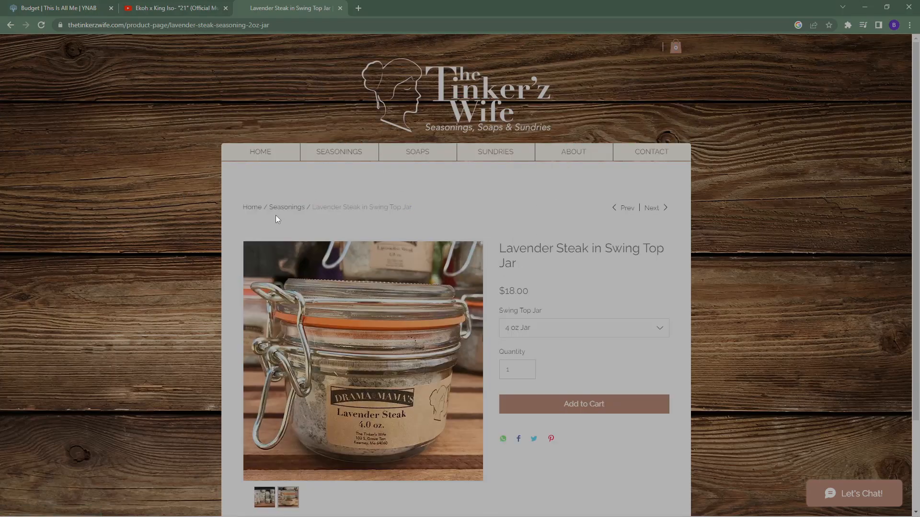
click(327, 157)
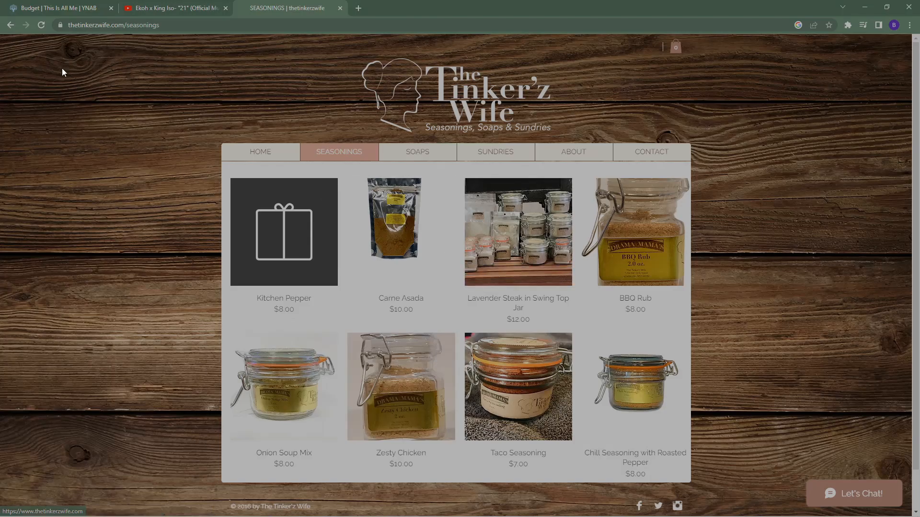
Return to the YNAB budget and assign $32 to the Spices and Seasonings category
click(43, 4)
text(32)
key(Return)
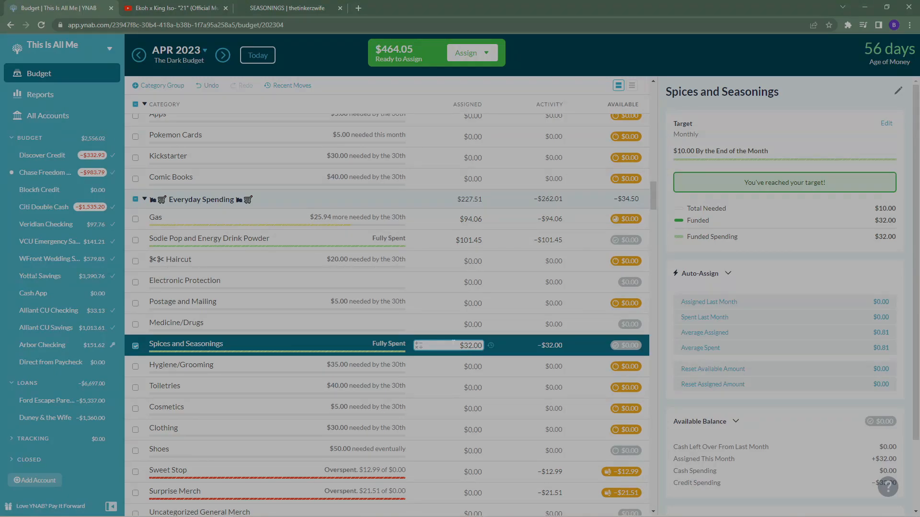
Deselect Spices and Seasonings and assign $12.99 to the Sweet Stop category in Everyday Spending
scroll(451, 344, down, 3)
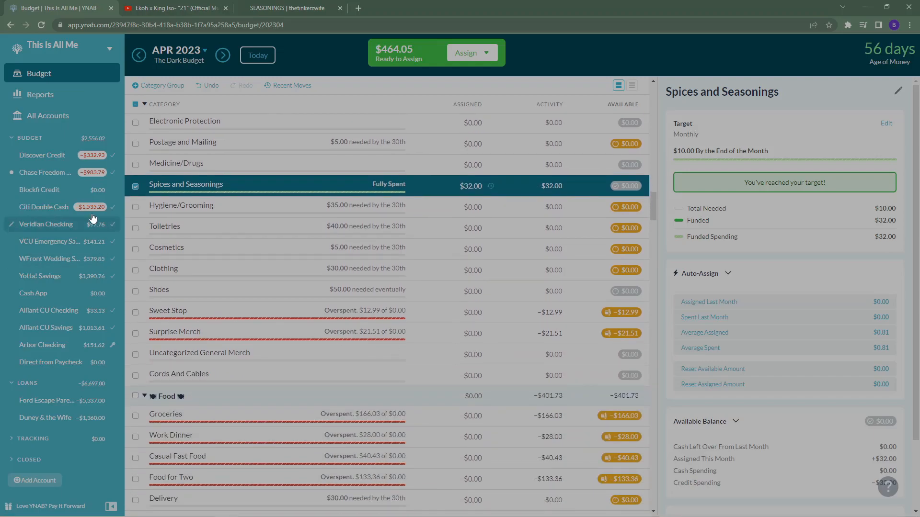
click(136, 188)
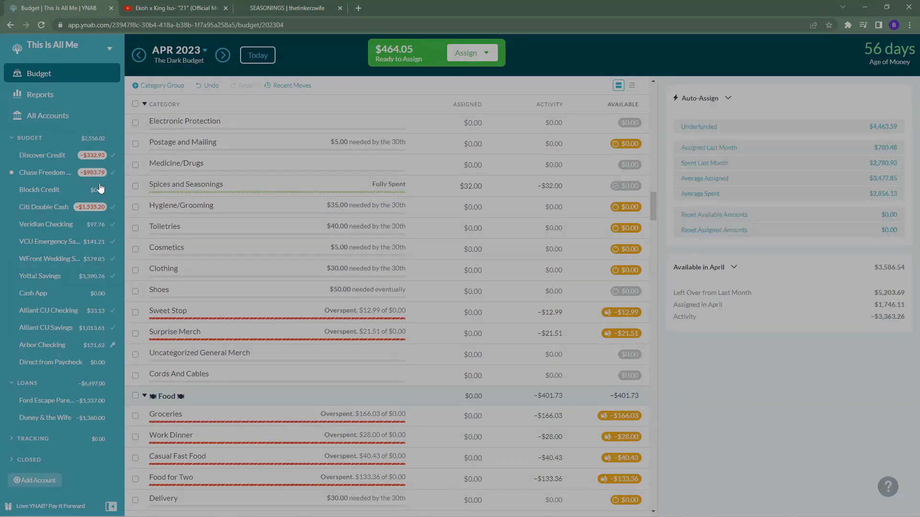
click(497, 320)
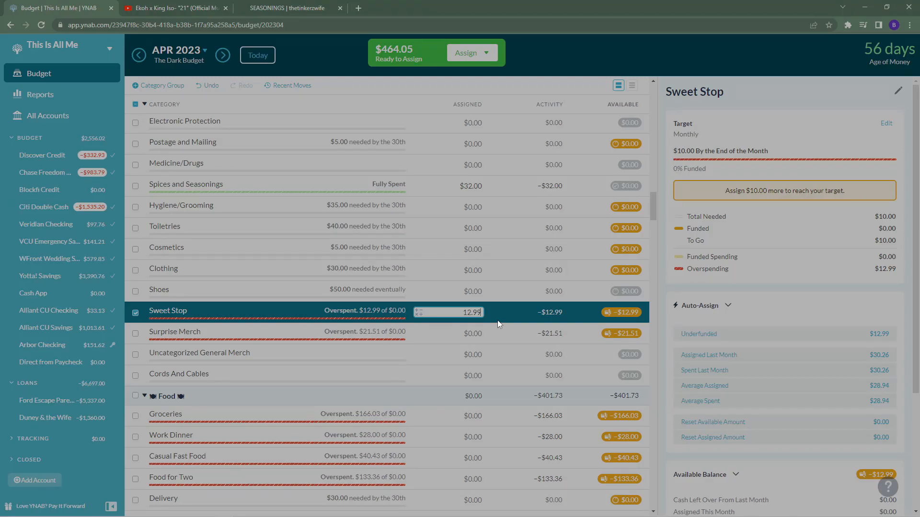
key(Return)
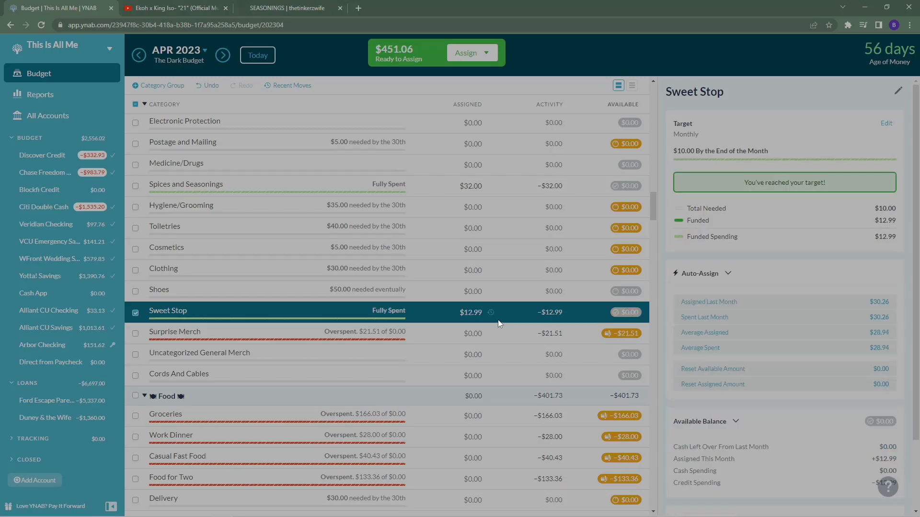
Assign $21.51 to the Surprise Merch category and reset its assigned amount to $0
click(479, 333)
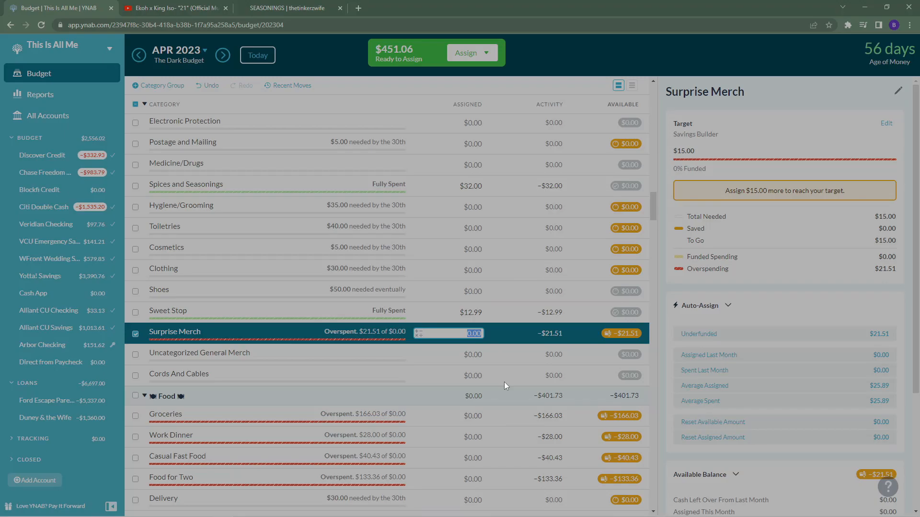
text(21.51)
key(Return)
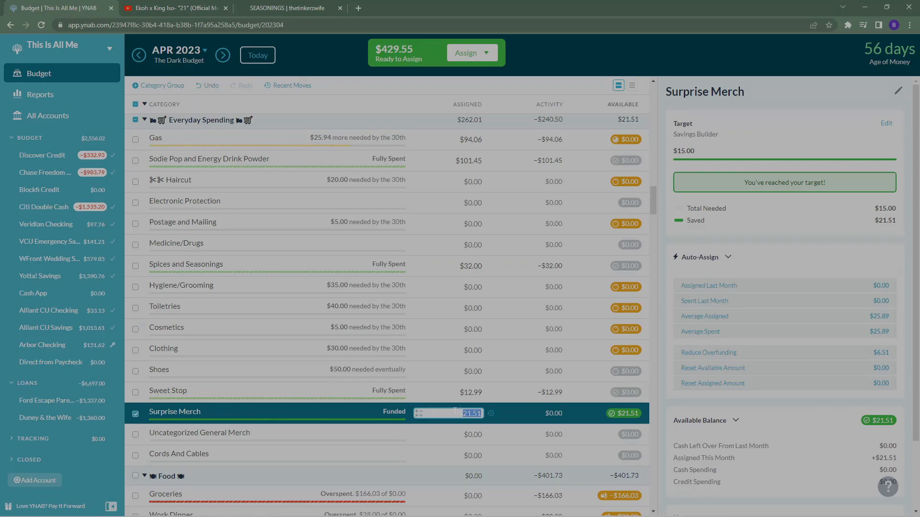
text(0)
key(Return)
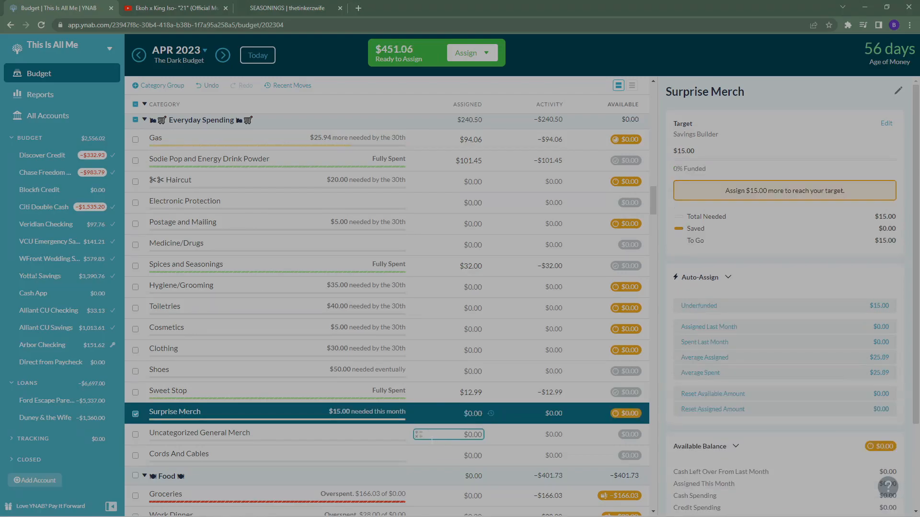
click(136, 413)
click(482, 412)
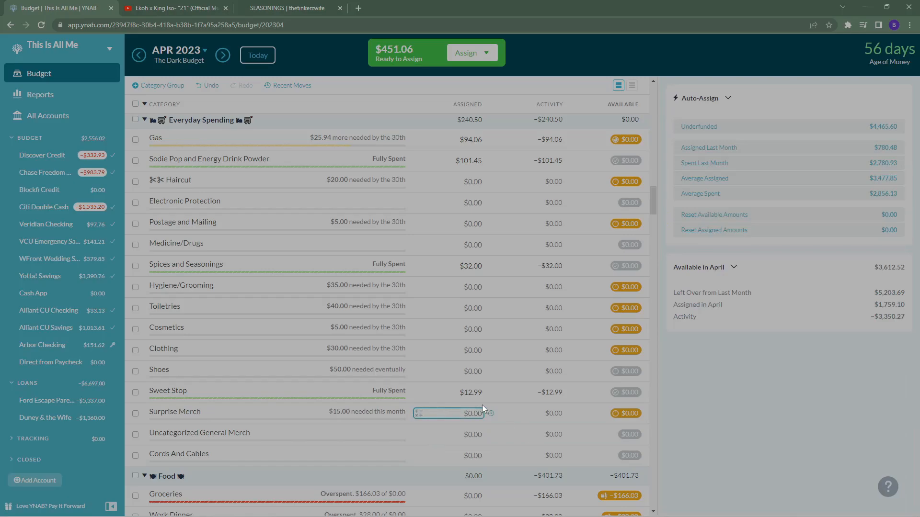
scroll(421, 408, down, 2)
click(464, 374)
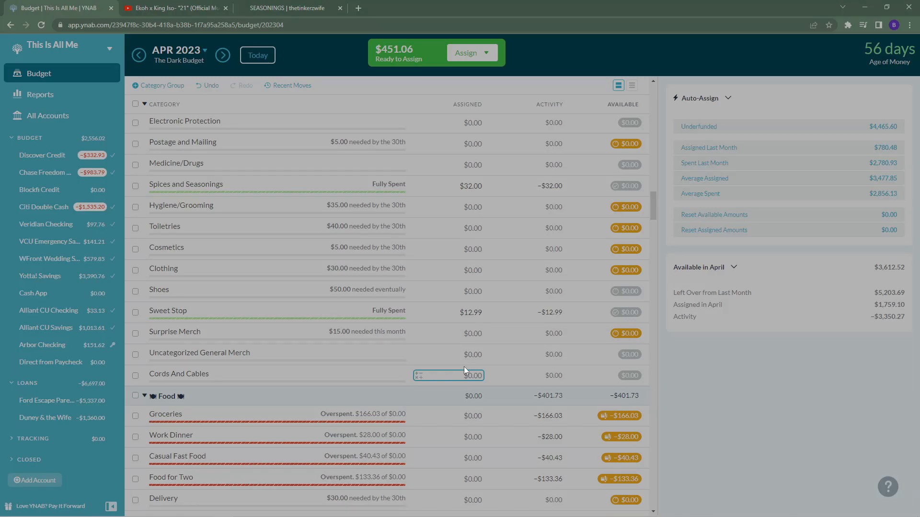
click(448, 355)
click(459, 336)
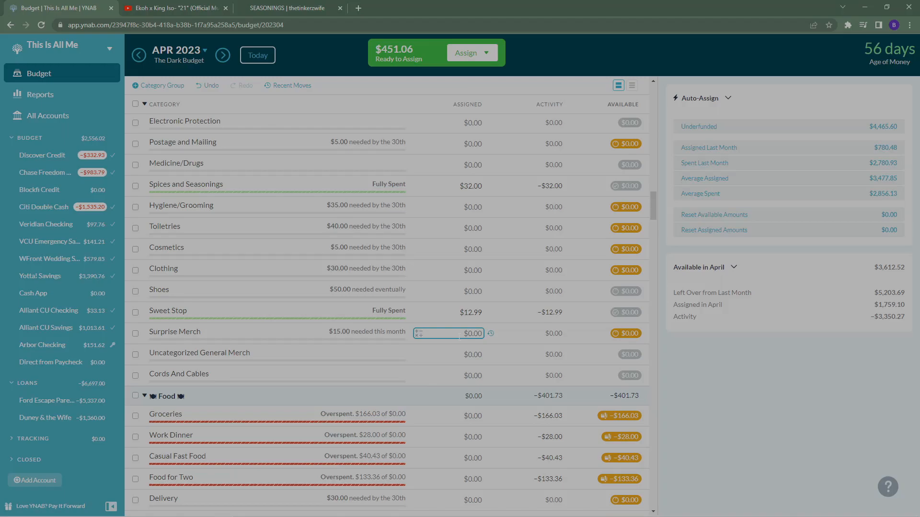
Assign $166.03 to the Groceries category in the Food group
click(459, 416)
scroll(633, 388, down, 3)
text(166.03)
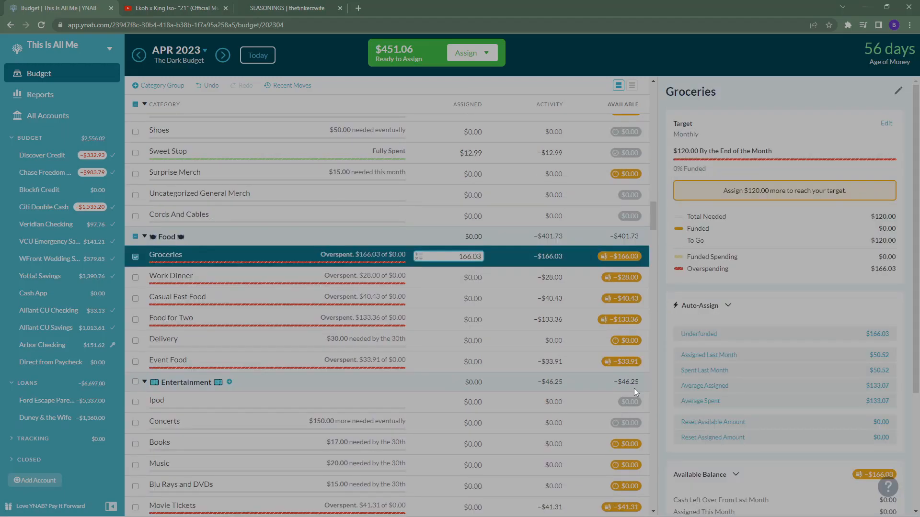
key(Return)
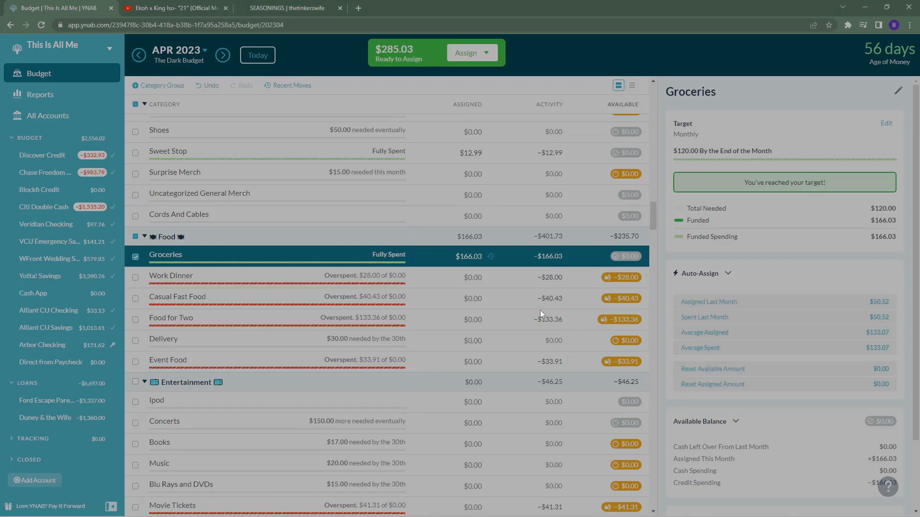
Assign $28 to the Work Dinner category in the Food group and deselect it
click(448, 279)
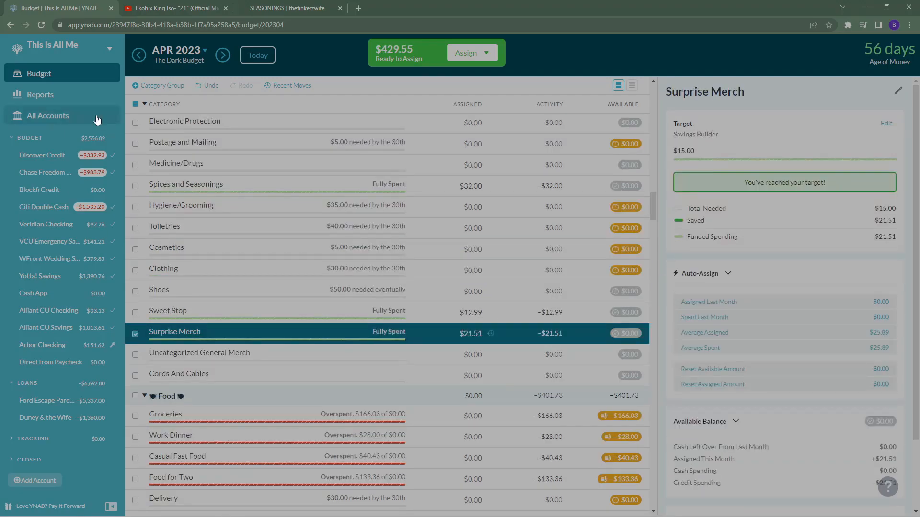
text(28)
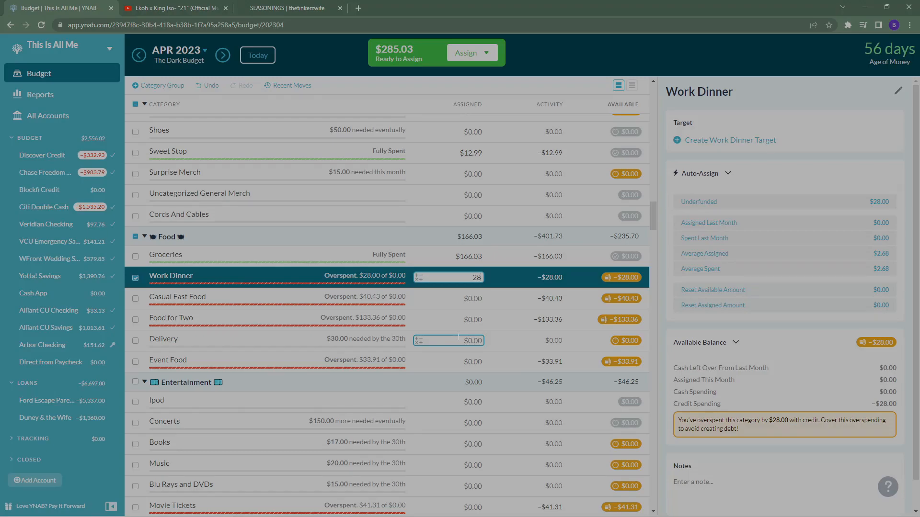
click(471, 299)
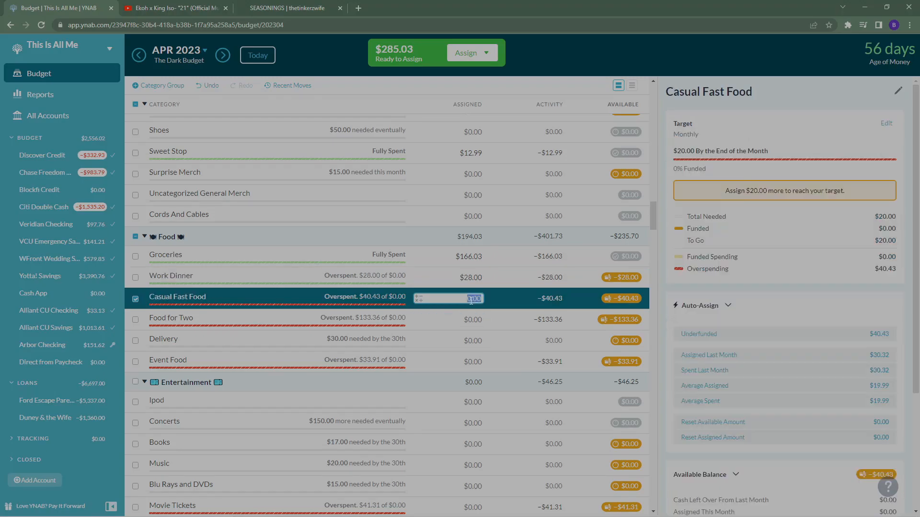
click(481, 275)
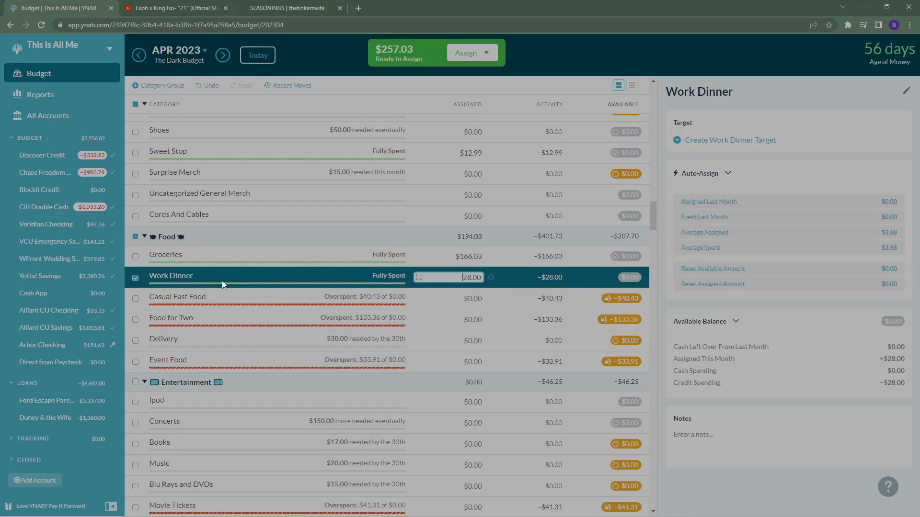
click(135, 278)
Assign $40.43 to the Casual Fast Food category in the Food group
click(472, 302)
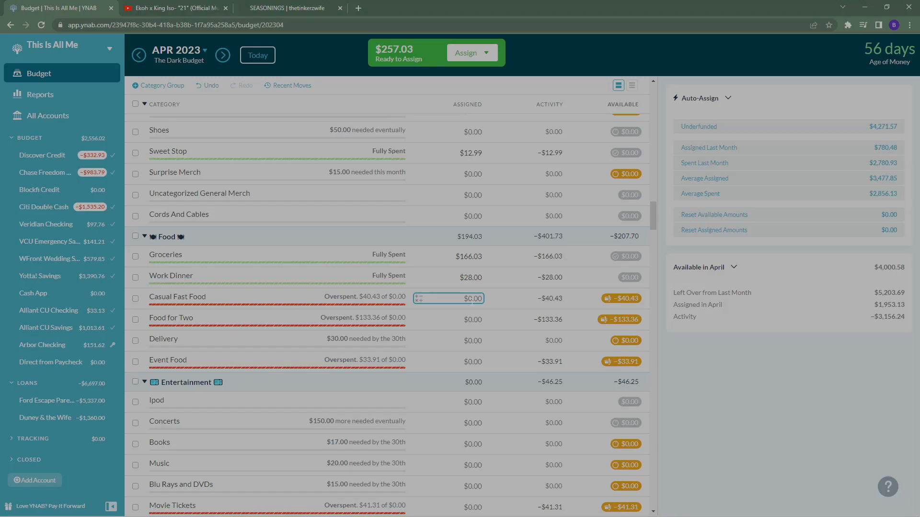
click(473, 299)
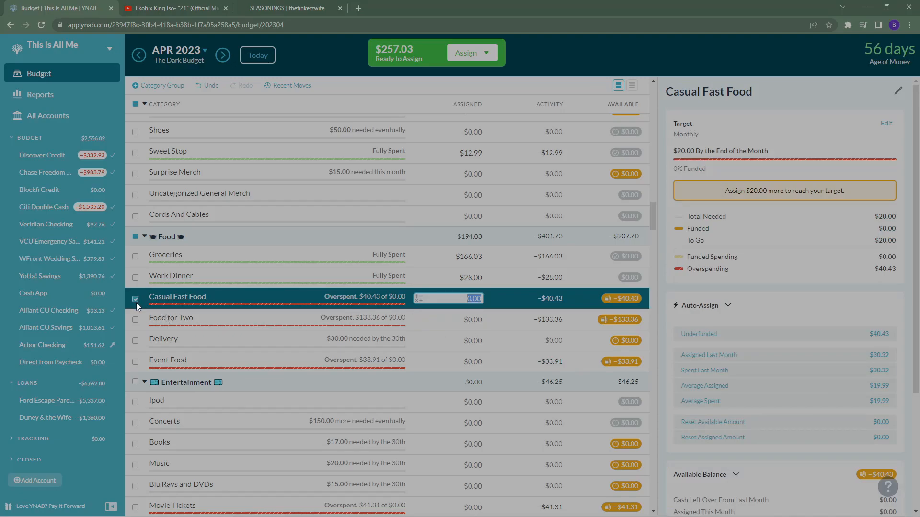
scroll(514, 421, up, 2)
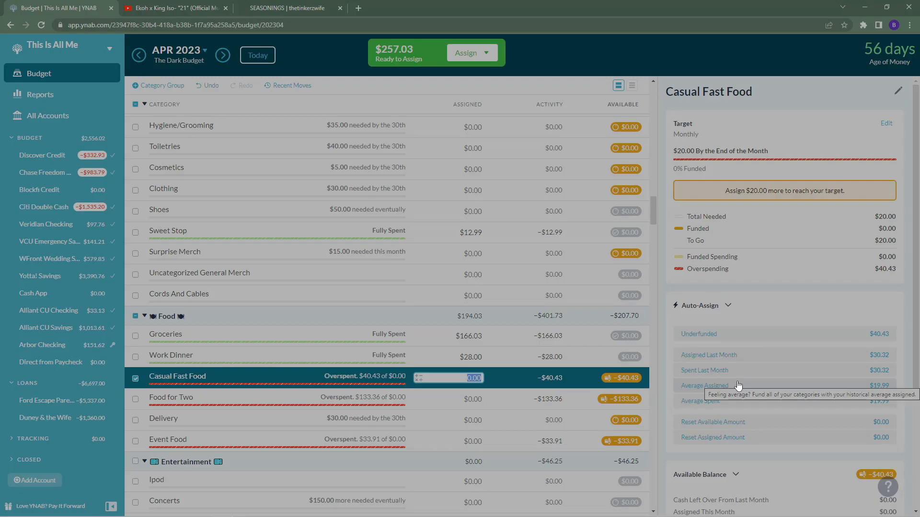
text(40.43)
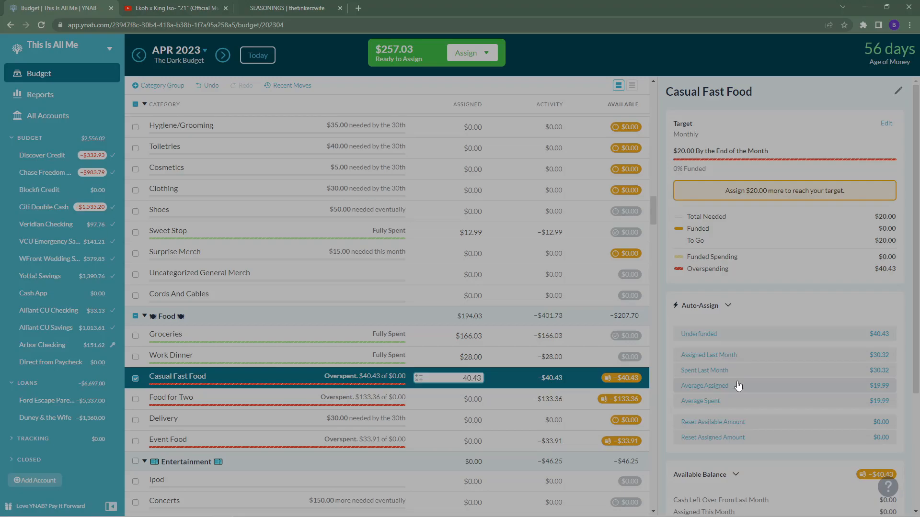
key(Return)
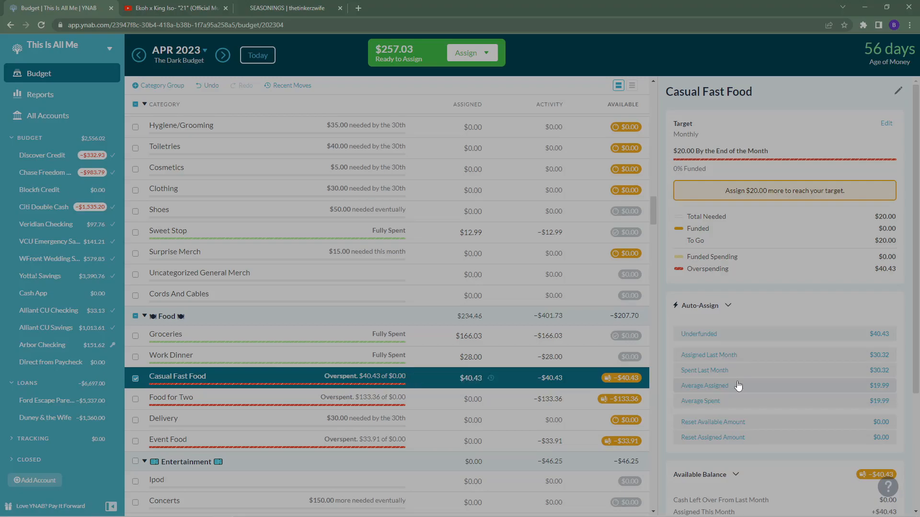
Assign $133.36 to Food for Two and $33.91 to Event Food, leaving no category selected
click(448, 399)
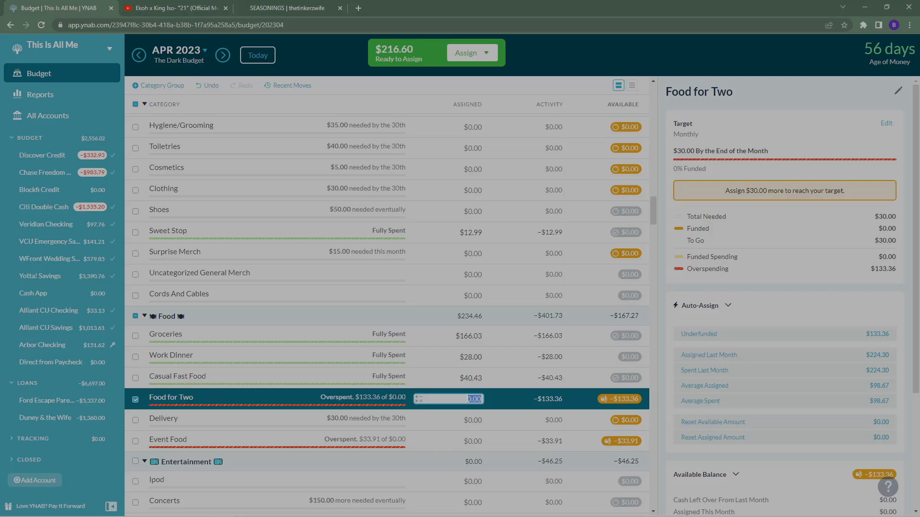
text(133.36)
key(Return)
click(455, 443)
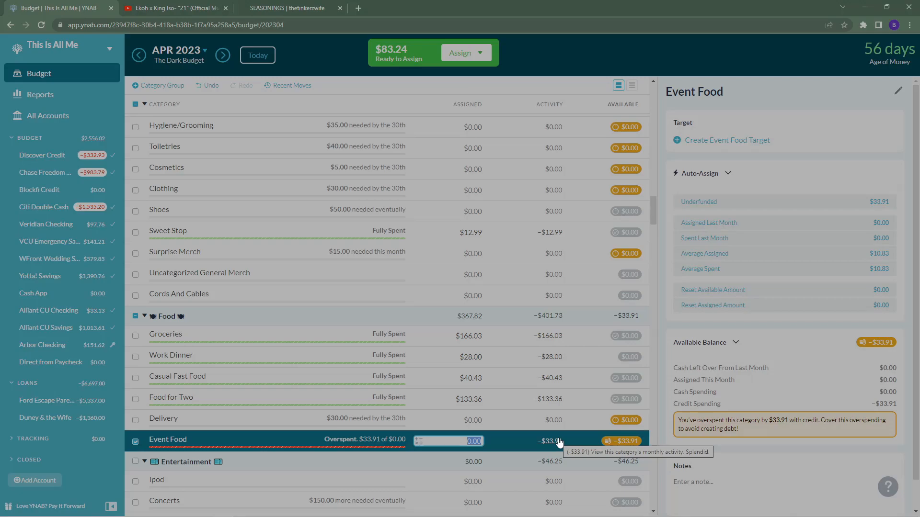
text(33.91)
key(Return)
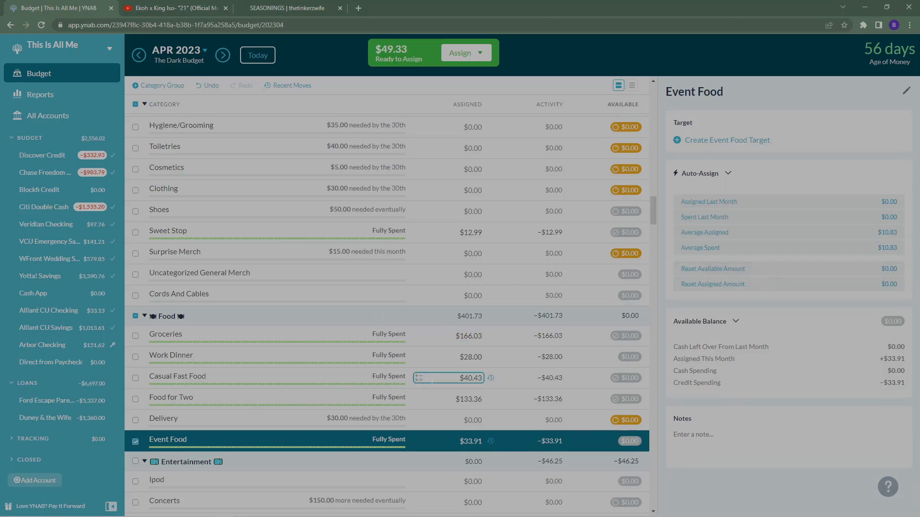
scroll(424, 389, down, 2)
scroll(419, 396, down, 2)
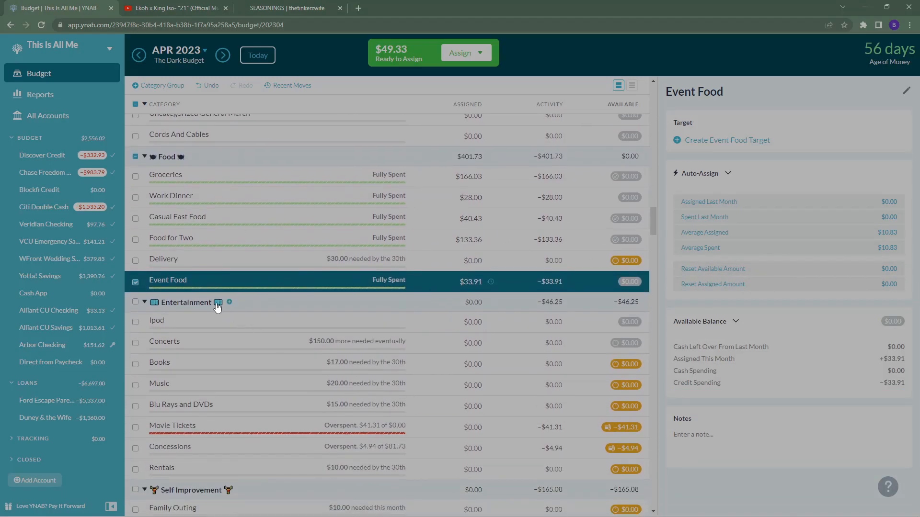
click(136, 283)
Assign $41.31 to the Movie Tickets category in the Entertainment group
scroll(448, 383, down, 2)
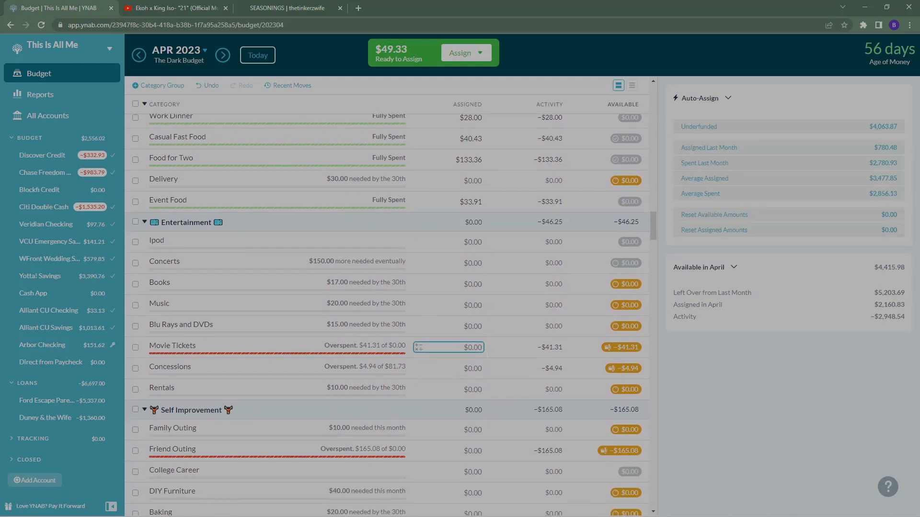
click(448, 347)
text(41.31)
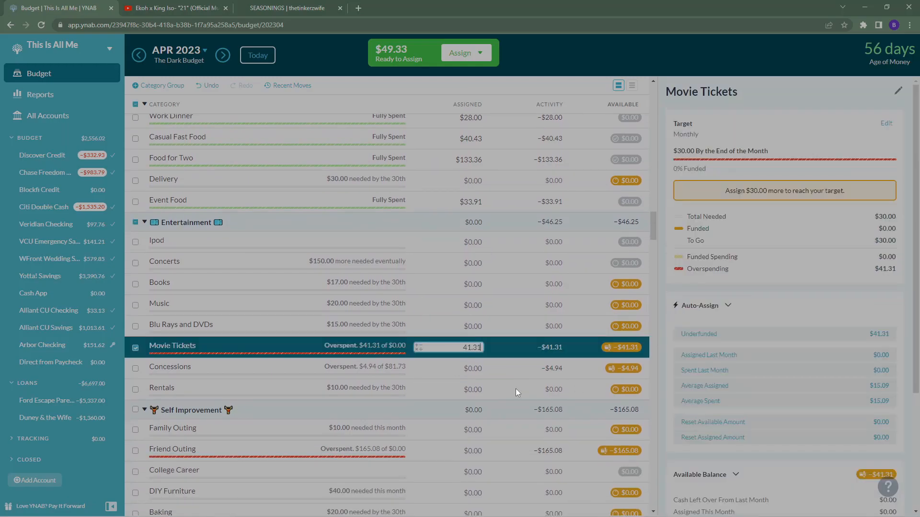
key(Return)
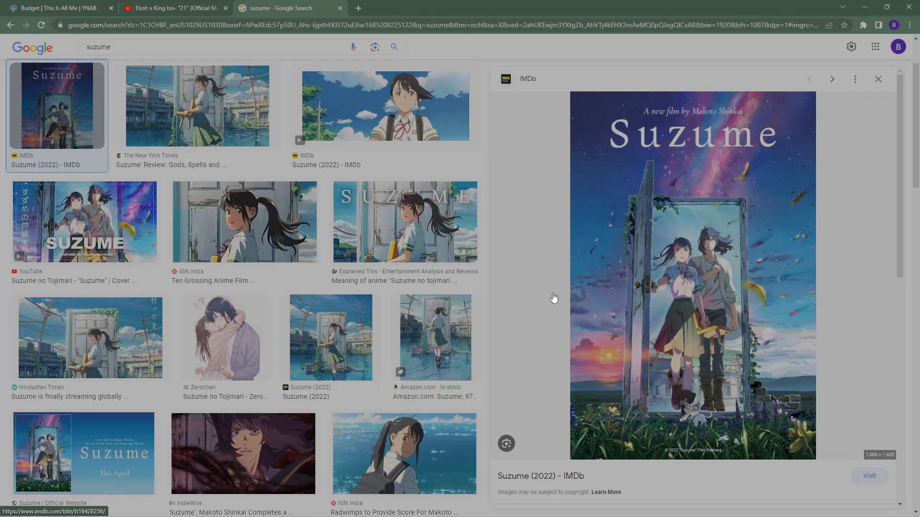
Return to the YNAB budget, assign $4.94 to the Concessions category in Entertainment and deselect it
key(ctrl+1)
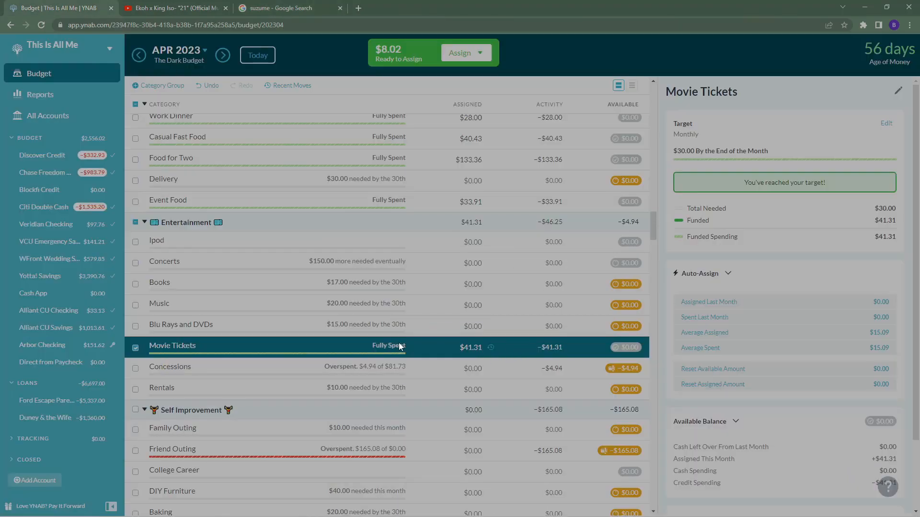
click(480, 348)
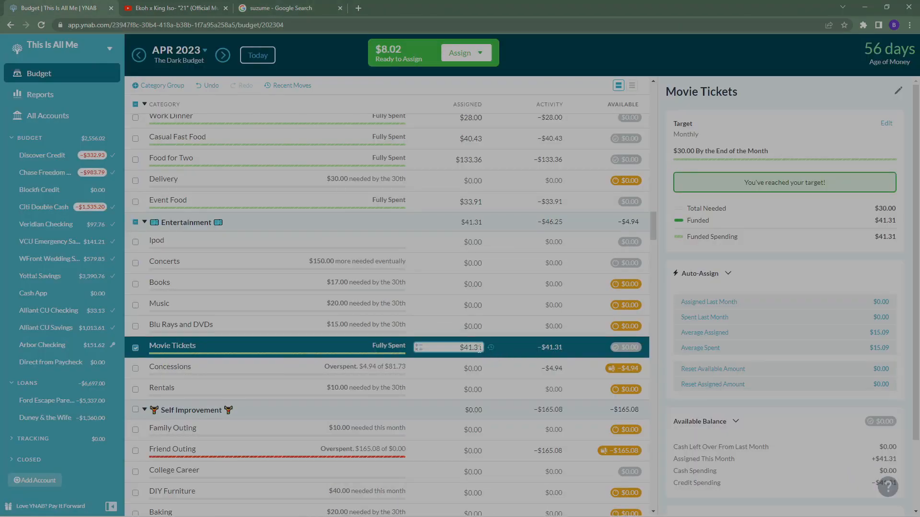
click(458, 368)
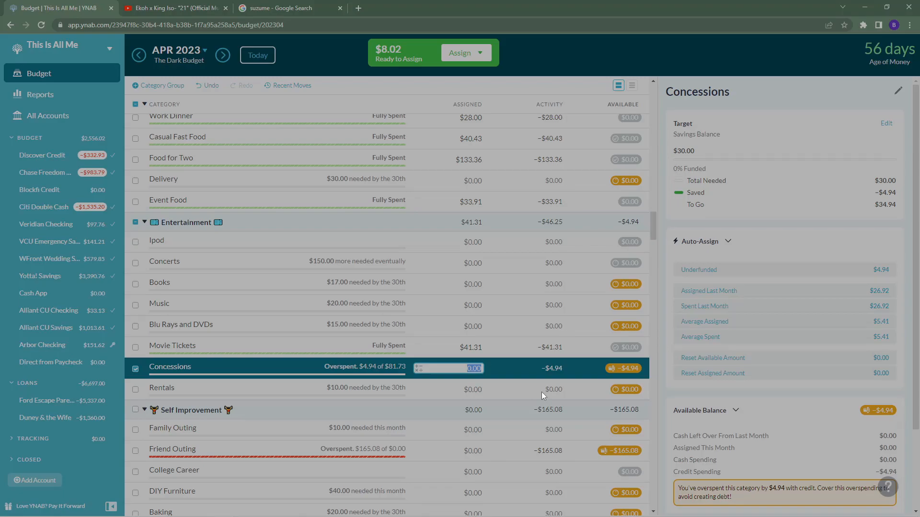
text(4.94)
key(Return)
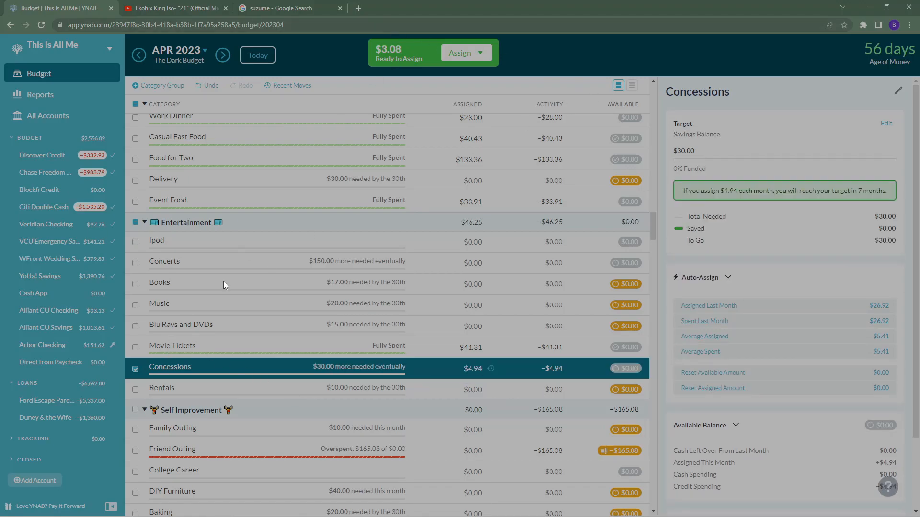
click(136, 369)
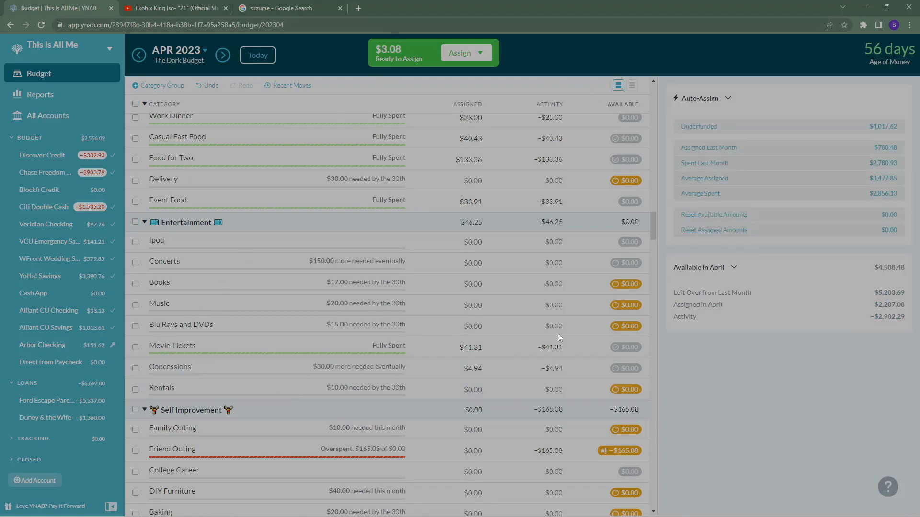
Assign $165.08 to the Friend Outing category in the Self Improvement group
scroll(565, 332, down, 2)
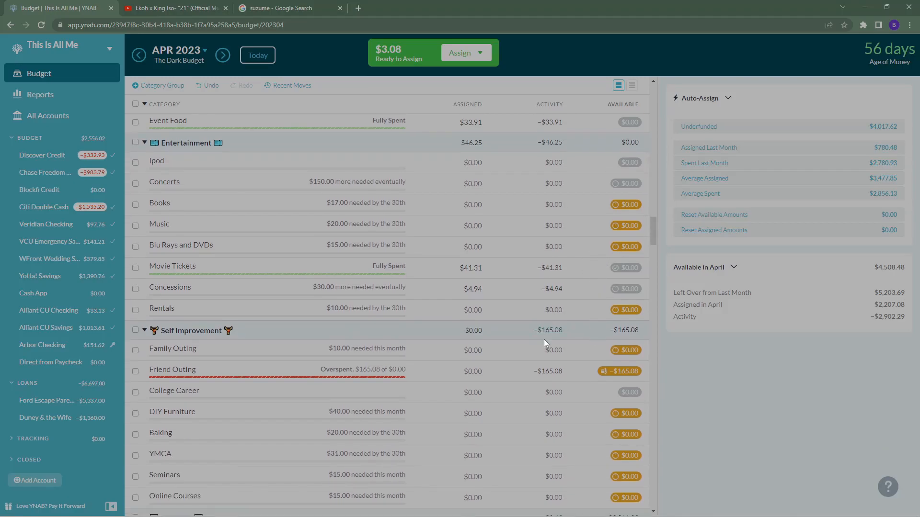
scroll(544, 339, down, 2)
click(448, 292)
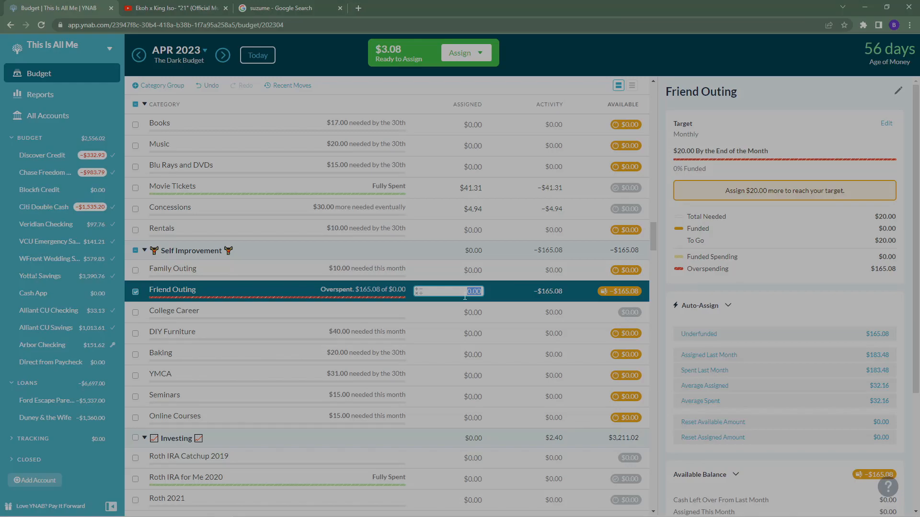
scroll(511, 353, up, 5)
scroll(507, 364, down, 5)
scroll(508, 364, up, 5)
scroll(546, 432, down, 2)
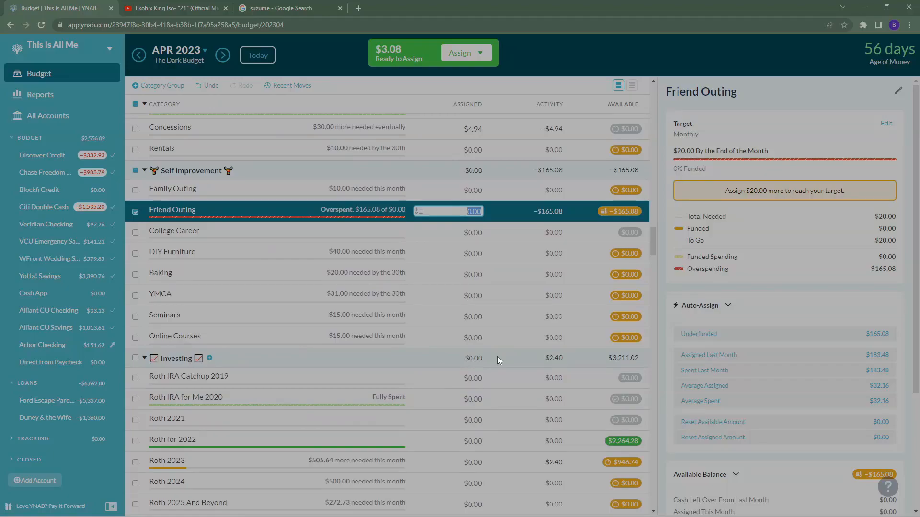
text(165.08)
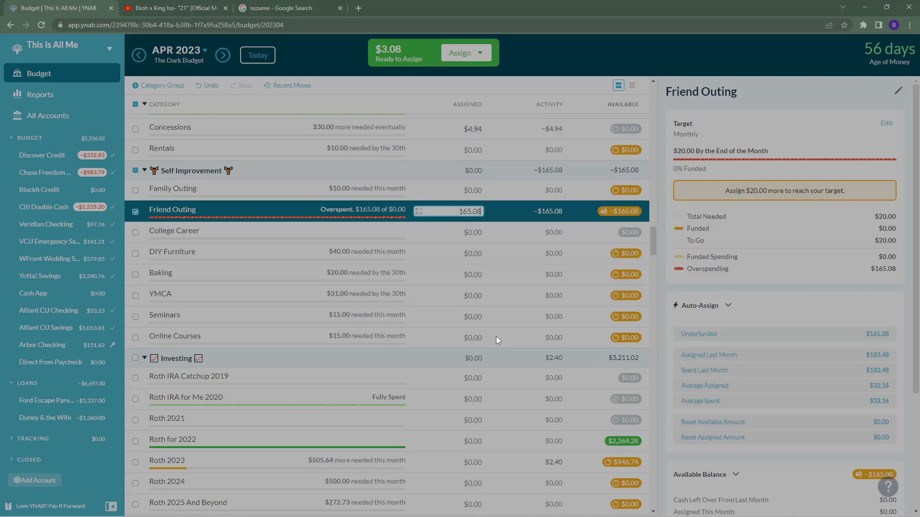
key(Return)
Assign the result of the calculation 33.13+1013.61-946.74 to the Roth 2023 category in the Investing group
scroll(501, 336, down, 2)
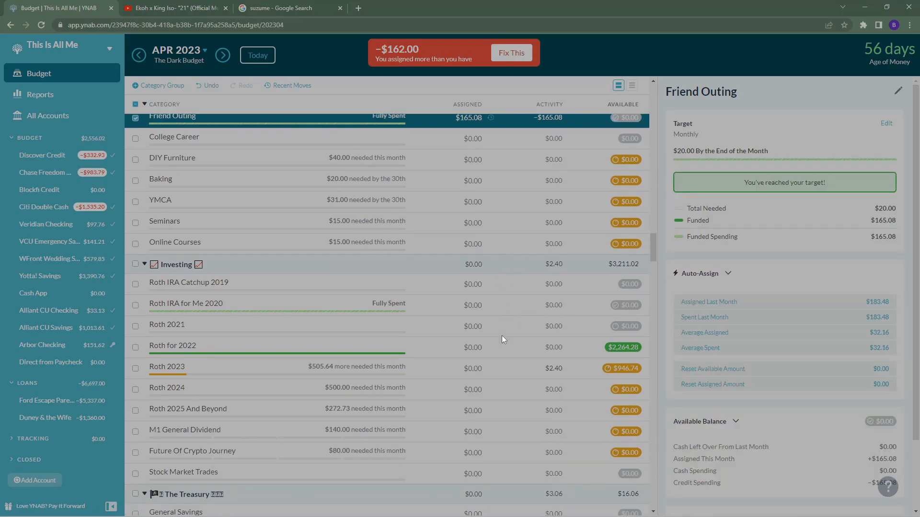
scroll(502, 336, down, 1)
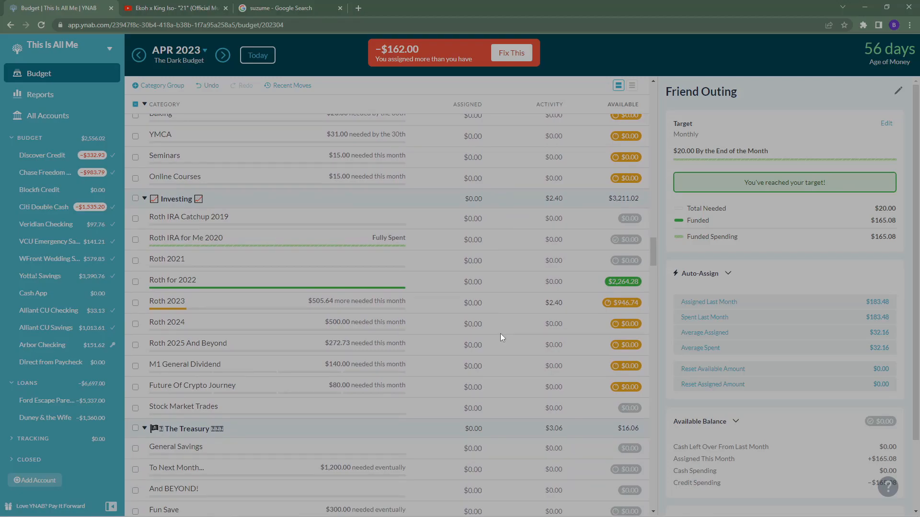
scroll(501, 334, down, 1)
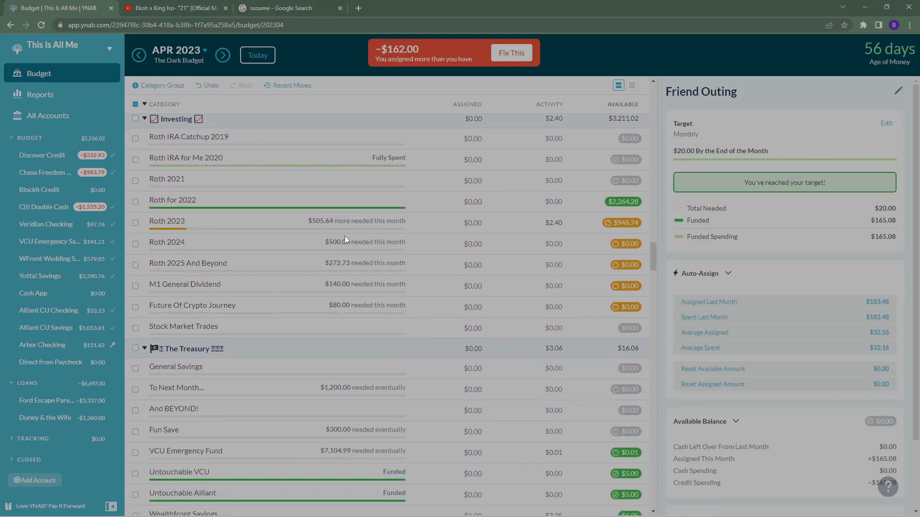
click(438, 223)
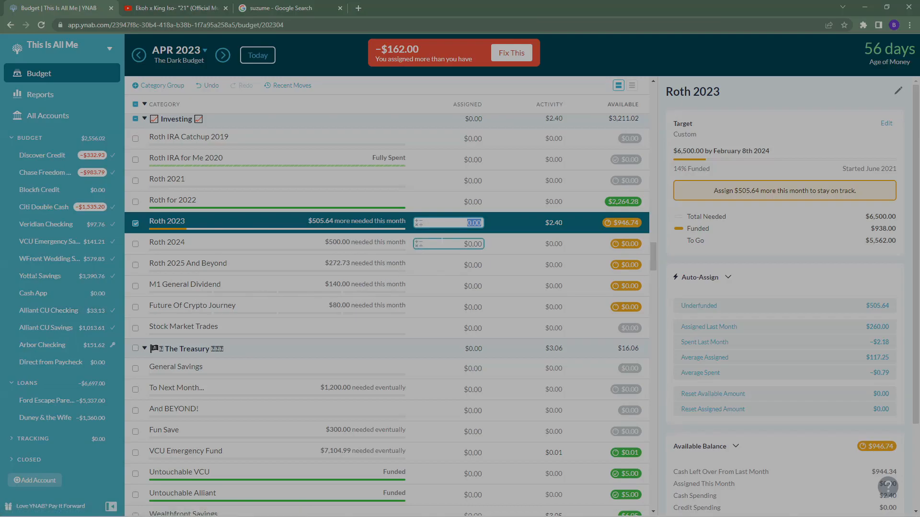
text(33.13)
text(+)
text(10)
text(13)
text(.61)
text(-)
text(946.7)
text(4)
key(Return)
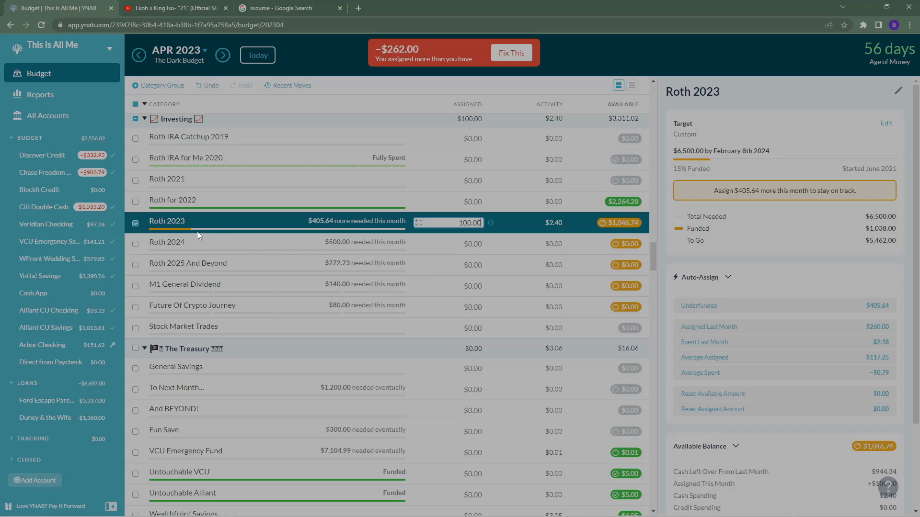
Review the target, balance and notes details of the Roth 2023 and Roth for 2022 categories in the Investing group
click(135, 223)
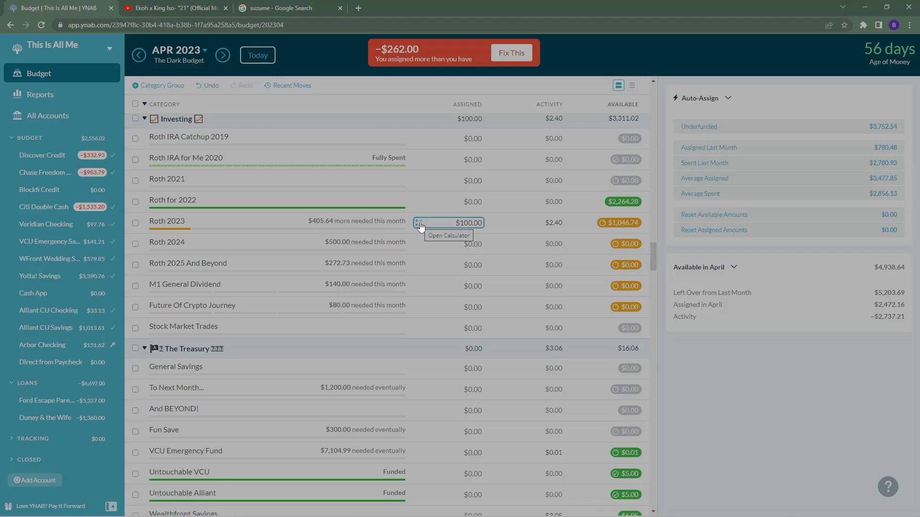
click(533, 222)
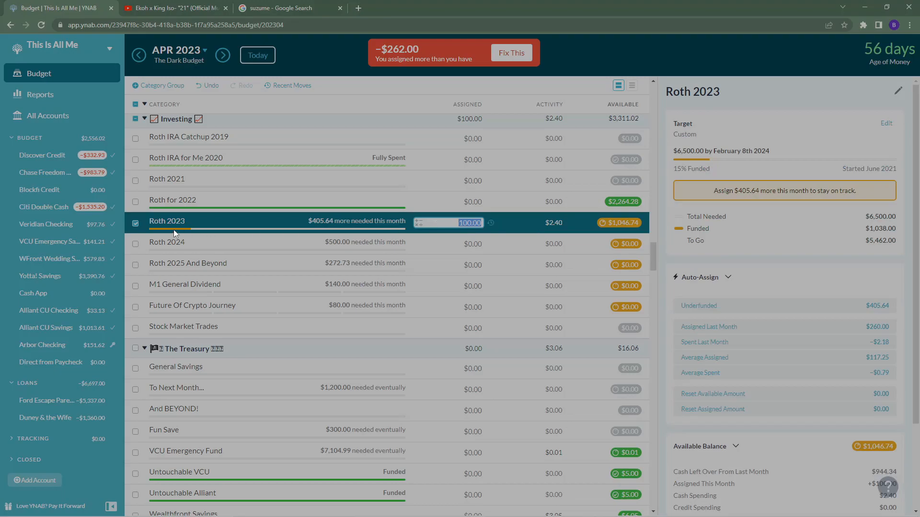
click(135, 225)
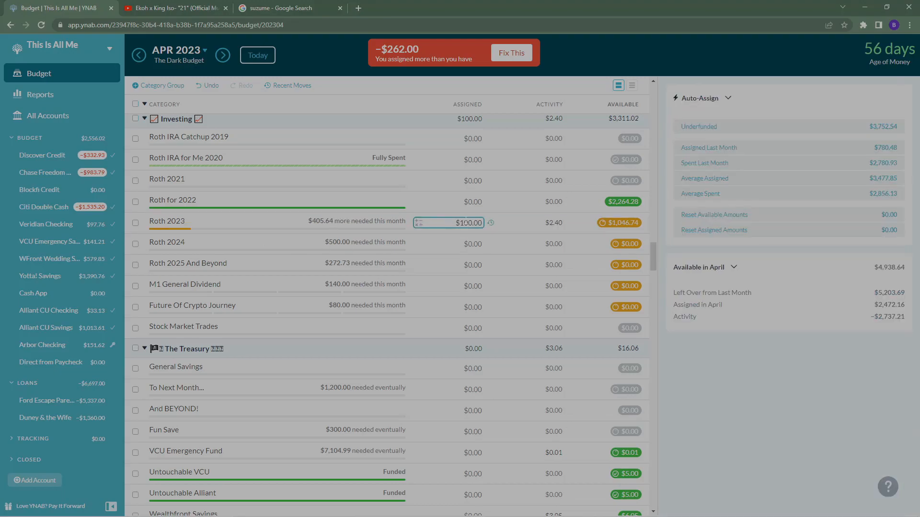
click(514, 225)
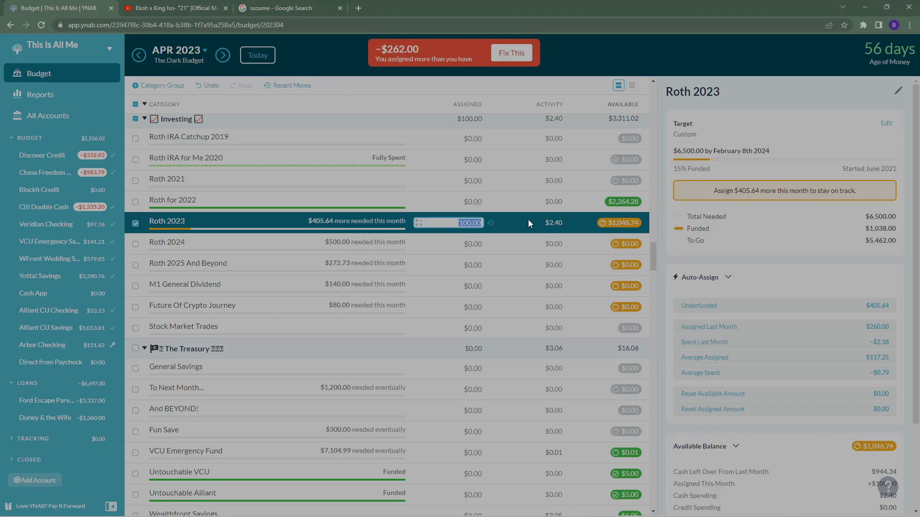
click(522, 209)
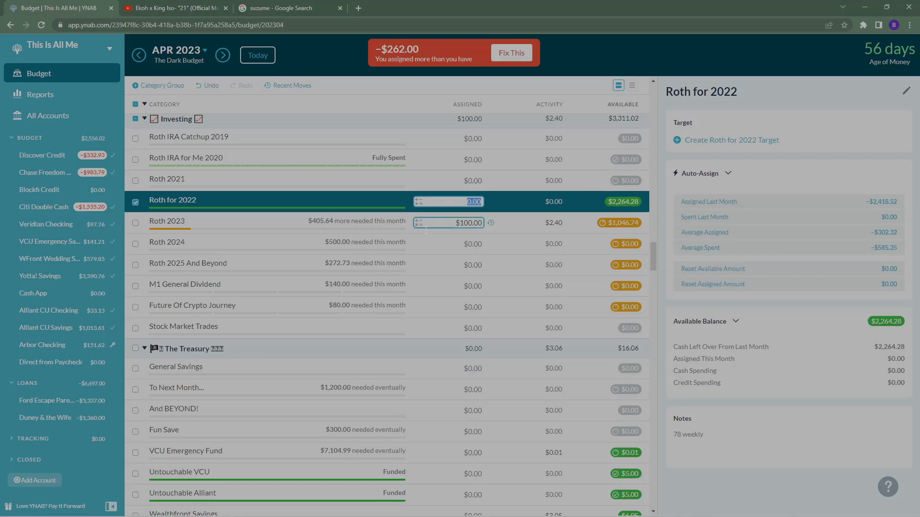
click(519, 220)
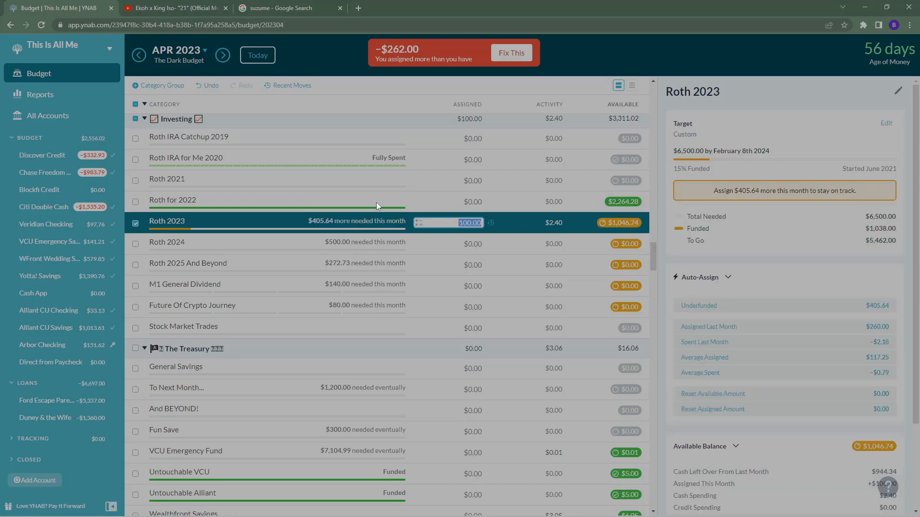
click(140, 224)
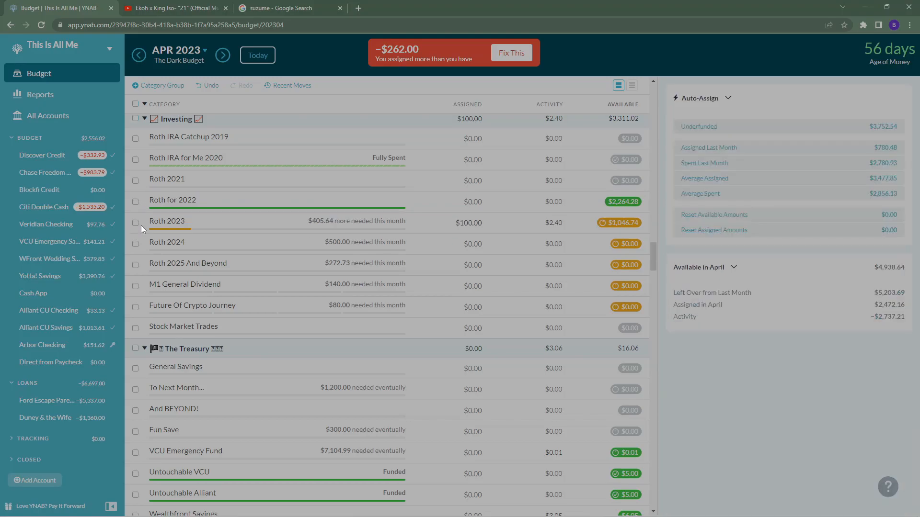
click(542, 200)
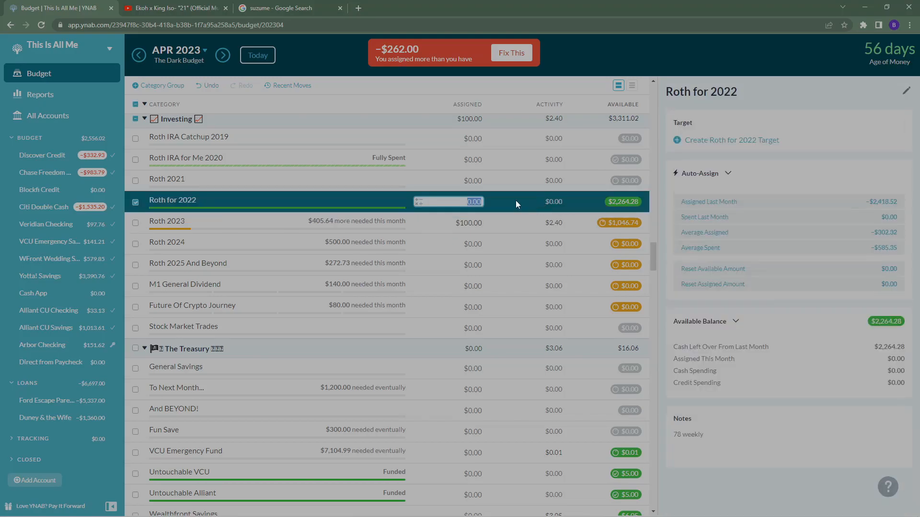
click(138, 203)
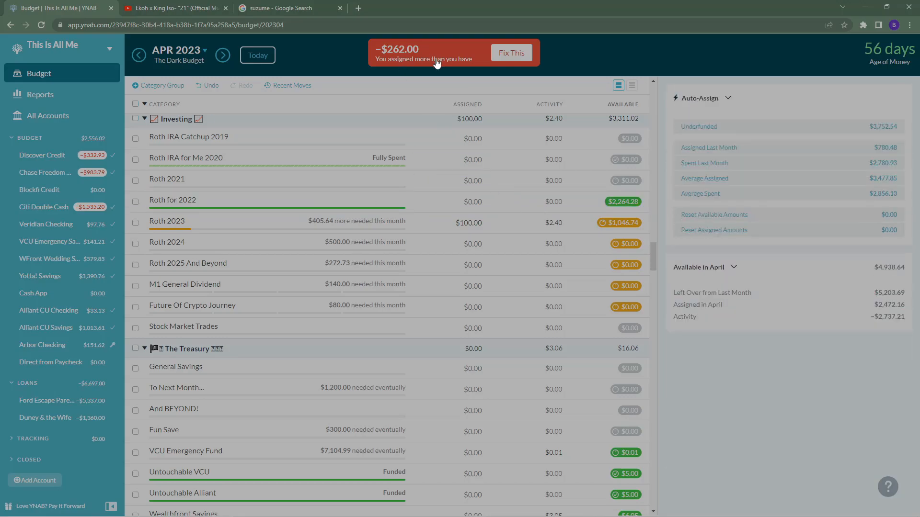
Assign $6.05, matching the Wealthfront Savings balance, to the Doctor category in the Rainy Day group
scroll(535, 225, down, 3)
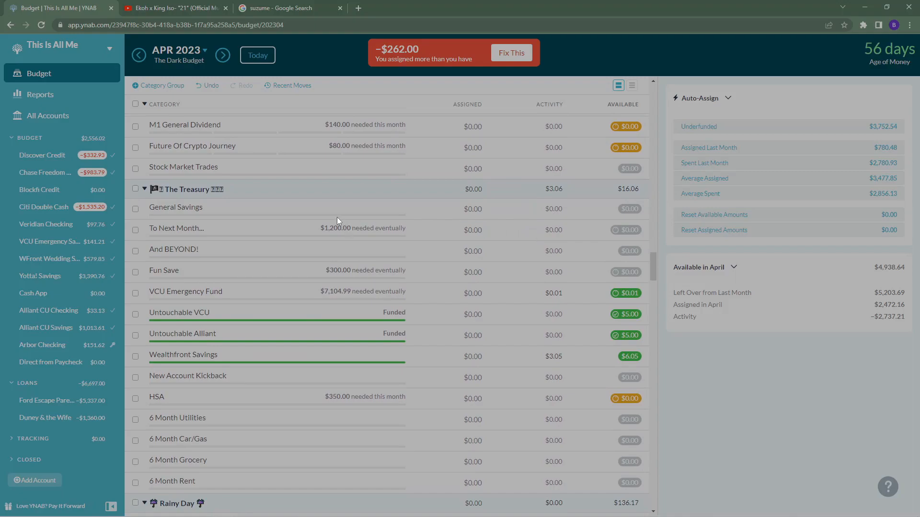
scroll(497, 254, down, 2)
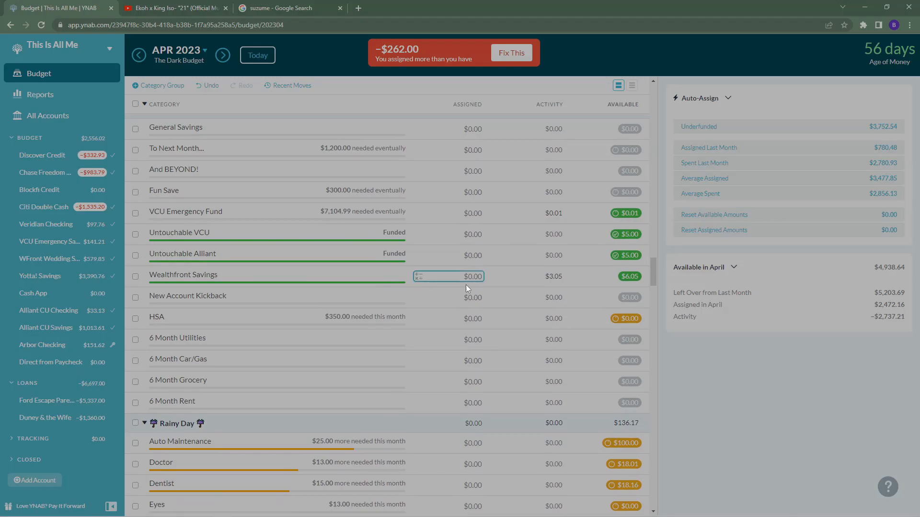
click(478, 277)
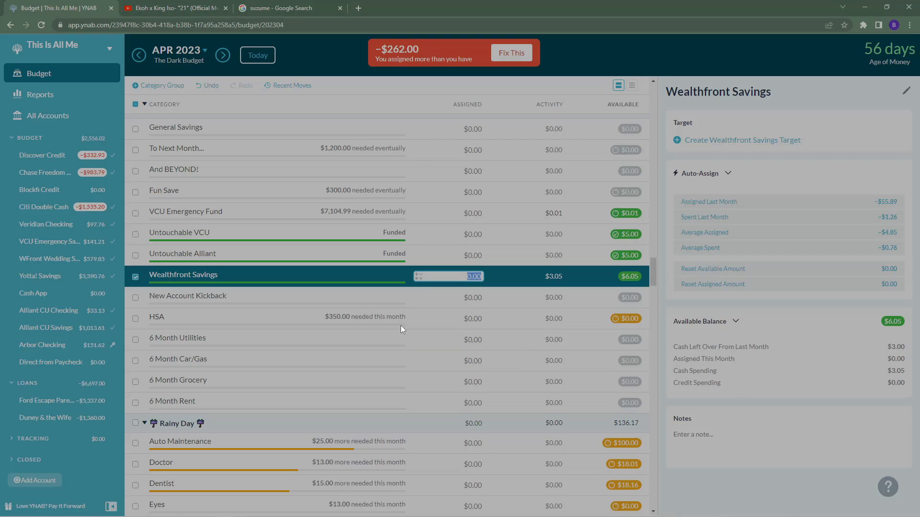
scroll(401, 327, down, 2)
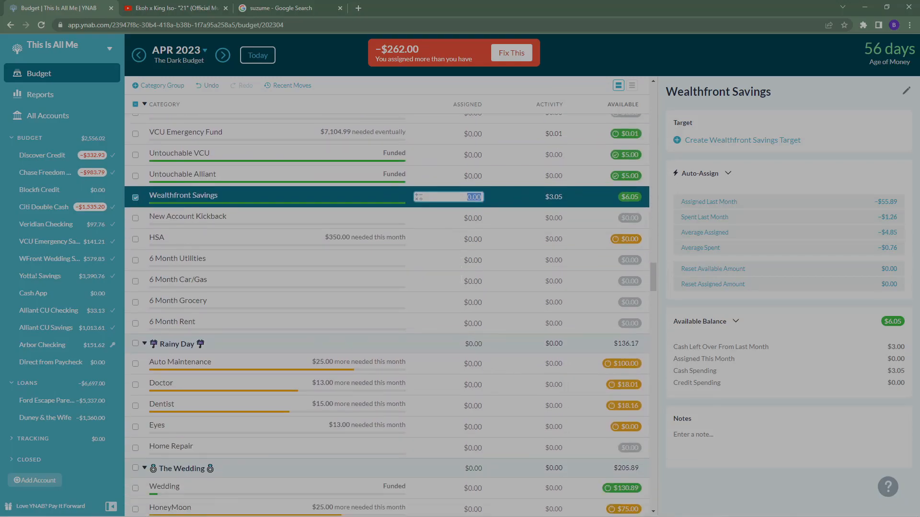
click(472, 386)
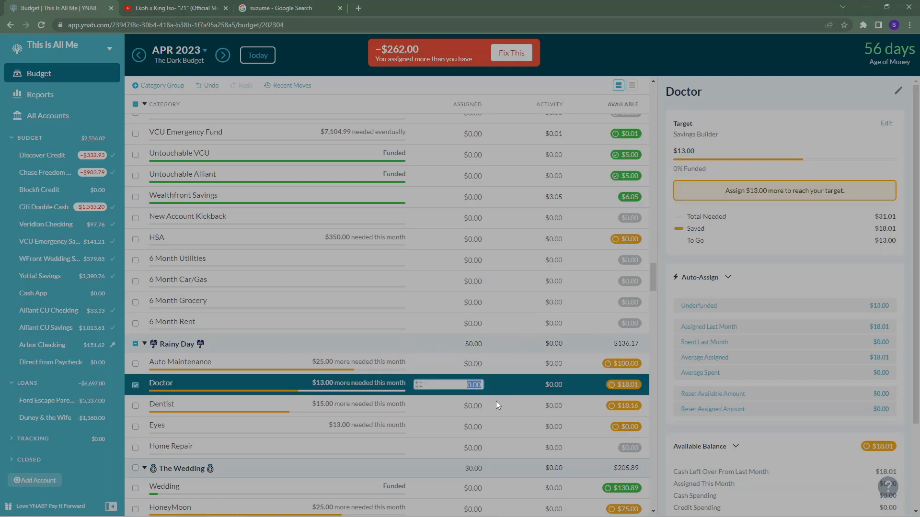
key(Return)
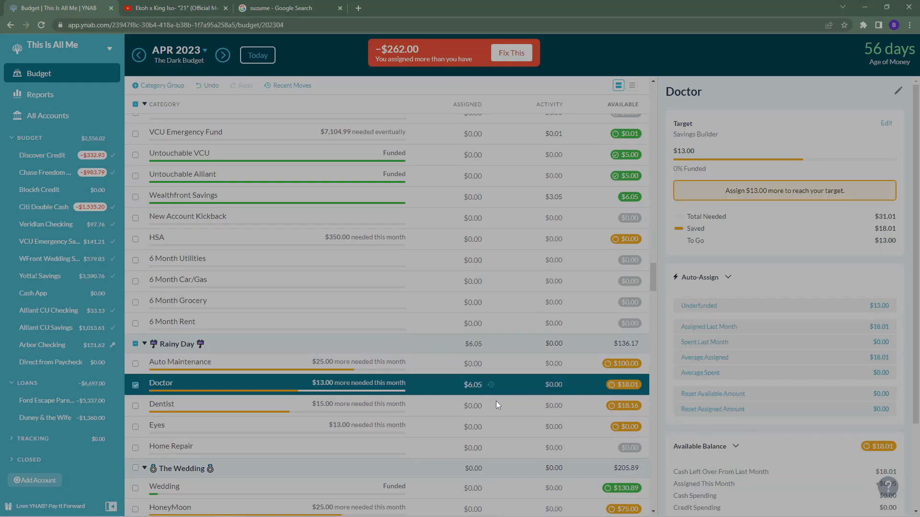
Move the $6.05 assignment from the Doctor category to the Dentist category
click(465, 386)
key(ctrl+c)
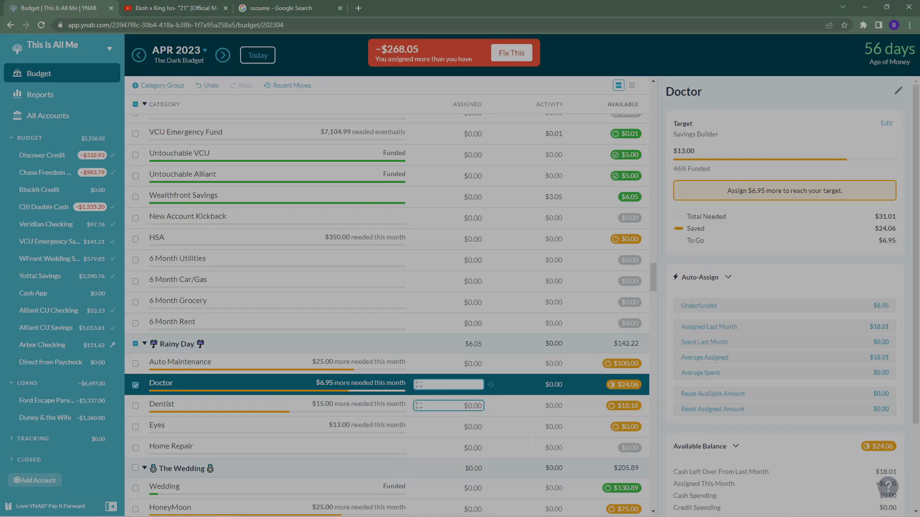
click(481, 406)
key(ctrl+v)
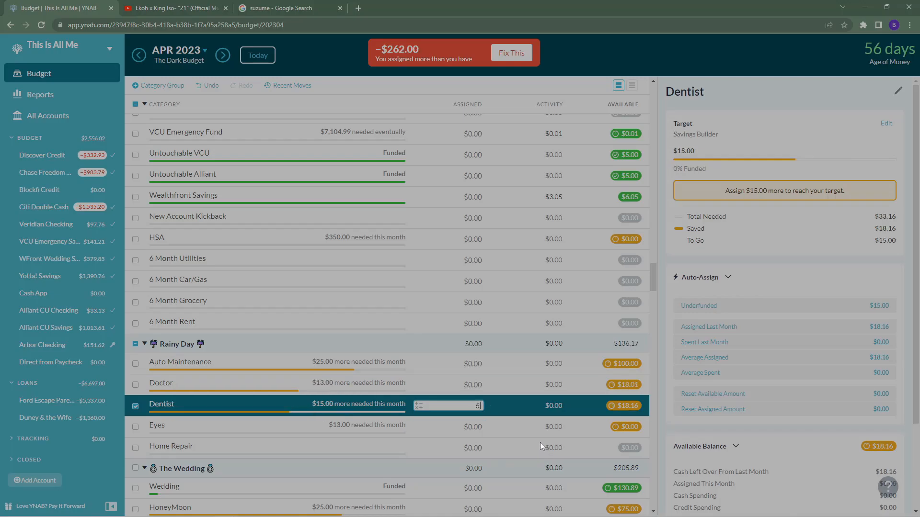
key(Return)
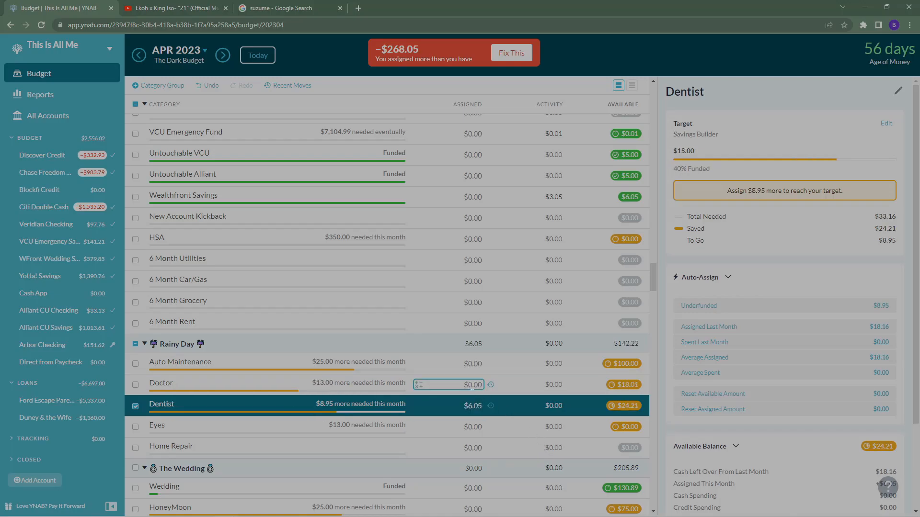
Assign $0.01 to the Doctor category in the Rainy Day group
click(476, 384)
text(.01)
key(Return)
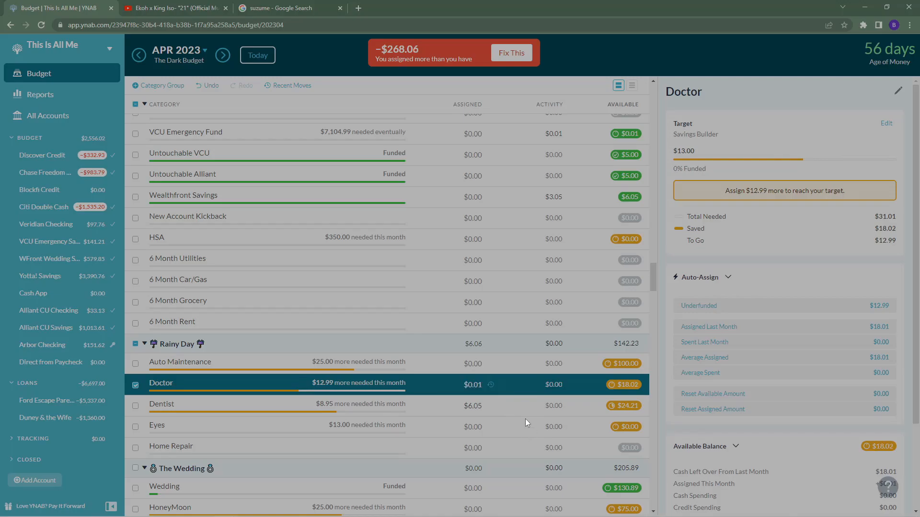
Assign -$0.01 to the VCU Emergency Fund category in The Treasury group
scroll(381, 279, up, 2)
click(455, 213)
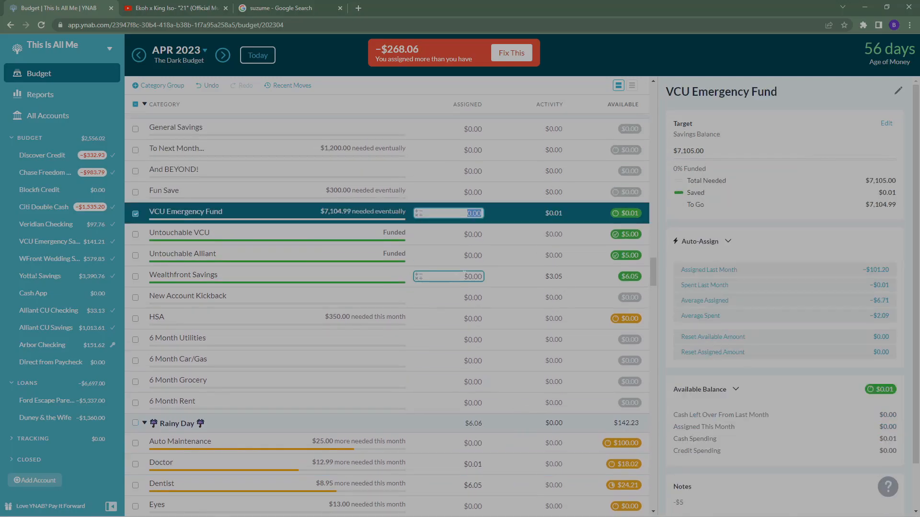
key(BackSpace)
text(-.01)
key(Return)
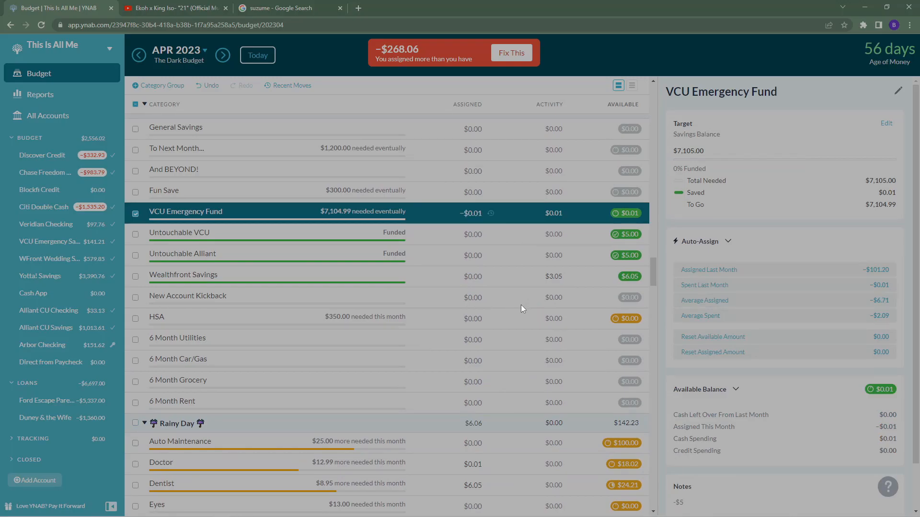
Assign -$6.05 to the Wealthfront Savings category in The Treasury group and deselect it
click(478, 282)
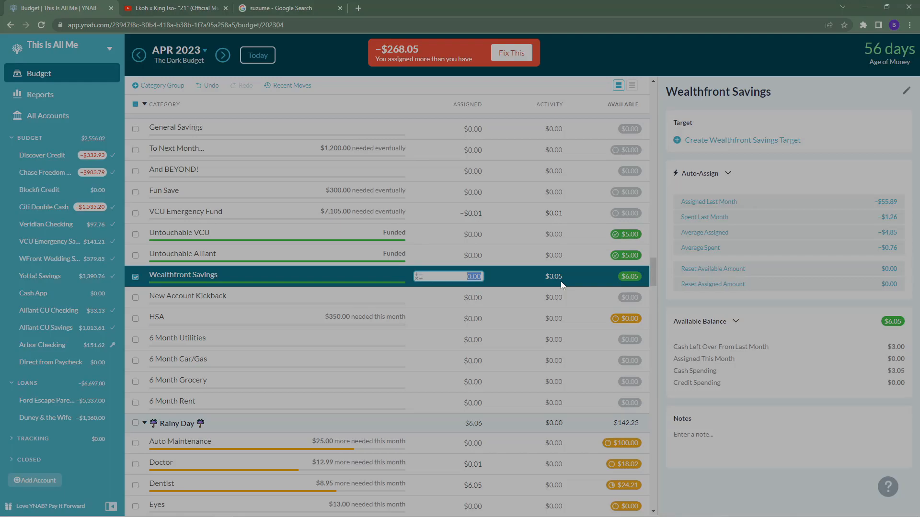
key(BackSpace)
text(.05)
key(Return)
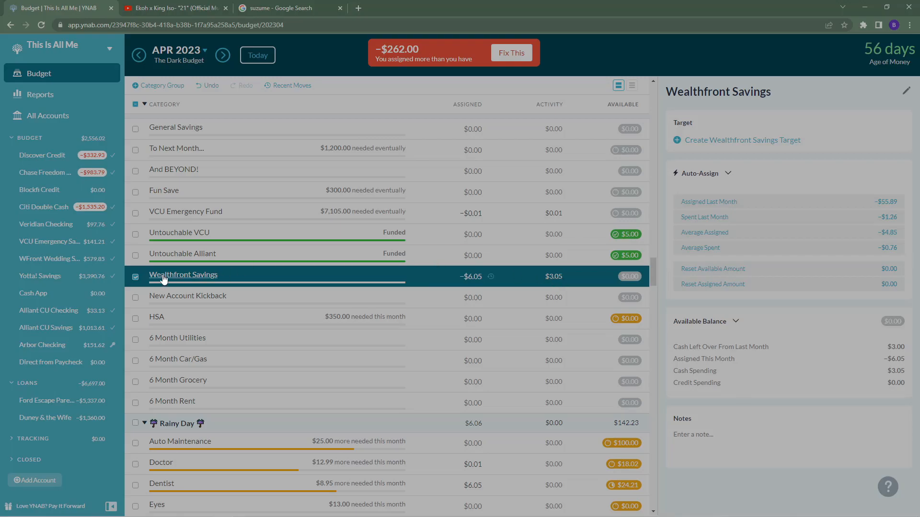
click(136, 278)
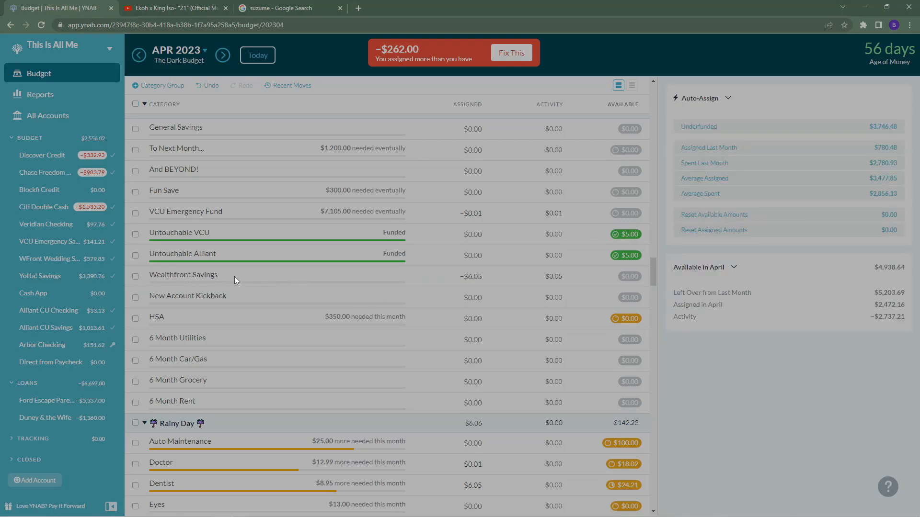
Look over the Untouchable VCU and Untouchable Alliant categories, Eyes in Rainy Day, and The Wedding group
click(234, 276)
click(135, 278)
click(136, 235)
click(135, 256)
click(135, 236)
click(135, 257)
scroll(405, 343, down, 3)
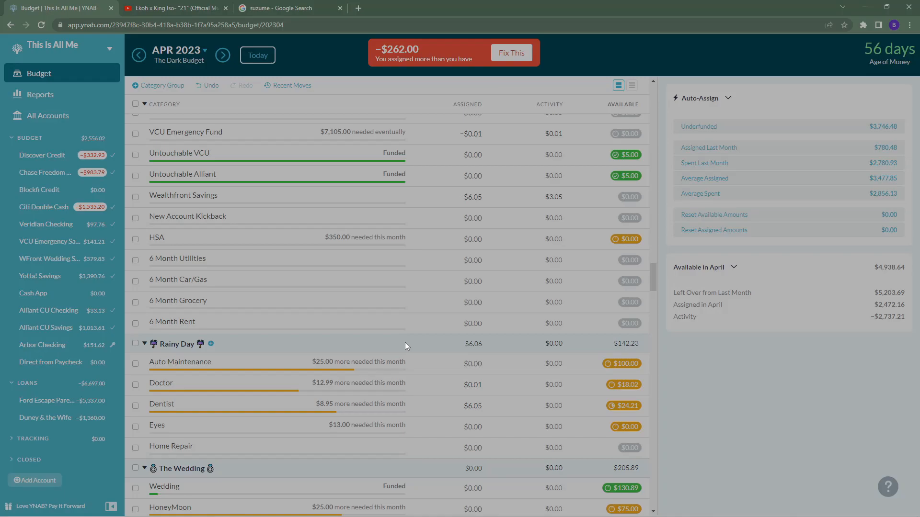
scroll(402, 341, down, 2)
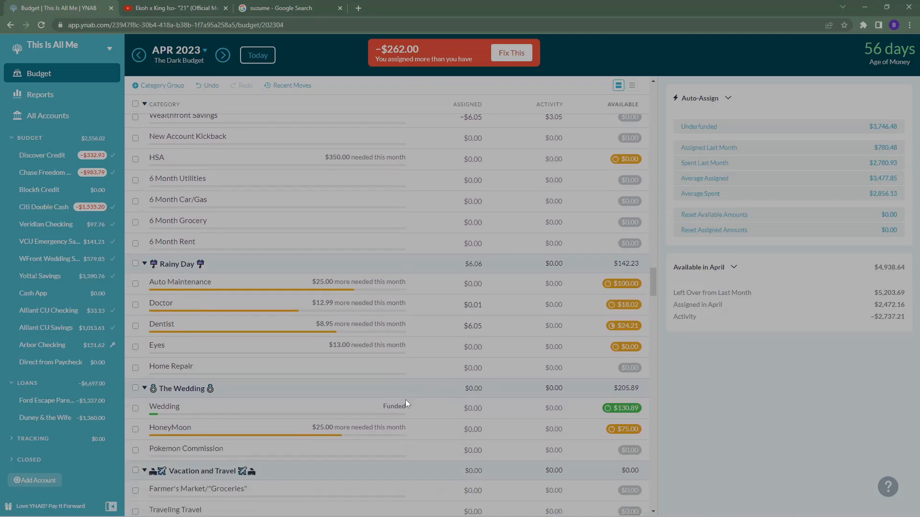
scroll(197, 355, down, 2)
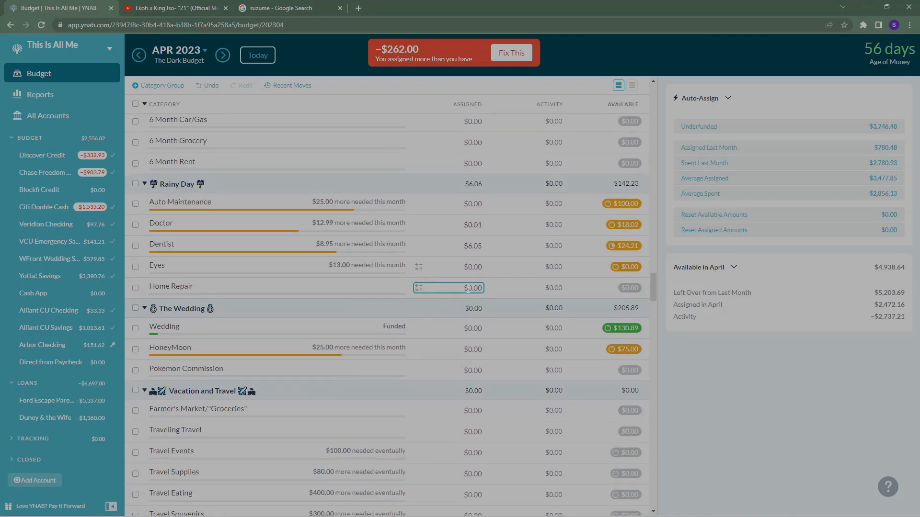
click(136, 269)
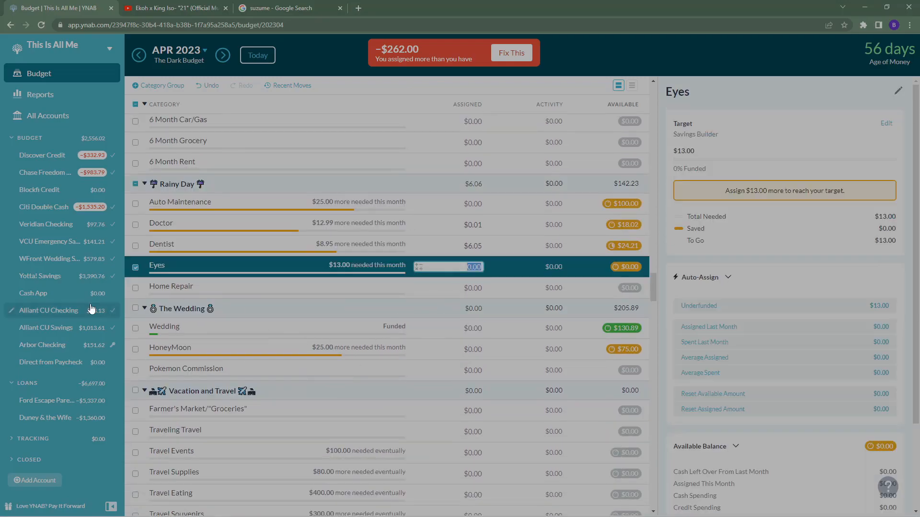
click(135, 269)
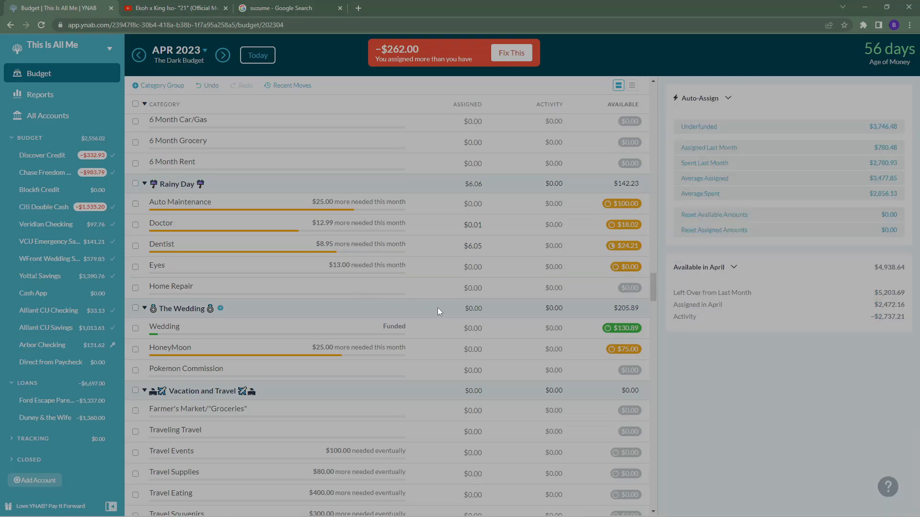
scroll(455, 324, down, 2)
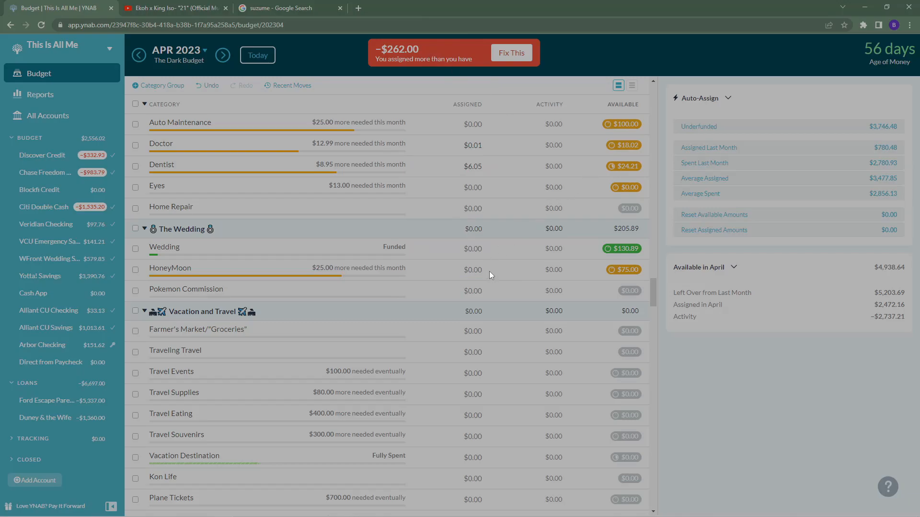
scroll(489, 276, up, 2)
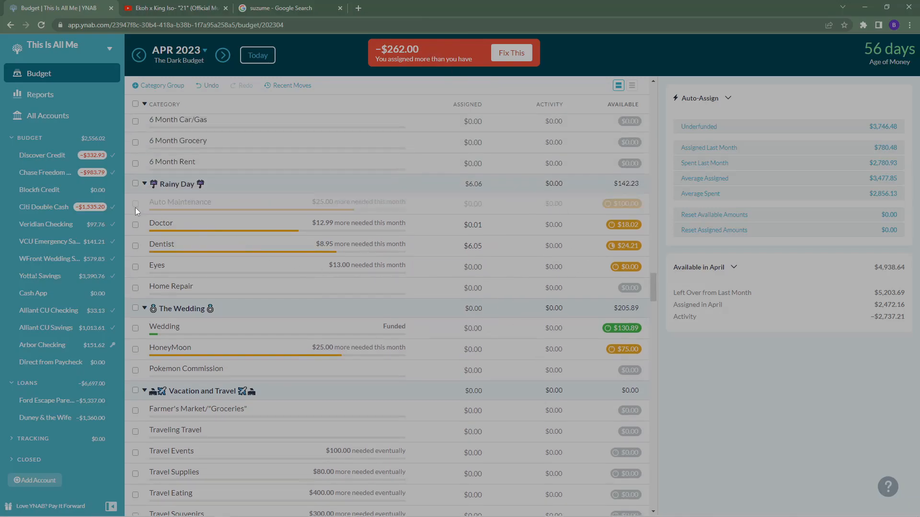
Examine the Doctor, Dentist and Auto Maintenance categories in Rainy Day and compare them with the Investing group
click(135, 225)
click(133, 240)
click(137, 228)
click(136, 242)
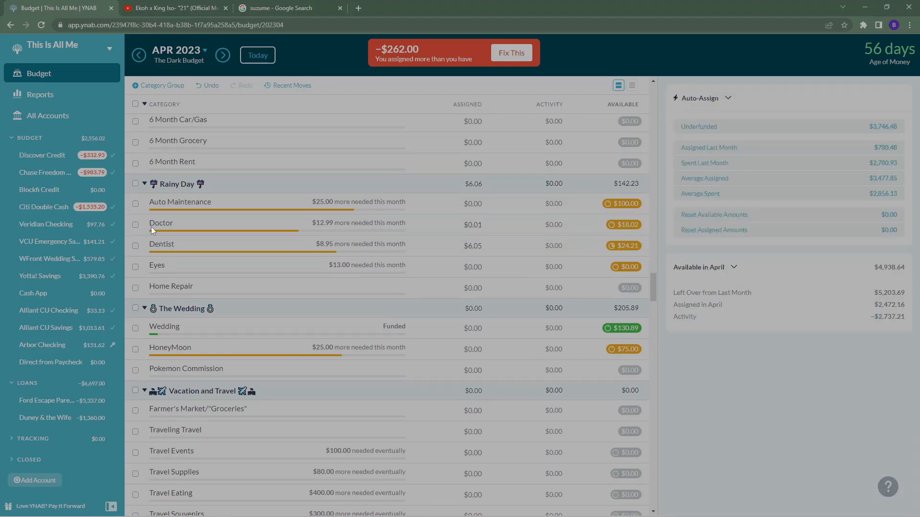
click(482, 259)
click(473, 204)
click(136, 205)
scroll(334, 224, up, 6)
scroll(323, 287, up, 5)
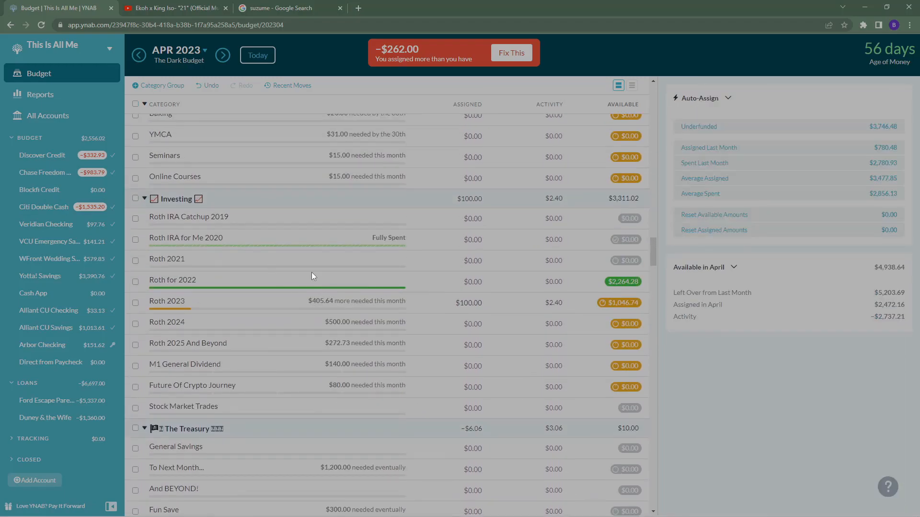
scroll(311, 272, down, 10)
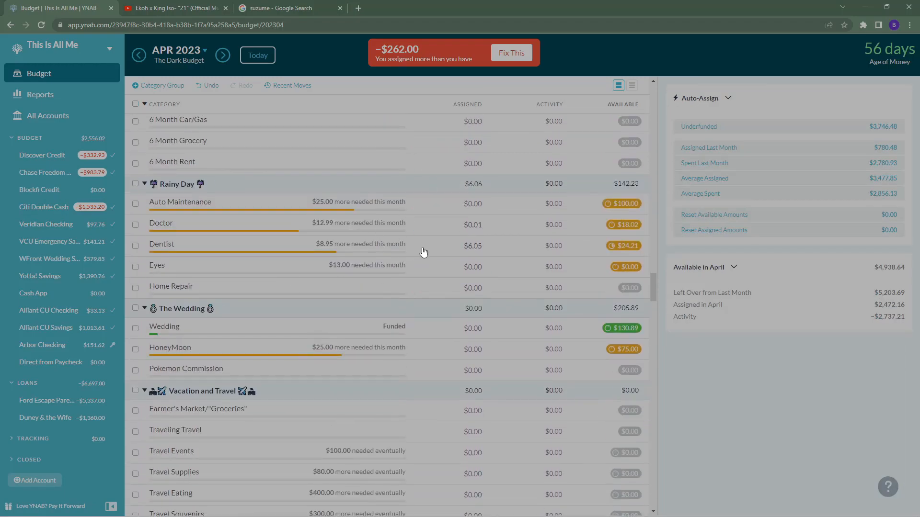
click(478, 204)
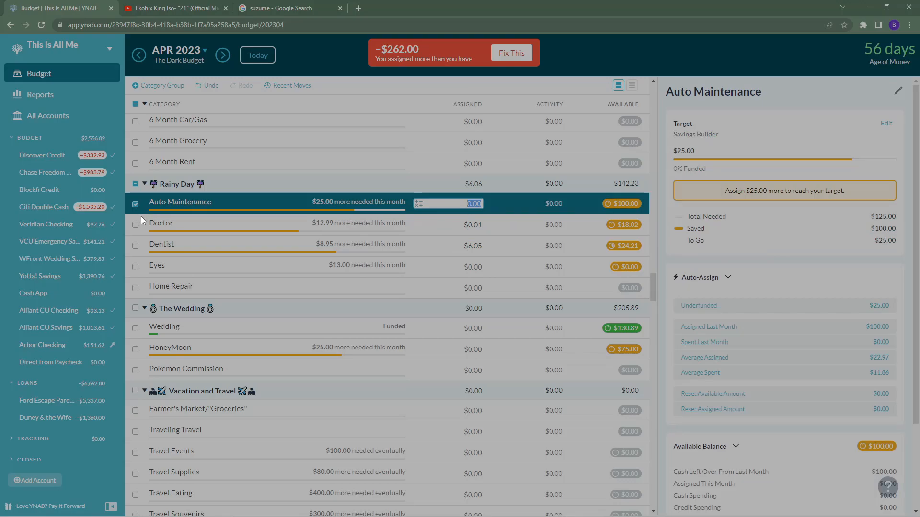
Deselect Auto Maintenance, examine the Wedding and HoneyMoon categories, and look through the Vacation and Travel group
click(135, 204)
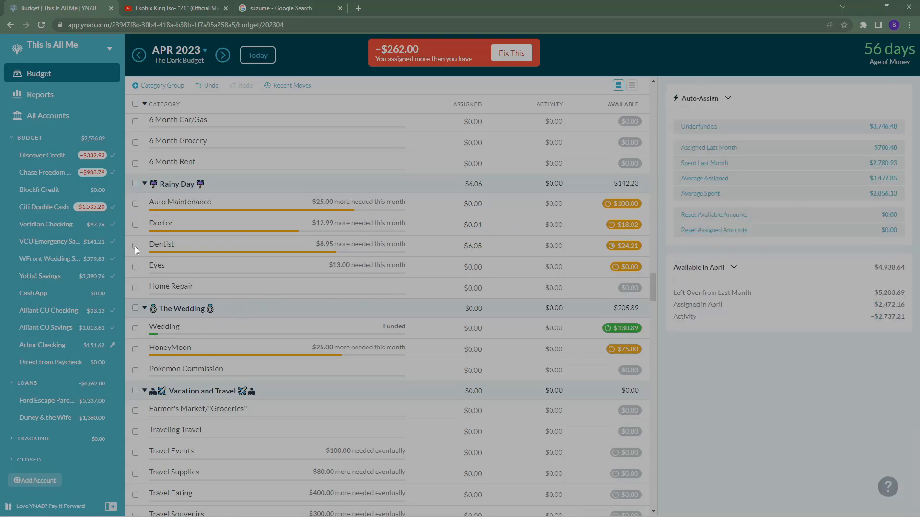
click(136, 329)
click(135, 349)
click(136, 329)
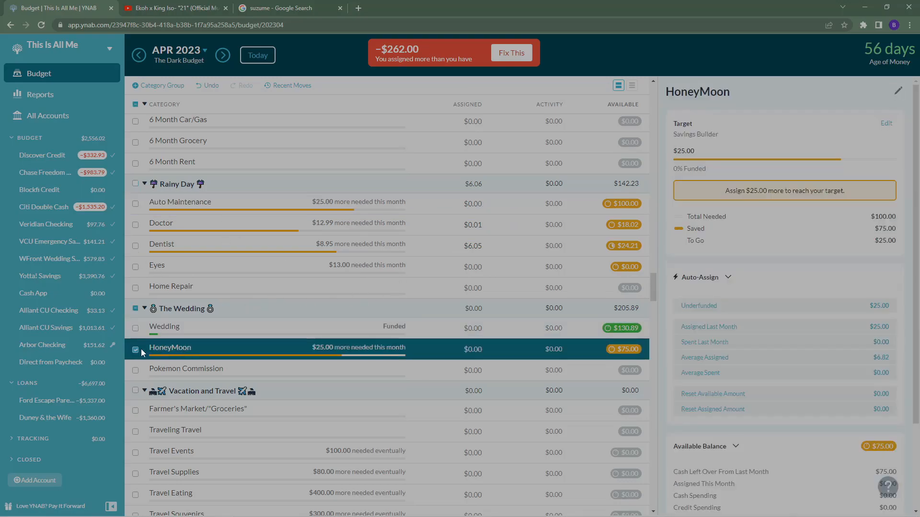
click(136, 349)
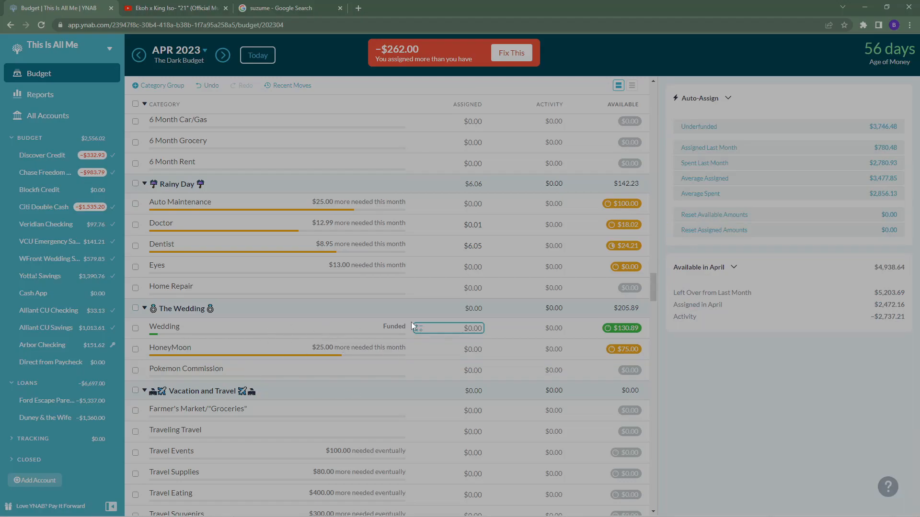
click(466, 329)
scroll(424, 353, down, 3)
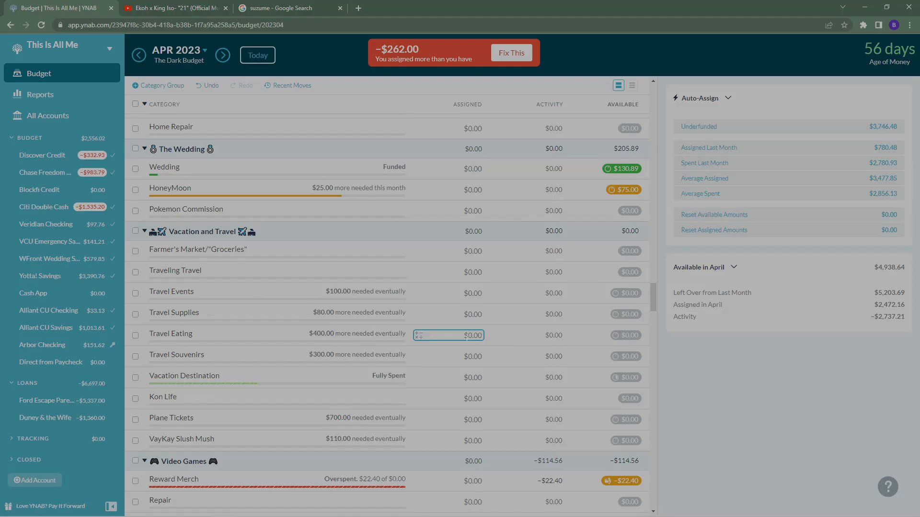
scroll(466, 340, down, 2)
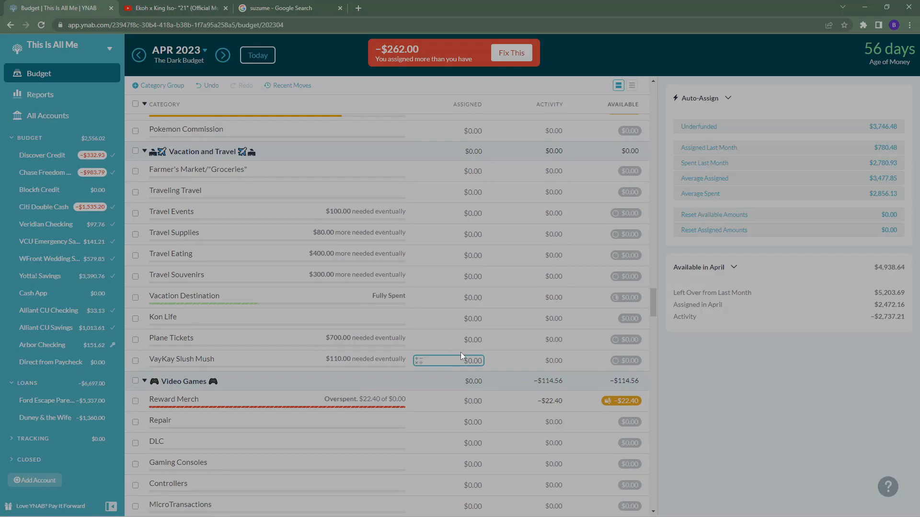
scroll(462, 363, up, 1)
scroll(462, 363, down, 3)
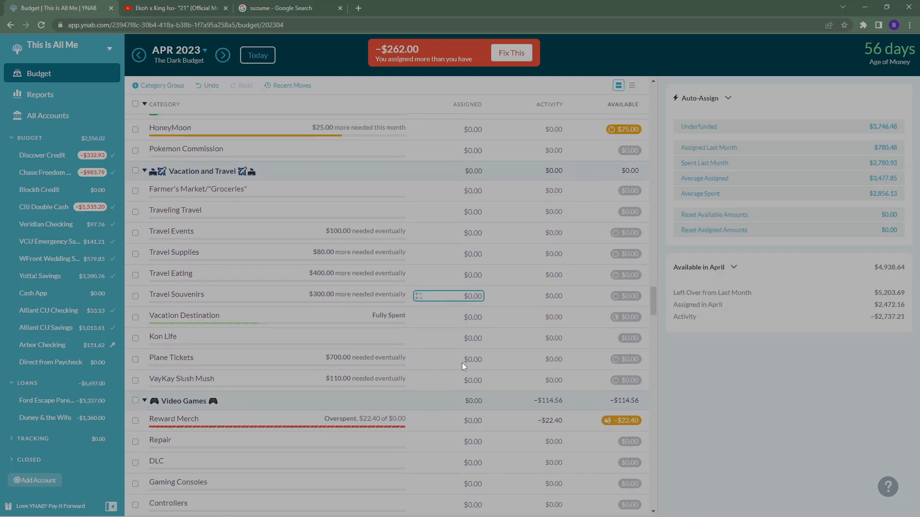
Cover the overspending in the Reward Merch category of the Video Games group by assigning $22.40
click(475, 322)
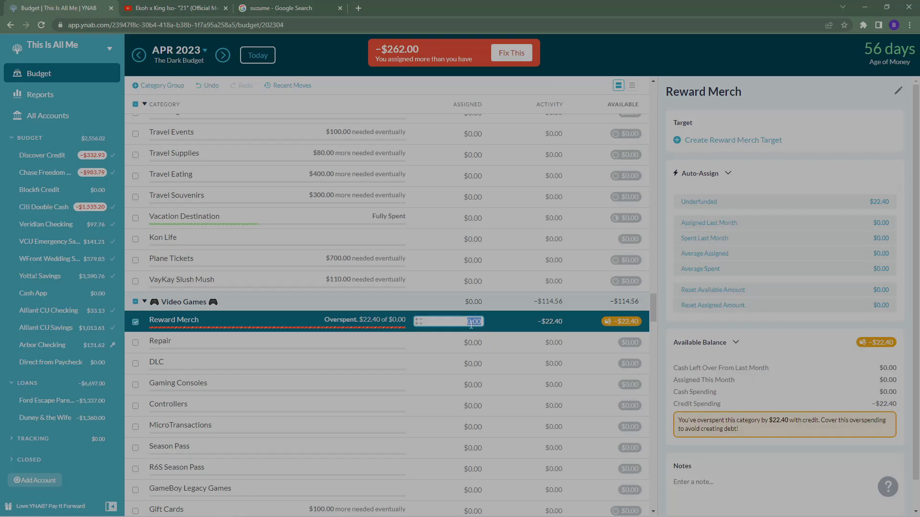
click(136, 323)
mouse_move(223, 306)
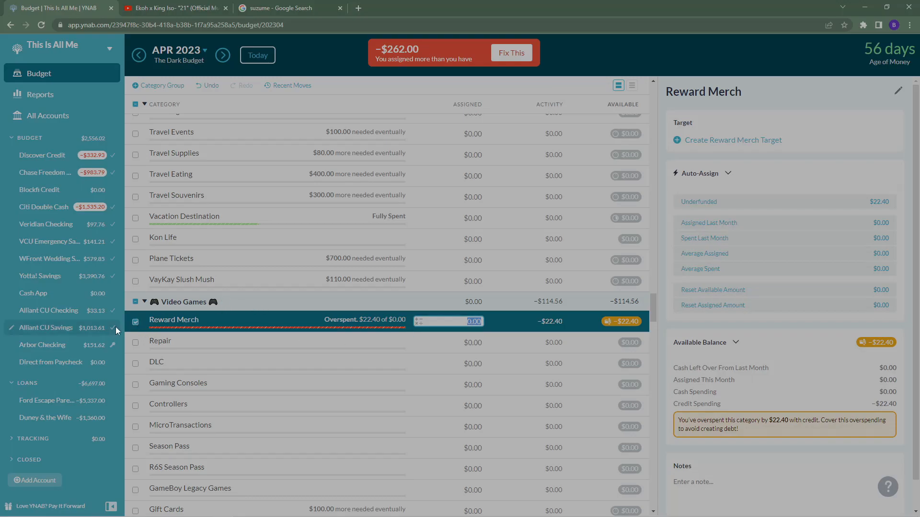
scroll(218, 357, down, 2)
scroll(220, 358, up, 2)
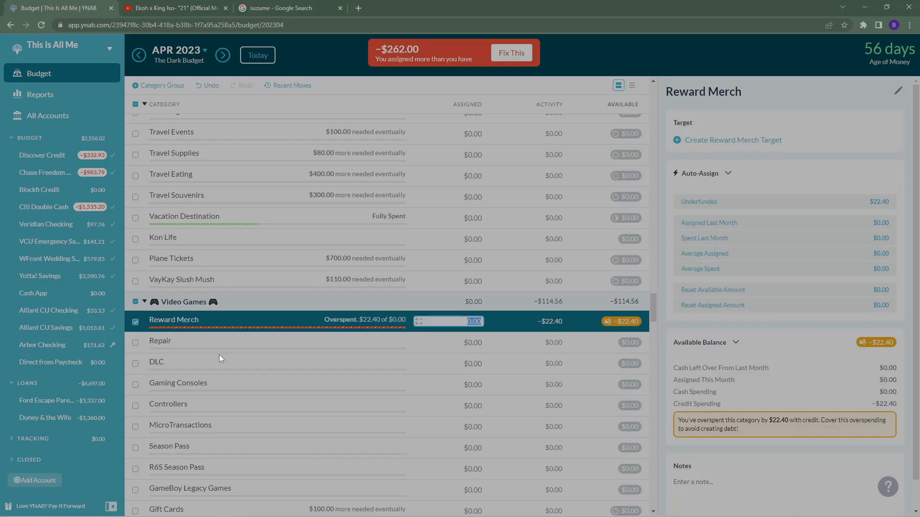
text(22.4)
key(Return)
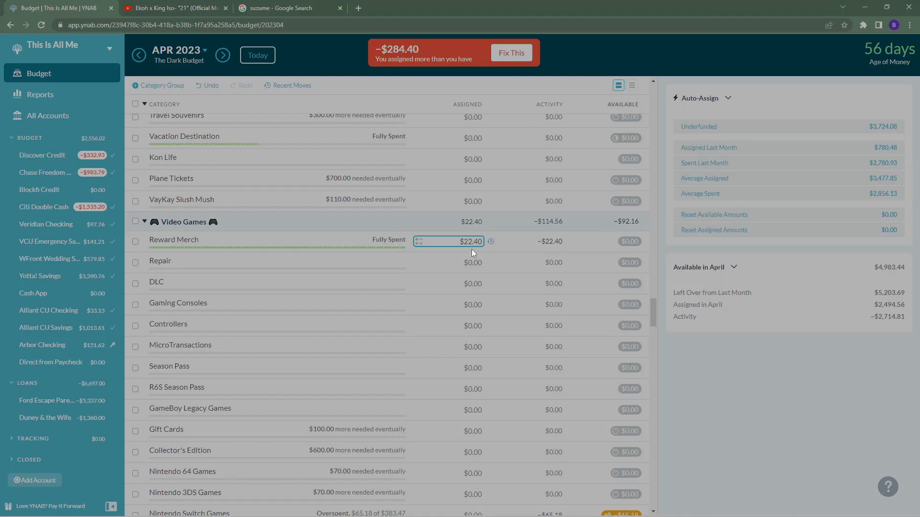
Assign $65.18 to the overspent Nintendo Switch Games category in the Video Games group
scroll(499, 308, down, 2)
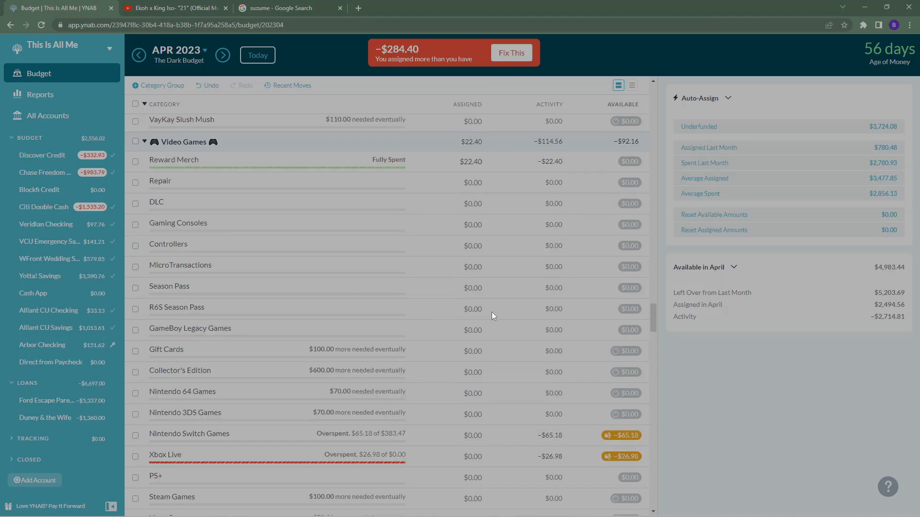
click(464, 434)
click(469, 436)
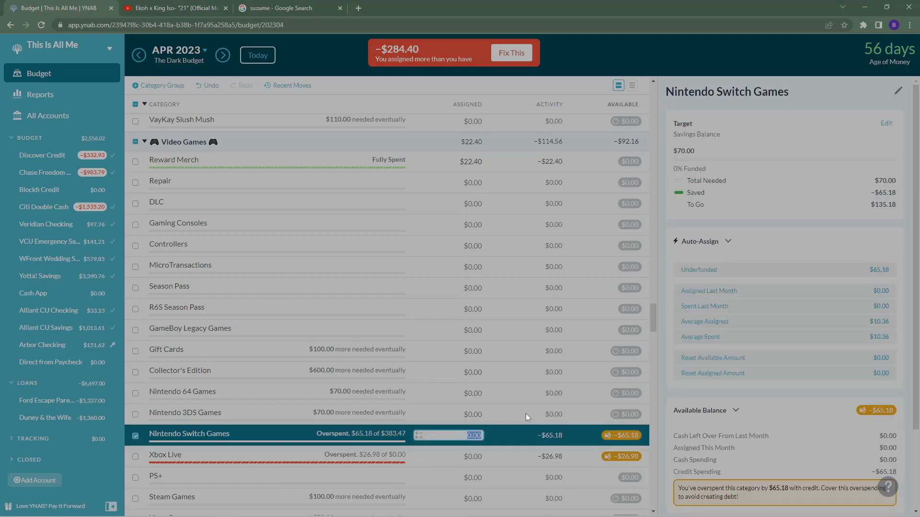
scroll(526, 413, down, 2)
text(65.18)
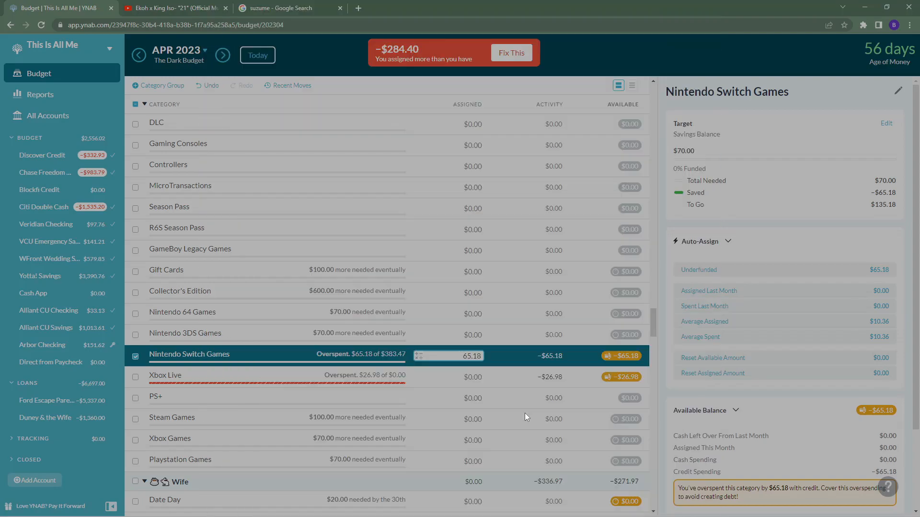
key(Return)
Assign $26.98 to the overspent Xbox Live category in the Video Games group and deselect it
click(483, 377)
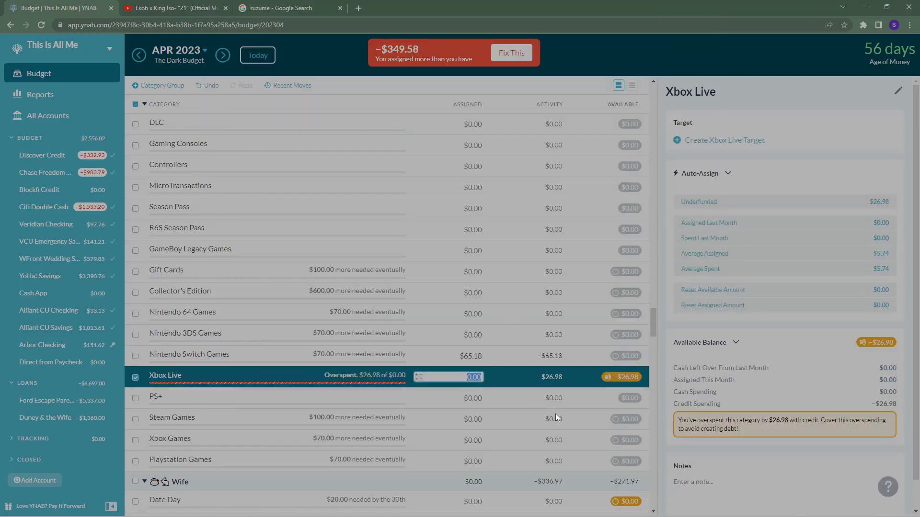
scroll(443, 397, down, 2)
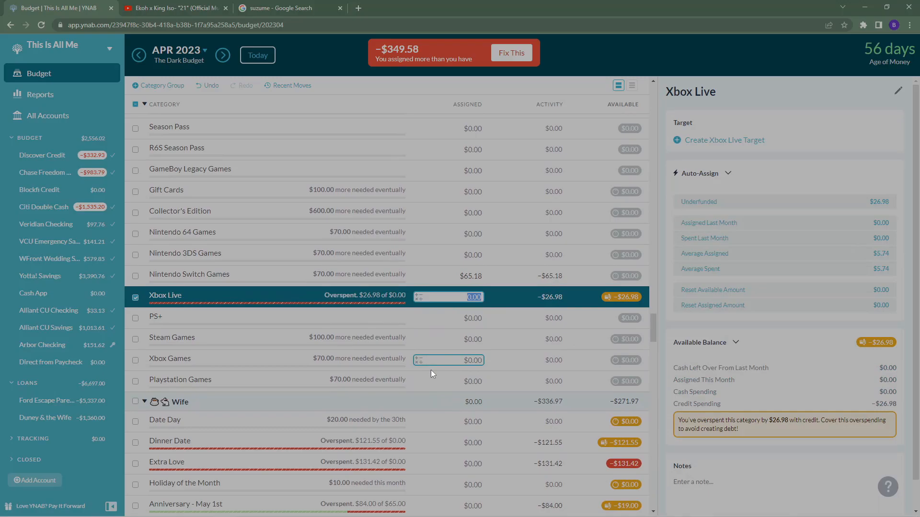
text(26.98)
key(Return)
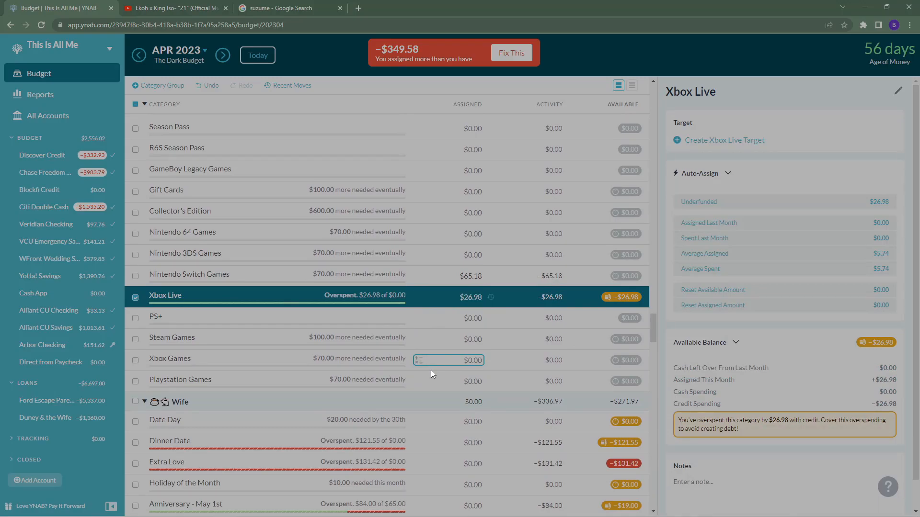
click(135, 297)
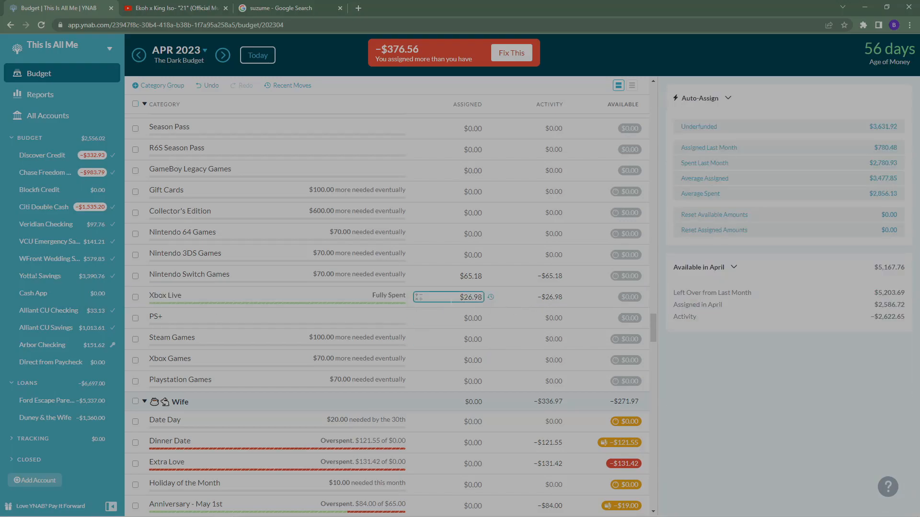
Cover the overspending in the Dinner Date category of the Wife group by assigning $121.55
scroll(477, 306, down, 2)
scroll(466, 303, down, 2)
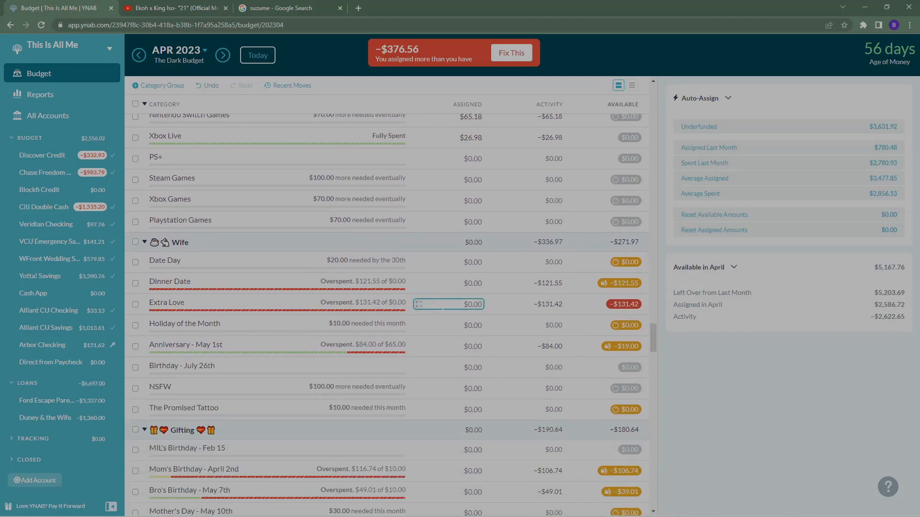
scroll(446, 306, up, 2)
scroll(447, 324, down, 2)
click(465, 283)
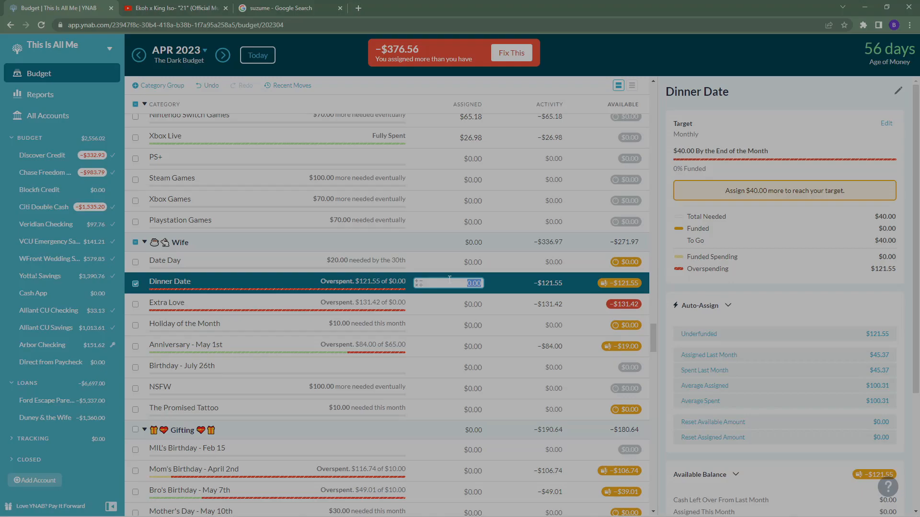
text(121.55)
key(Return)
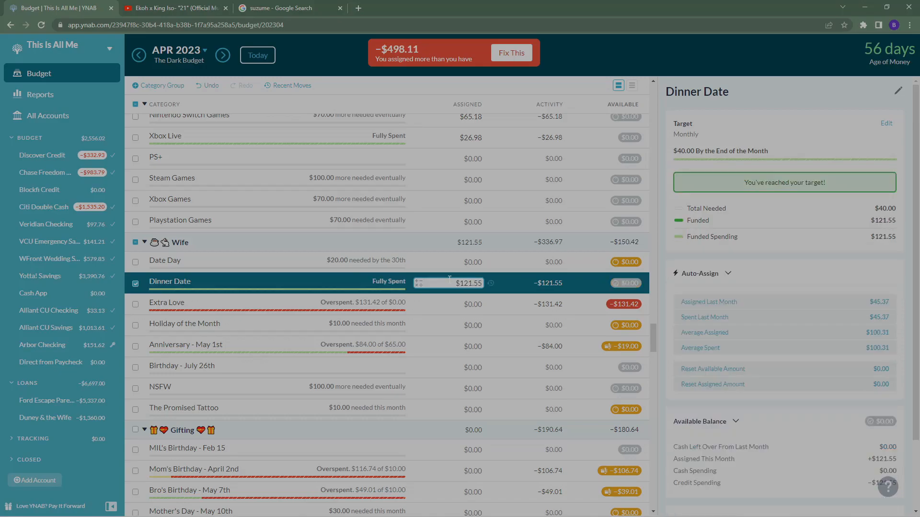
Open Extra Love's assigned amount, look over the gen 5 sitting cuties pictures in Google Images, and return to the YNAB budget
click(464, 305)
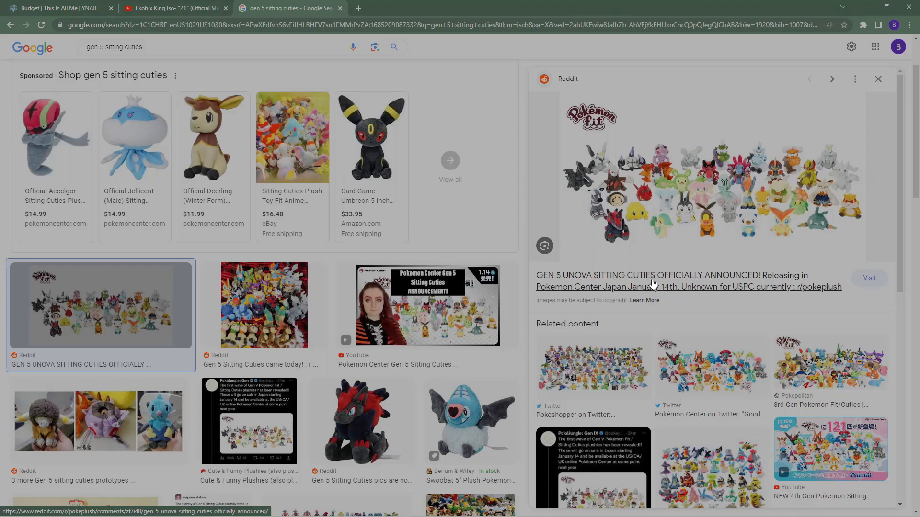
click(613, 368)
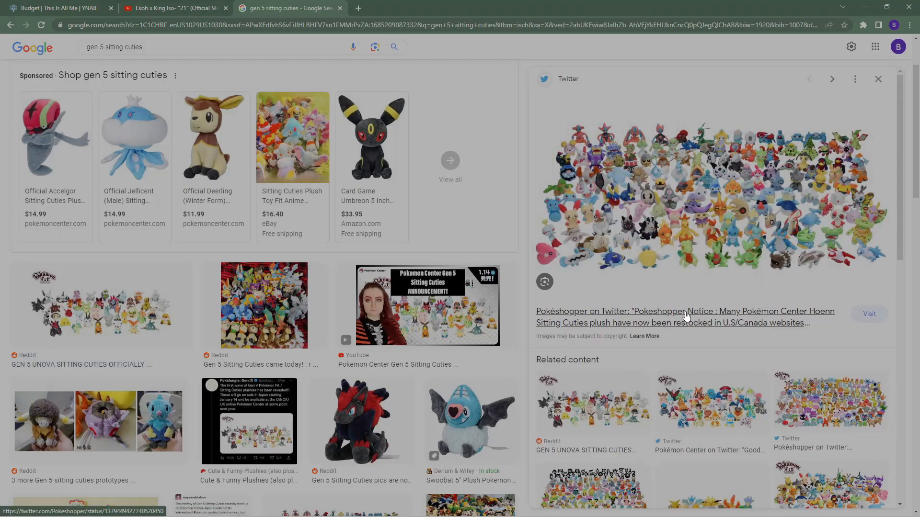
key(alt+Left)
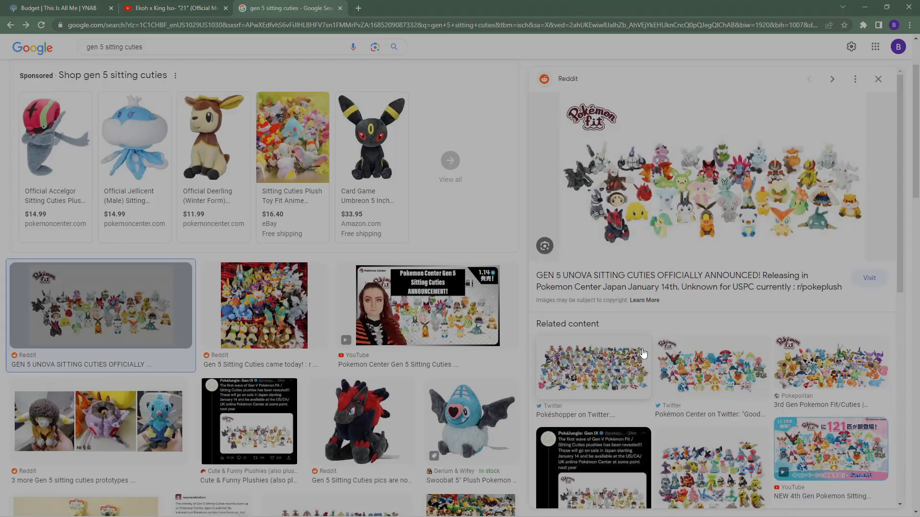
scroll(722, 212, down, 1)
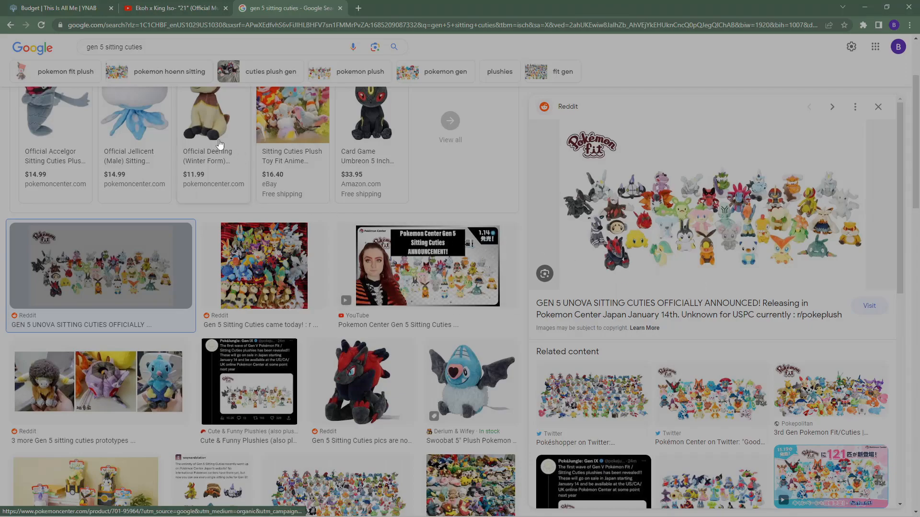
key(ctrl+1)
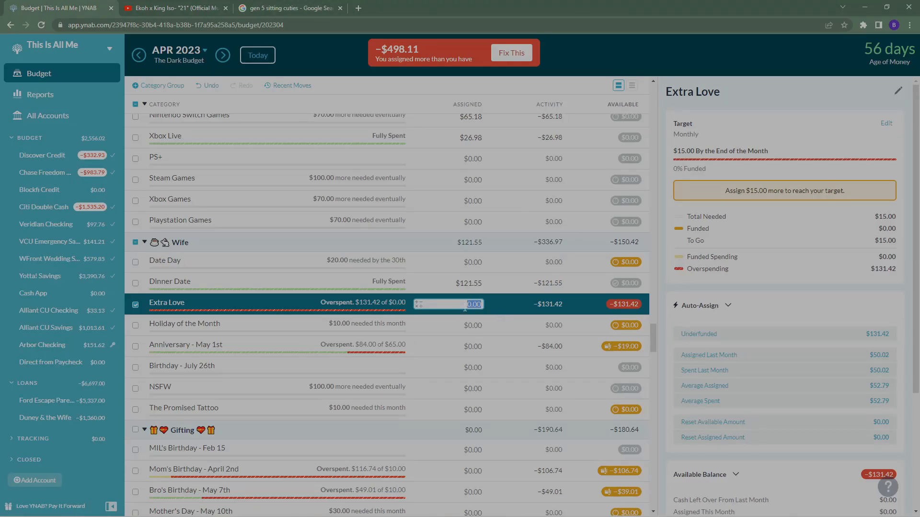
Assign $131.42 to Extra Love and $19.00 to the Anniversary category in the Wife group, leaving no category selected
text(131.42)
key(Return)
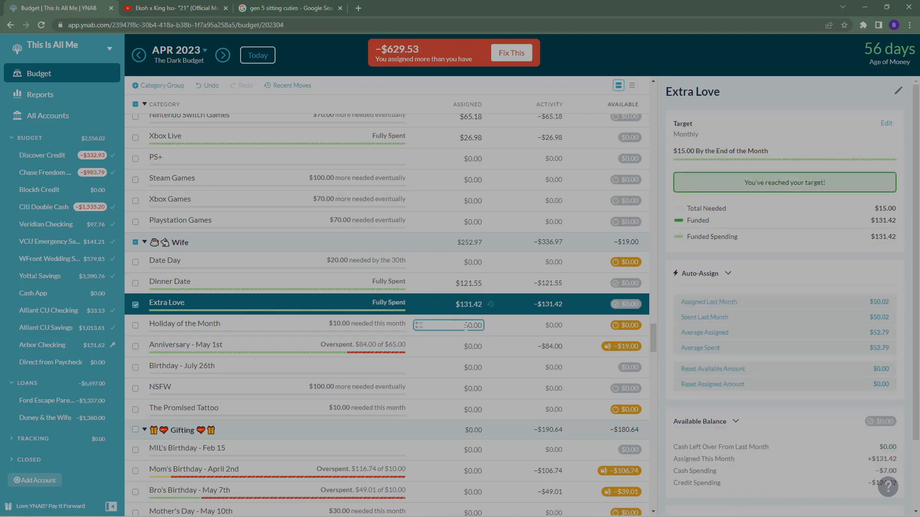
click(464, 346)
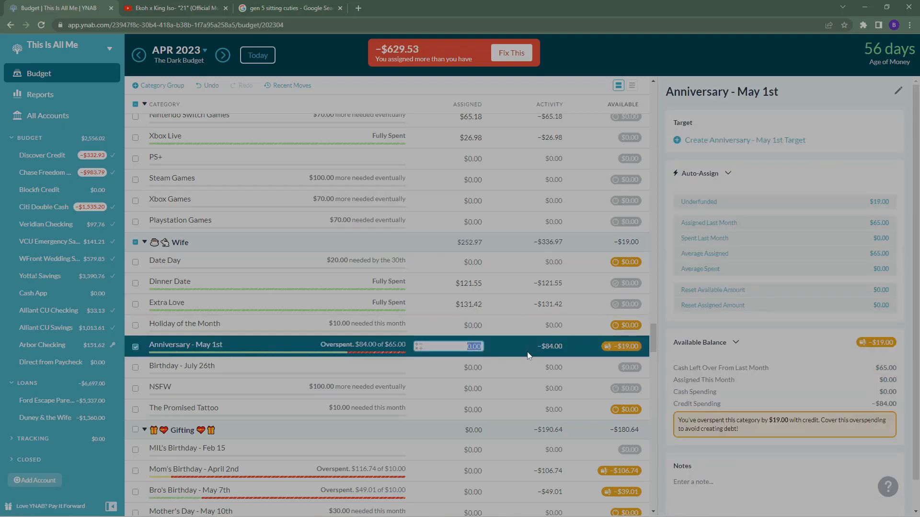
text(19)
key(Return)
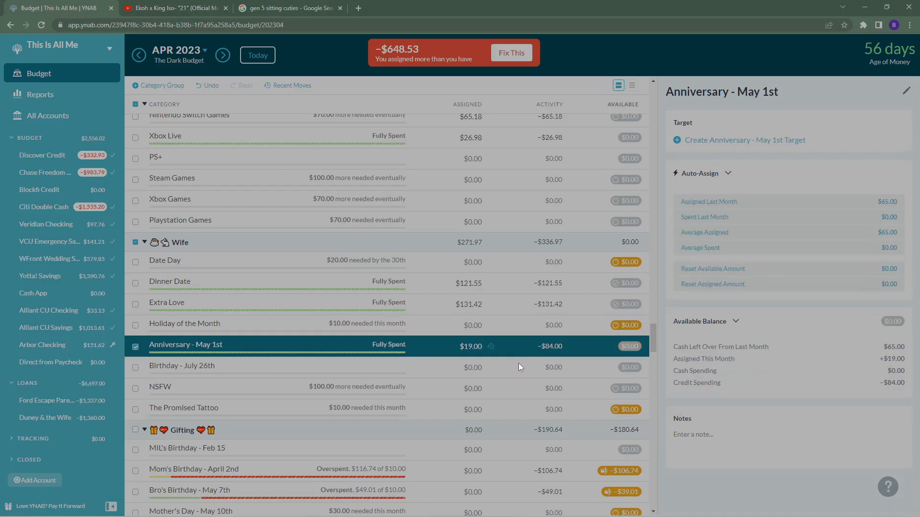
click(135, 347)
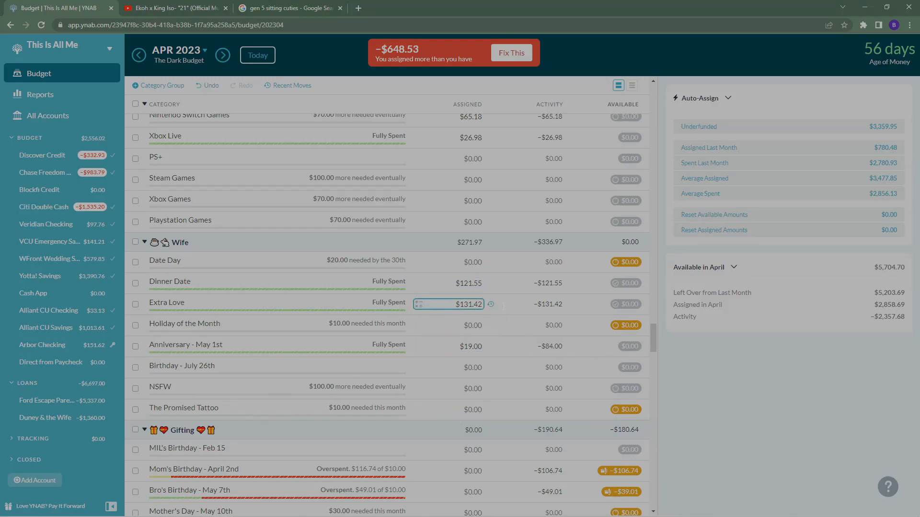
Assign $106.74 to the overspent Mom's Birthday category in the Gifting group and deselect it
scroll(532, 460, down, 3)
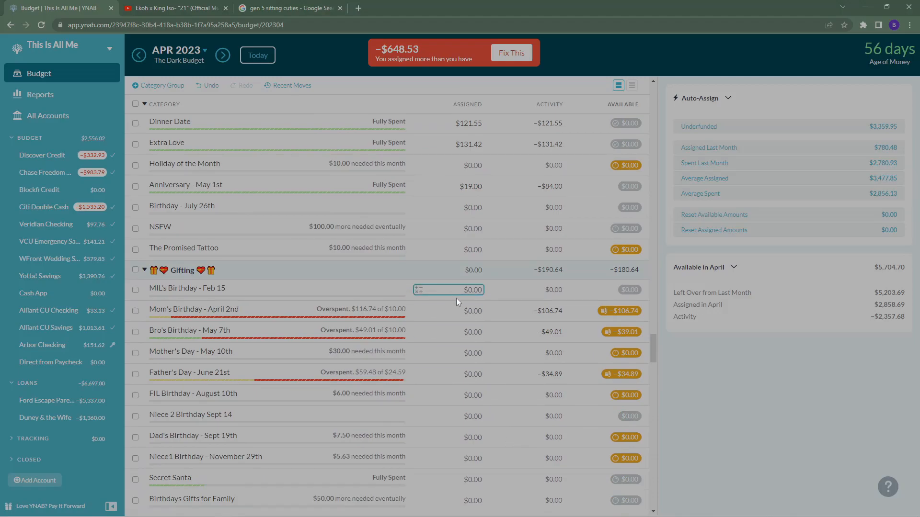
click(469, 307)
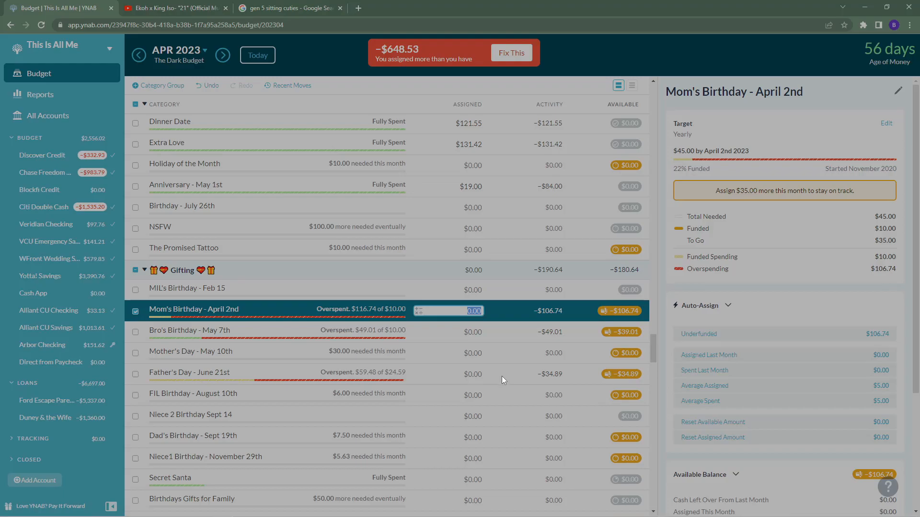
text(103.)
key(BackSpace)
key(BackSpace)
text(6.74)
key(Return)
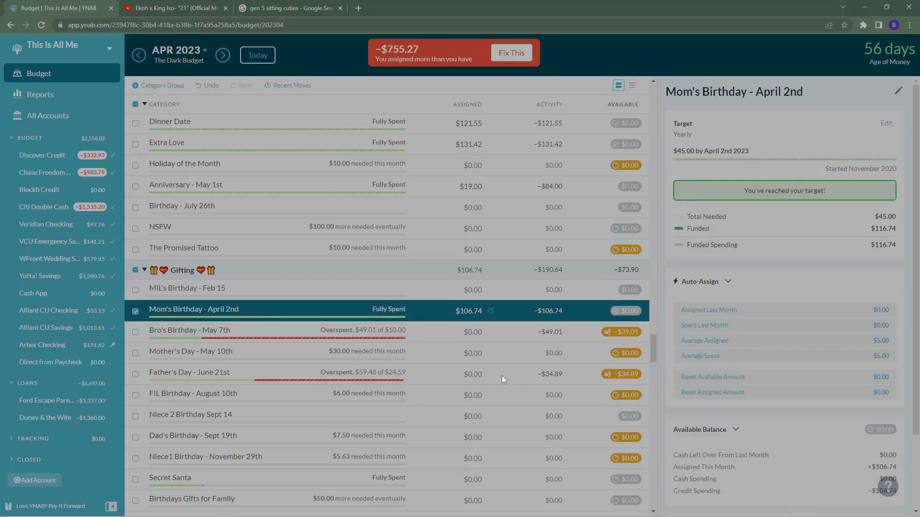
click(450, 310)
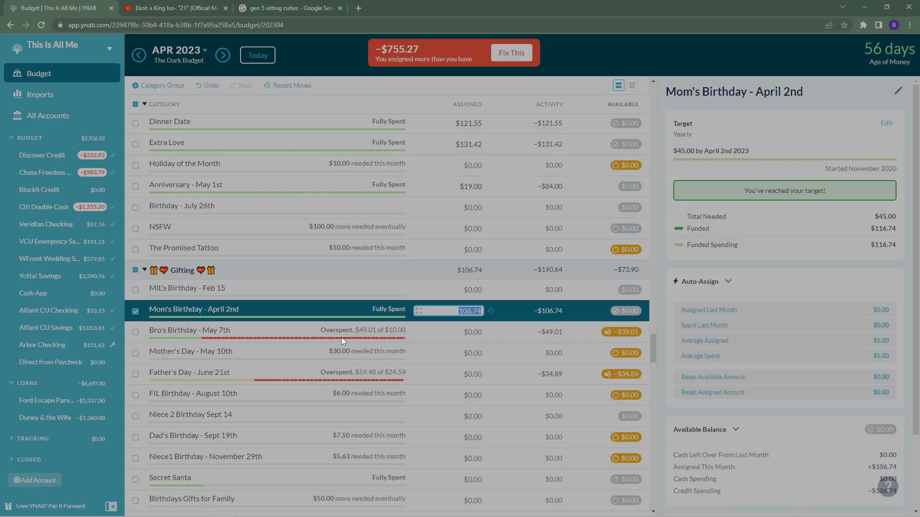
click(137, 311)
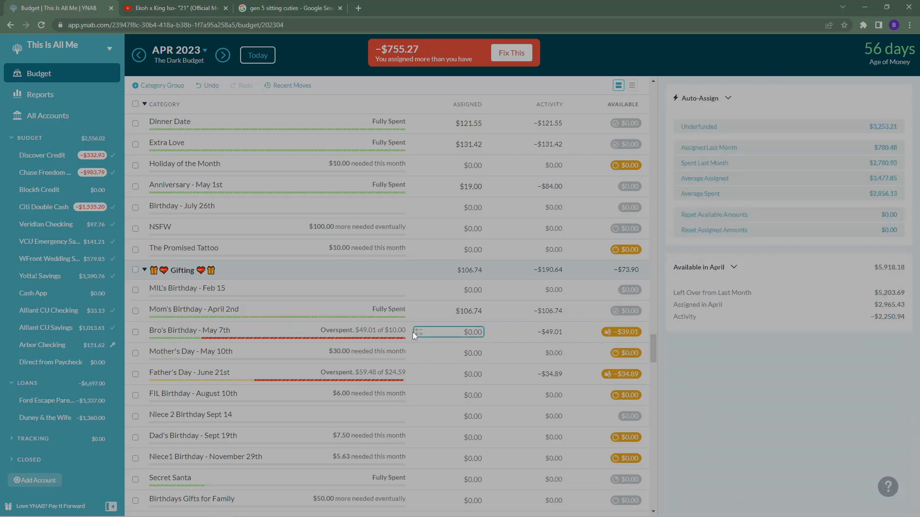
Assign $39.01 to the overspent Bro's Birthday category in the Gifting group and leave it deselected
click(455, 333)
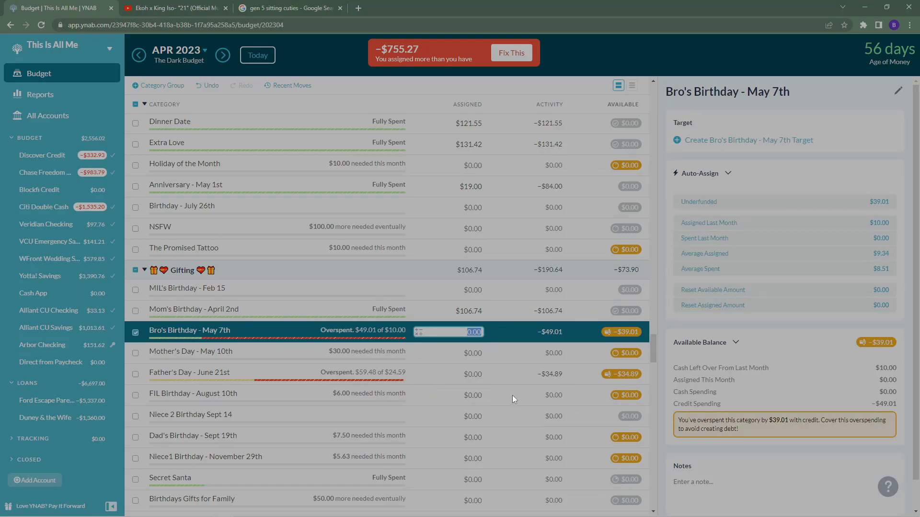
text(+39.01)
key(Return)
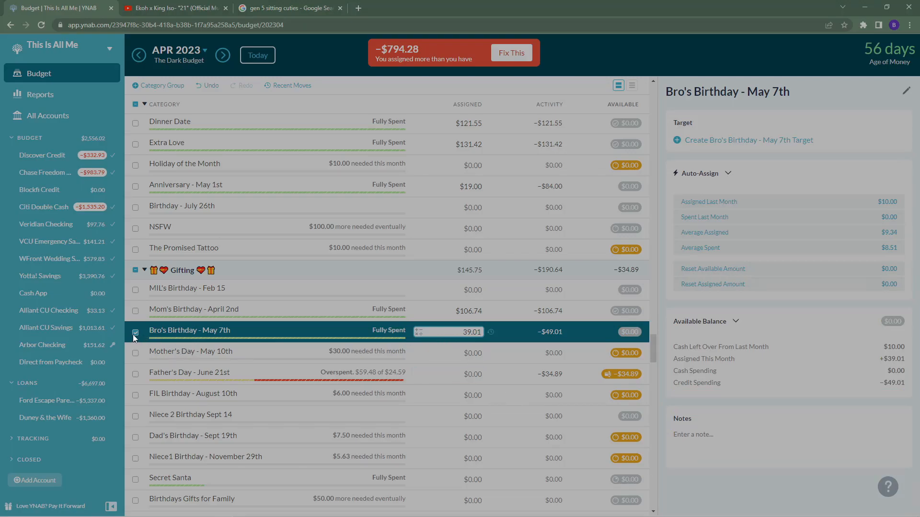
click(134, 334)
click(135, 333)
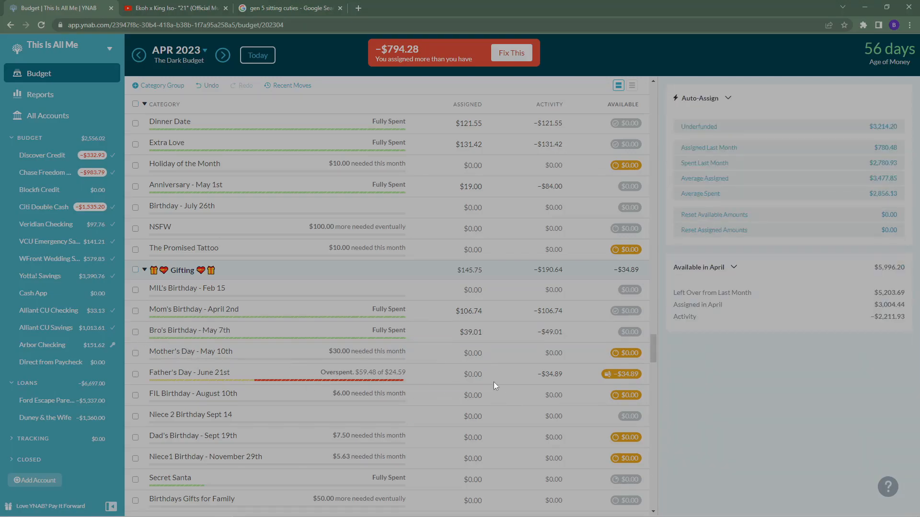
Cover the overspending in the Father's Day category of the Gifting group by assigning $34.89
click(458, 373)
click(448, 374)
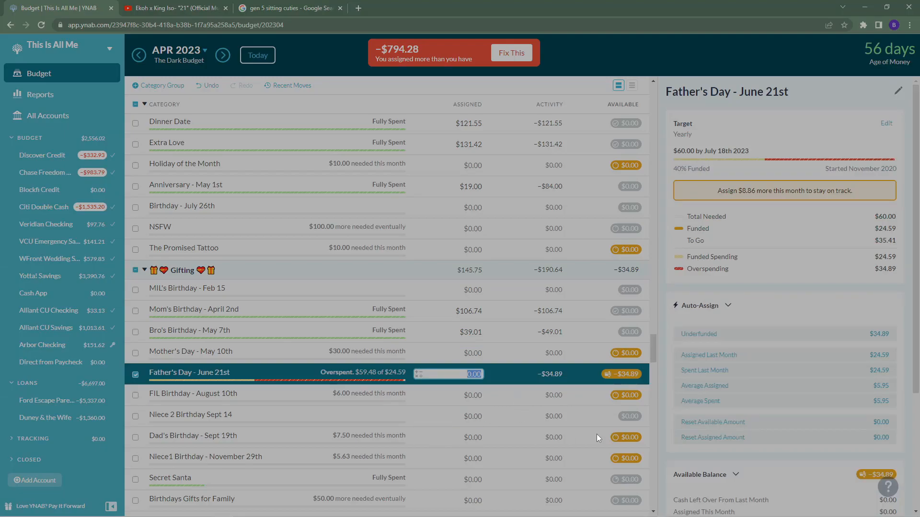
text(+34.89)
key(Return)
Assign $51.73 to [SML] Book Of Boba Tea Tins and $21.51 to Small Destiny Heart Pin in the Wish Farm group
scroll(507, 382, down, 3)
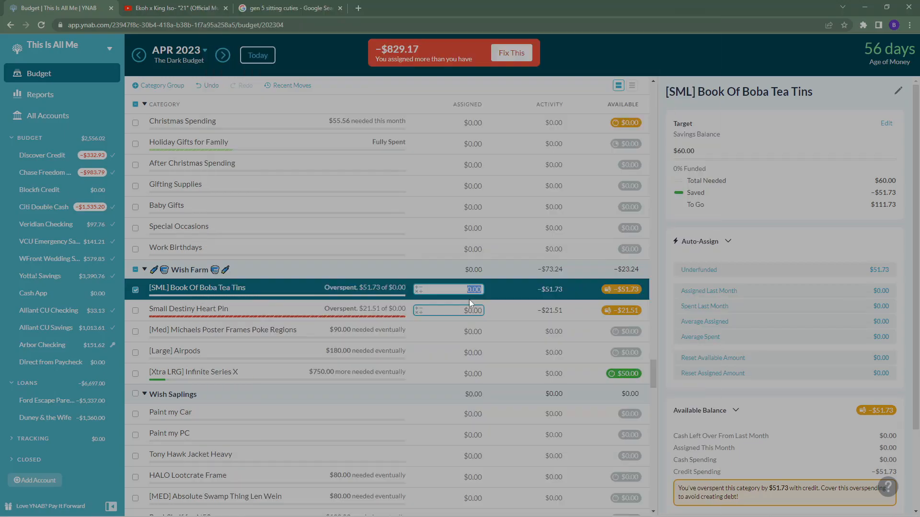
text(51.73)
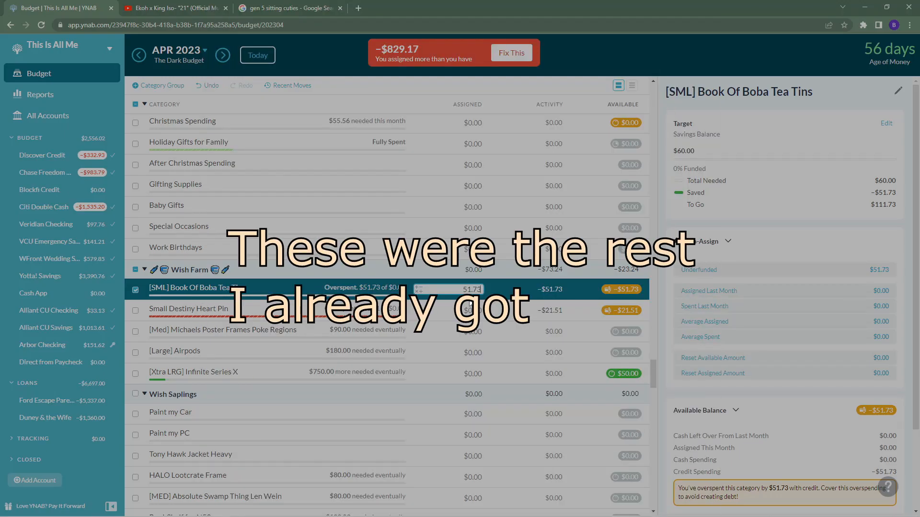
key(Return)
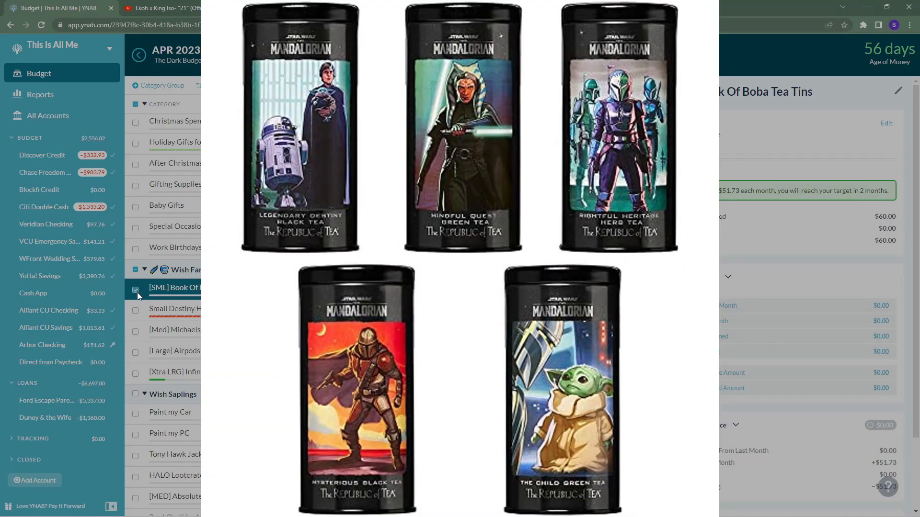
click(137, 292)
click(541, 316)
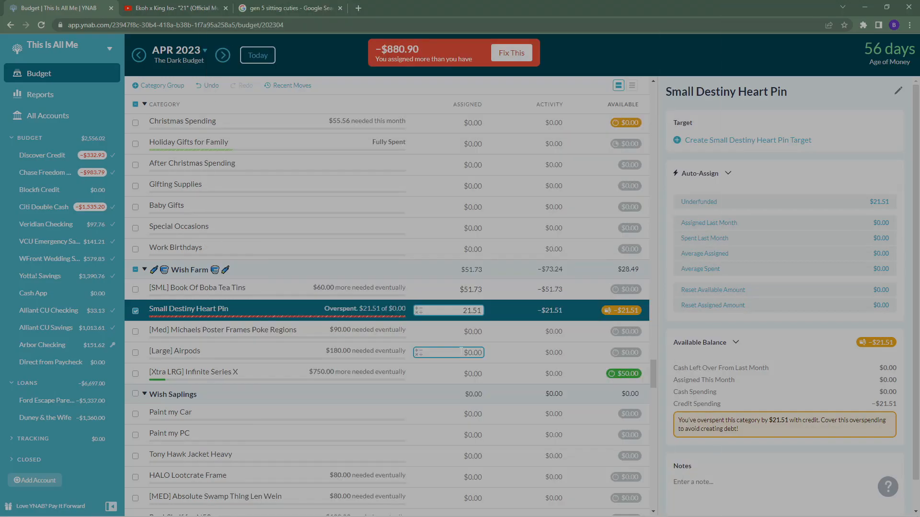
key(Return)
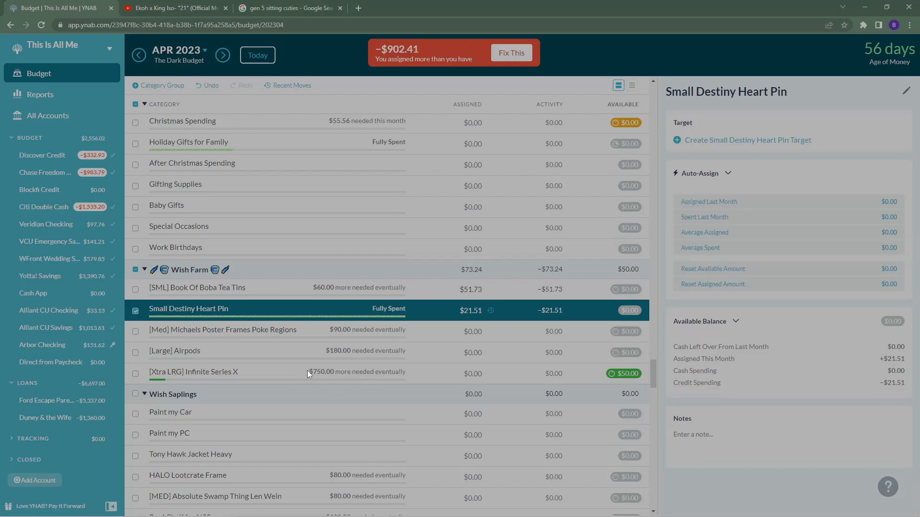
click(406, 371)
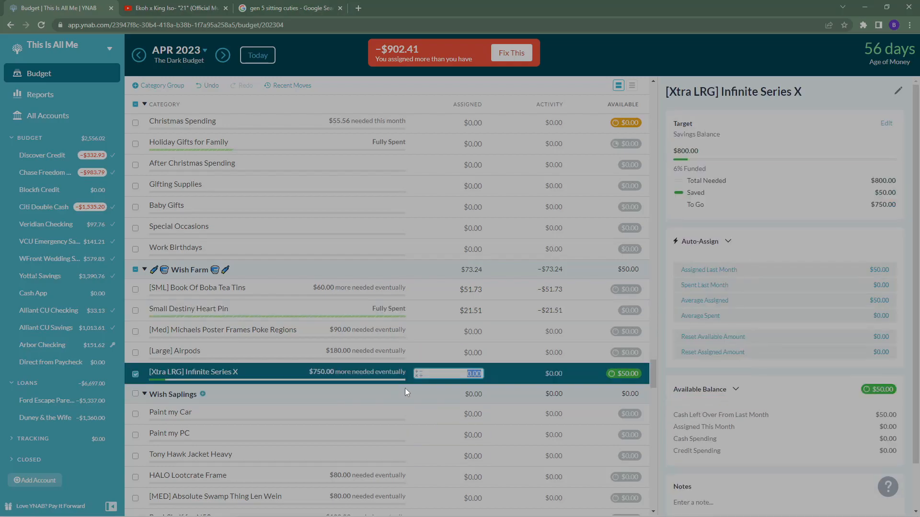
scroll(404, 389, down, 14)
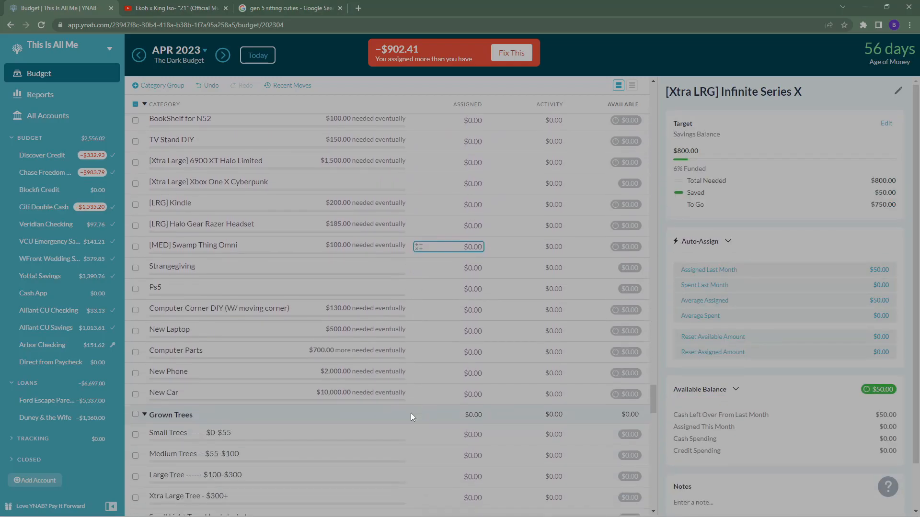
scroll(413, 413, down, 7)
scroll(413, 412, up, 7)
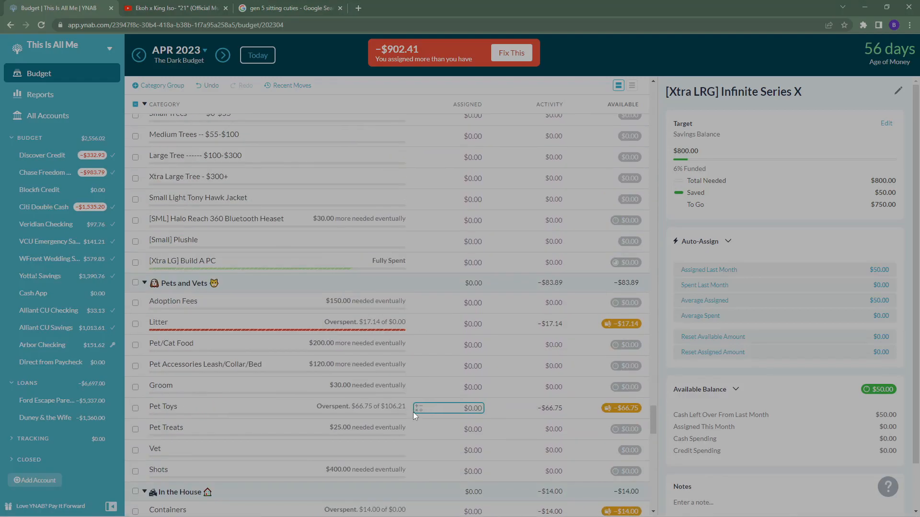
scroll(413, 412, up, 14)
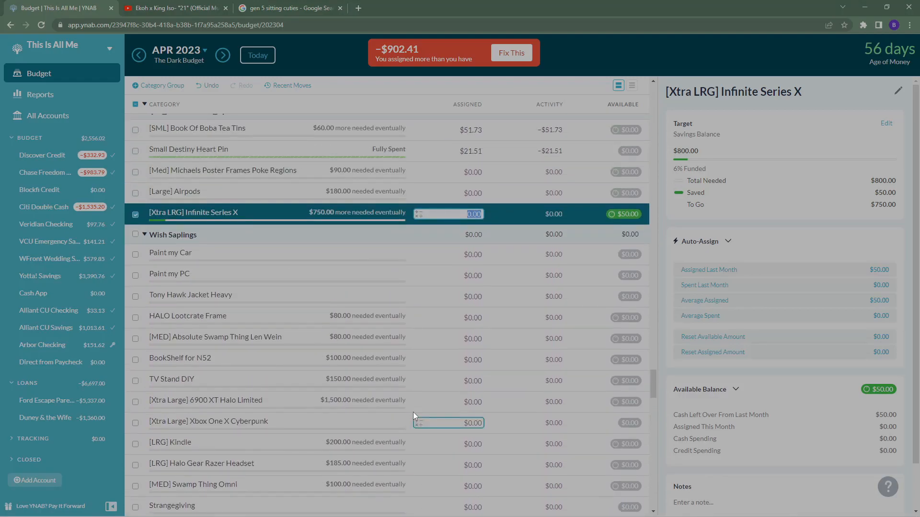
scroll(415, 414, up, 2)
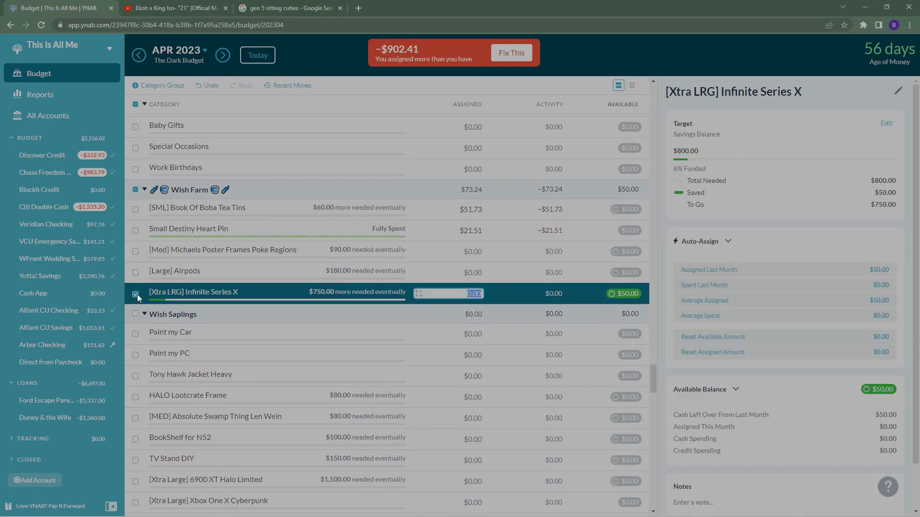
click(136, 294)
Assign $17.14 to Litter and $66.75 to Pet Toys in the Pets and Vets group, leaving no category selected
scroll(405, 375, down, 10)
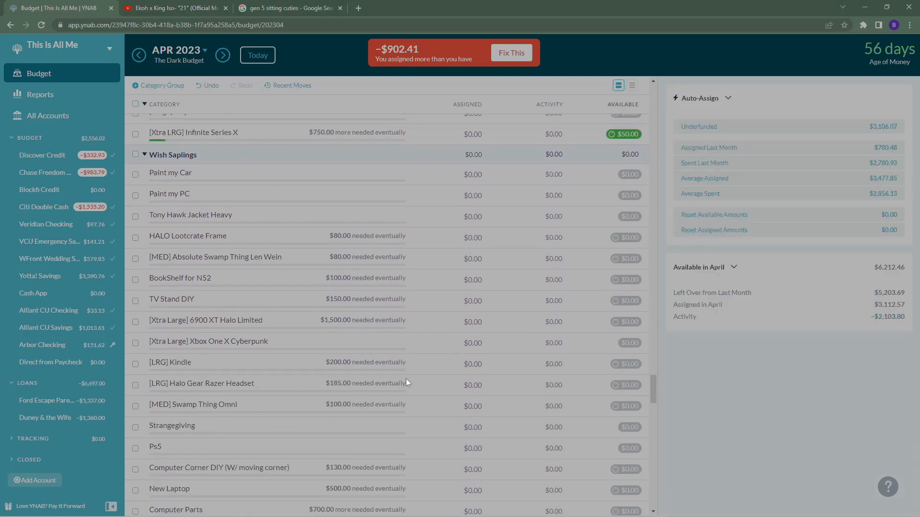
scroll(407, 383, down, 4)
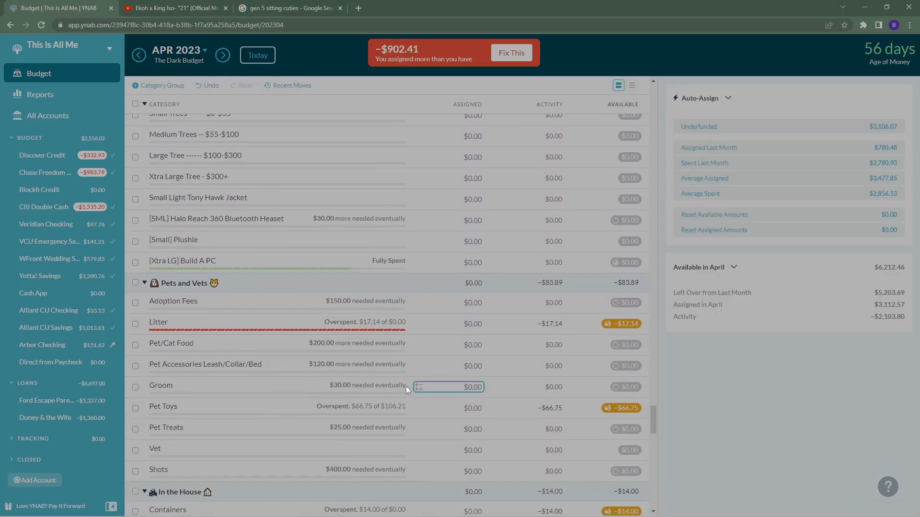
click(450, 328)
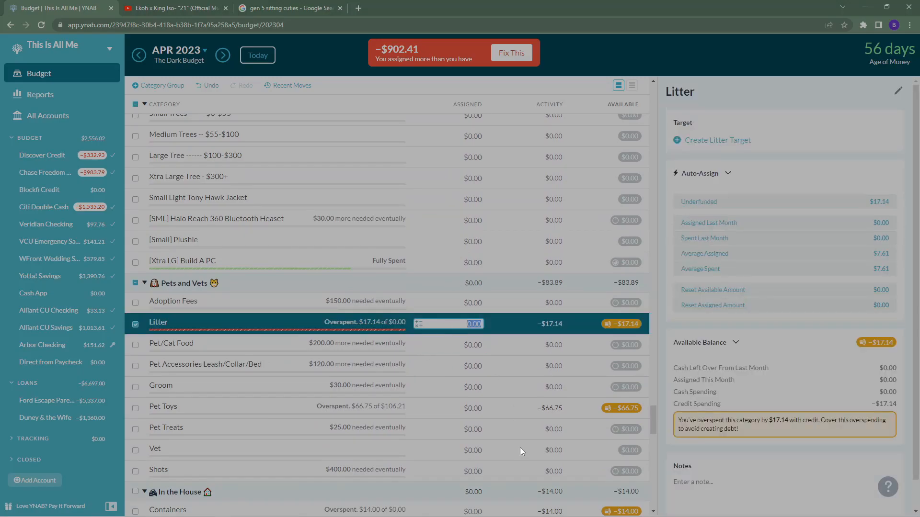
text(17.14)
key(Return)
click(474, 409)
text(66.75)
key(Return)
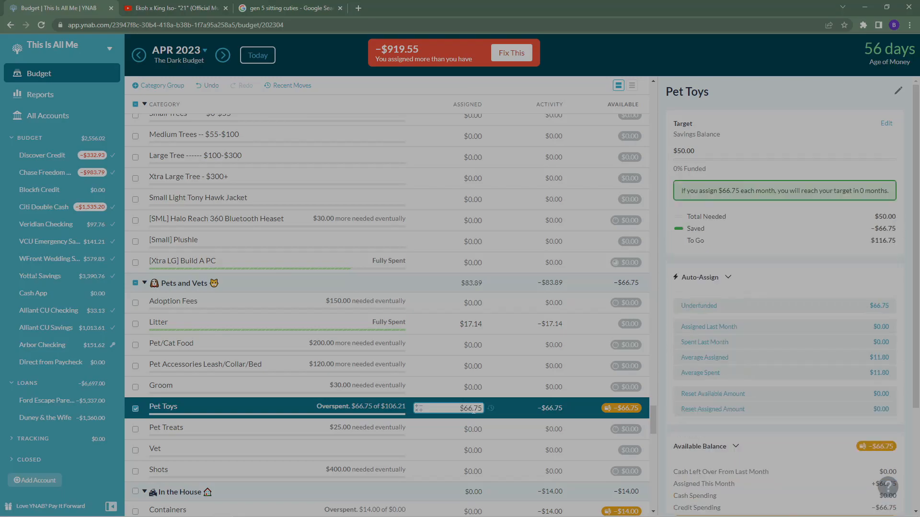
click(146, 406)
Assign $14.00 to the overspent Containers category in the In the House group and deselect it
scroll(447, 409, down, 2)
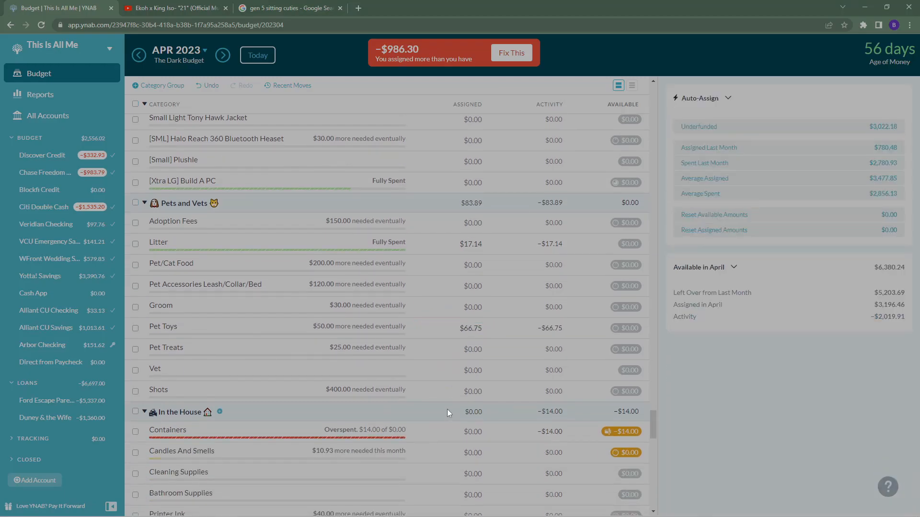
scroll(447, 409, down, 2)
click(481, 354)
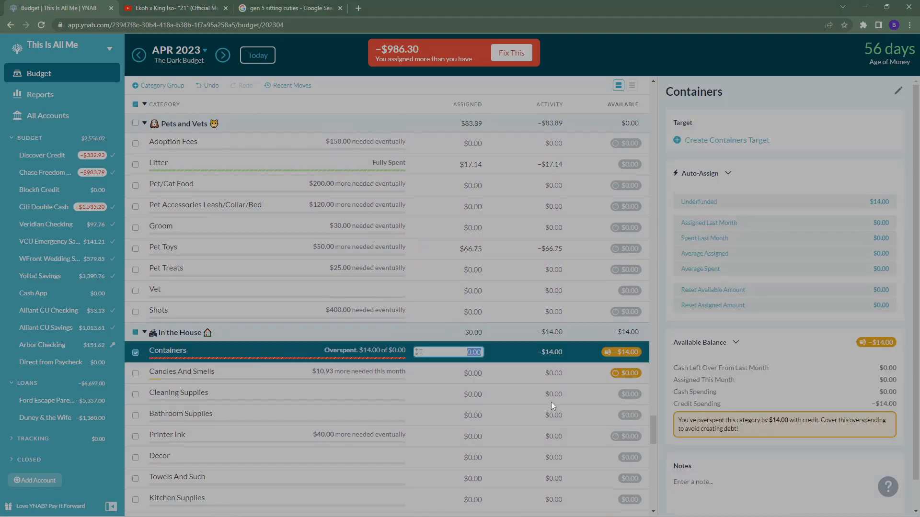
text(14)
key(Return)
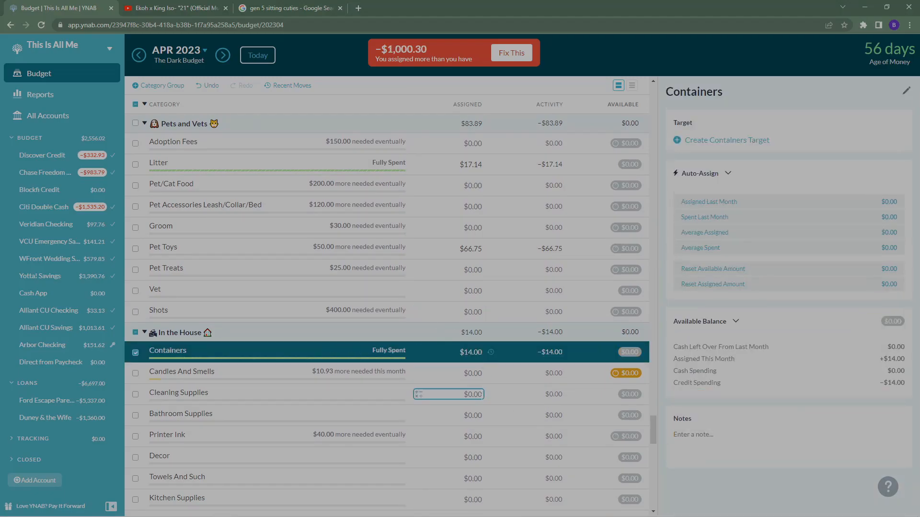
click(139, 360)
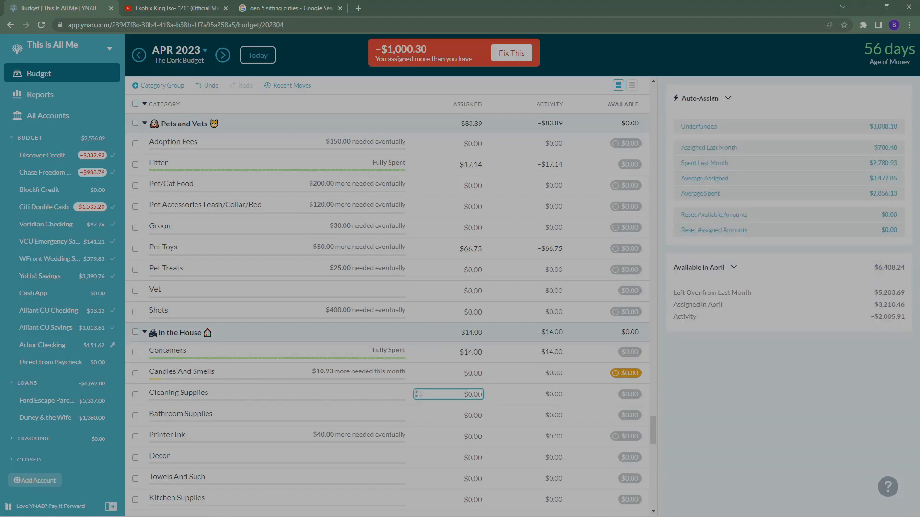
scroll(493, 396, down, 3)
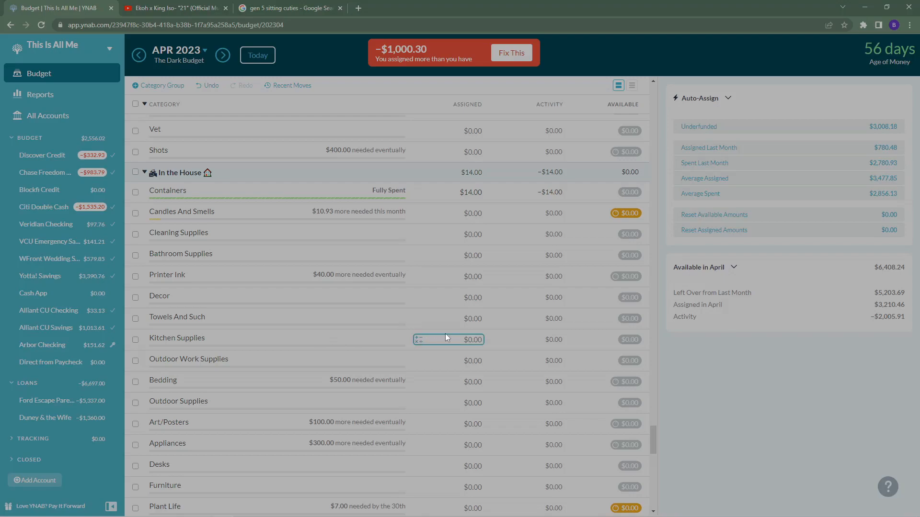
click(436, 152)
click(455, 194)
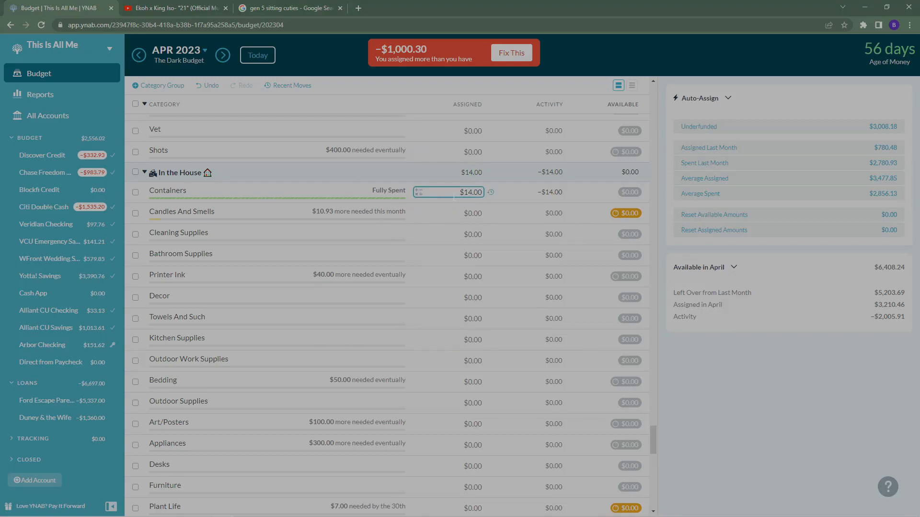
click(453, 214)
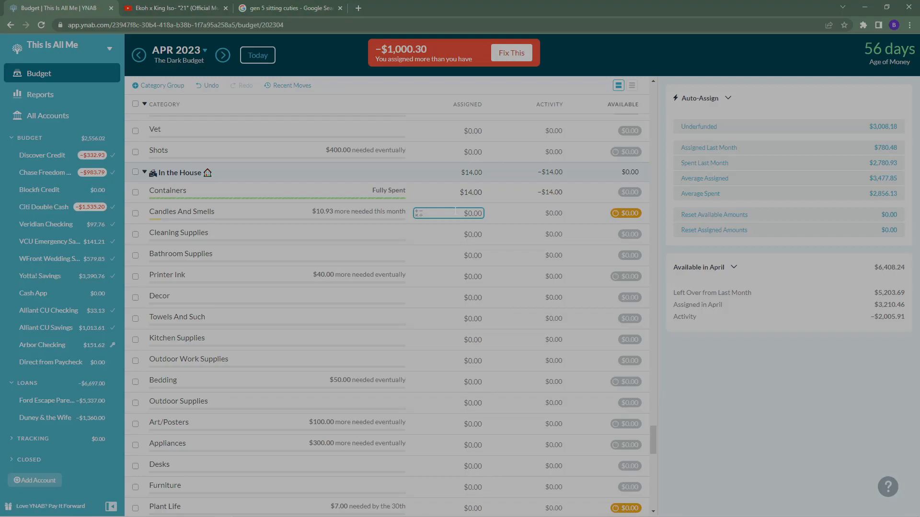
Cover the overspending in the Wife Payback category of the Misc group by assigning $15.97
scroll(447, 233, down, 5)
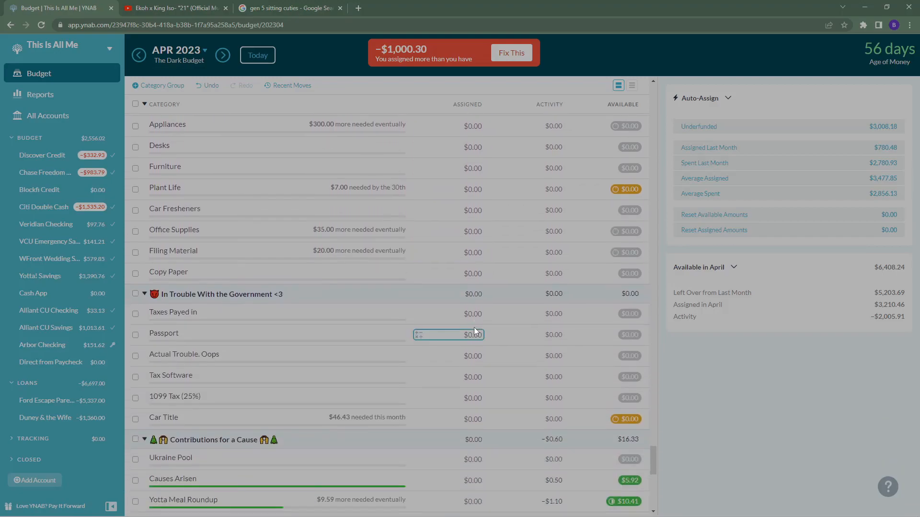
scroll(477, 327, down, 4)
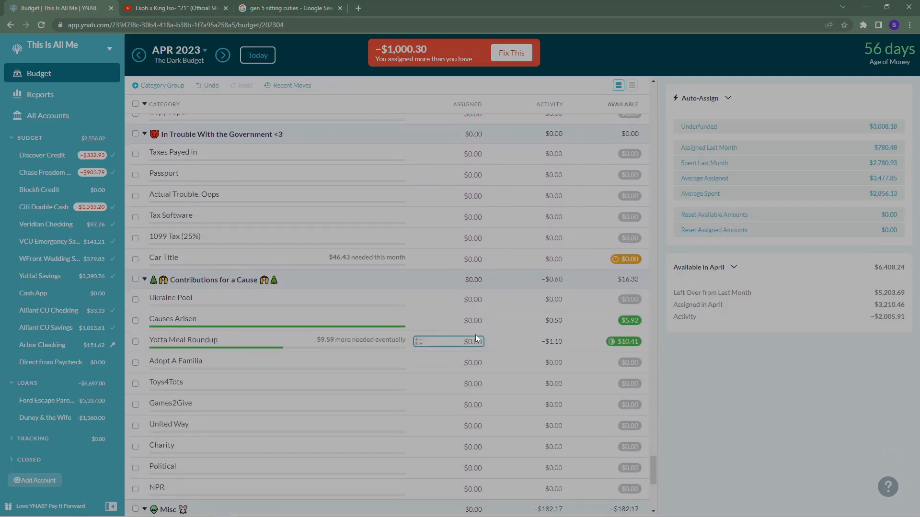
scroll(475, 335, down, 4)
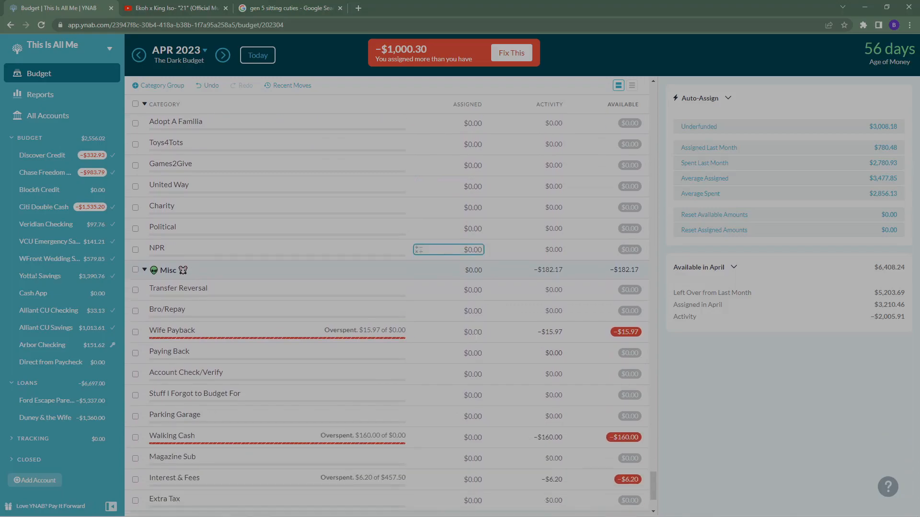
click(471, 337)
scroll(459, 355, down, 2)
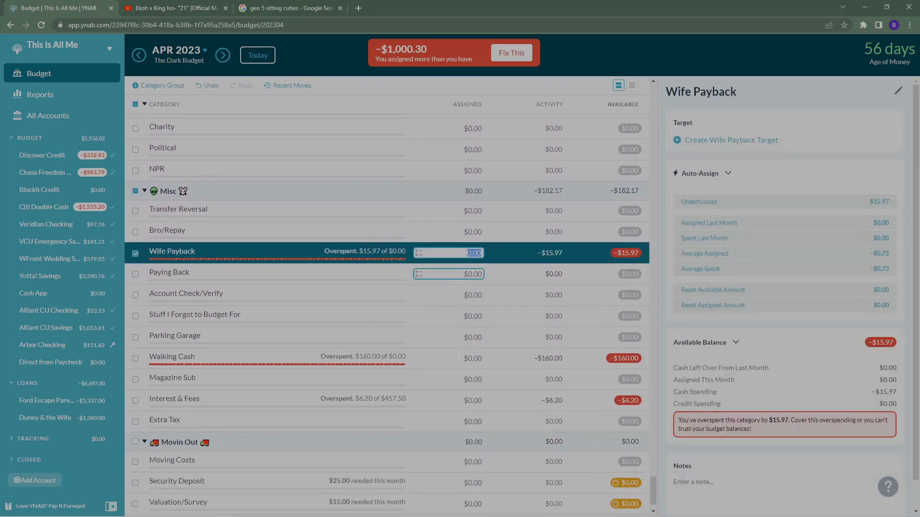
text(15.97)
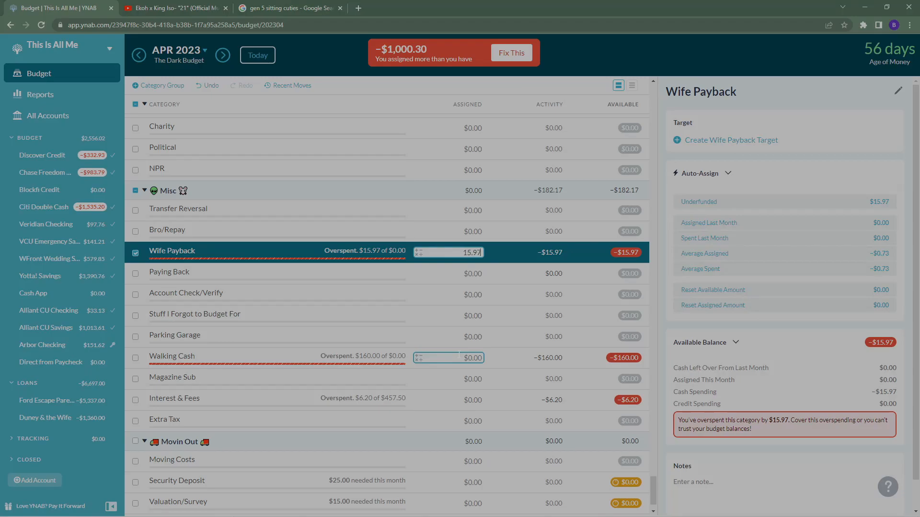
key(Return)
Assign $160.00 to Walking Cash and $6.20 to Interest & Fees in the Misc group
click(459, 355)
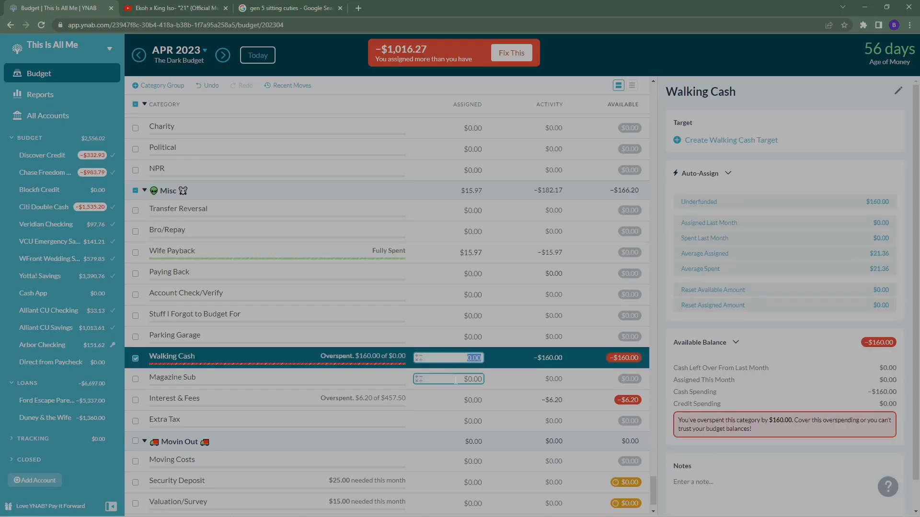
text(160)
key(Return)
click(455, 400)
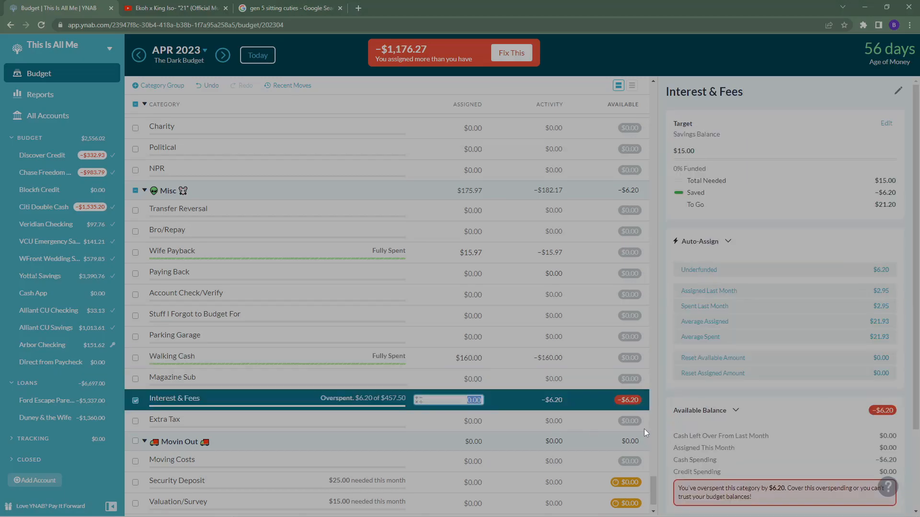
text(6.2)
key(Return)
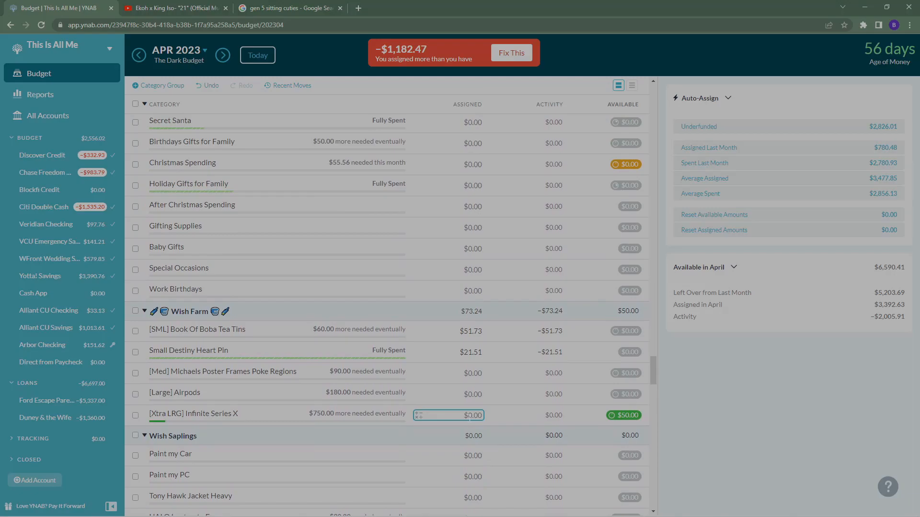
Examine Infinite Series X and the available amounts in the groups from Investing through Wish Farm for money to cover the over-assignment
click(468, 415)
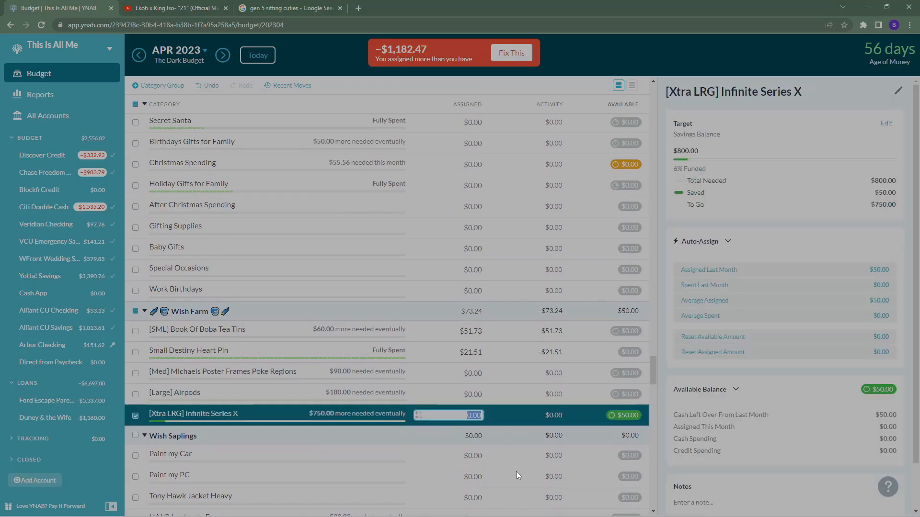
scroll(504, 481, up, 8)
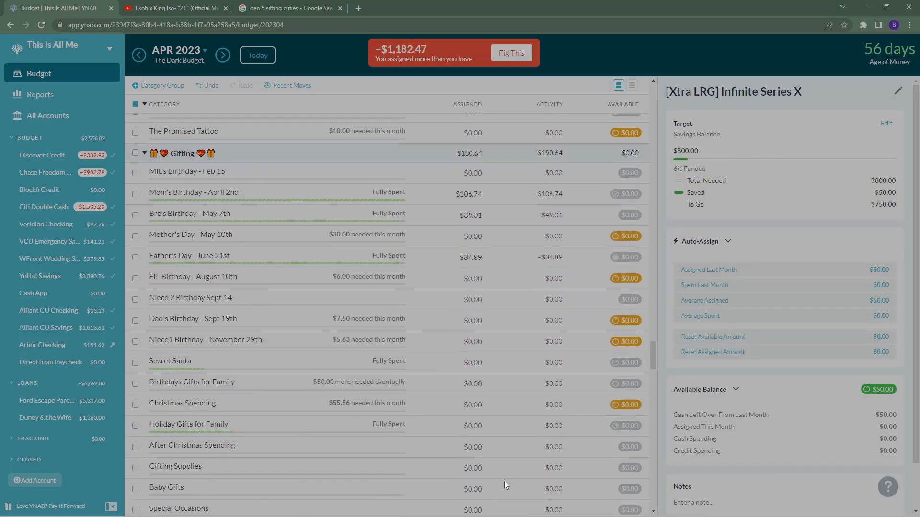
scroll(502, 484, up, 20)
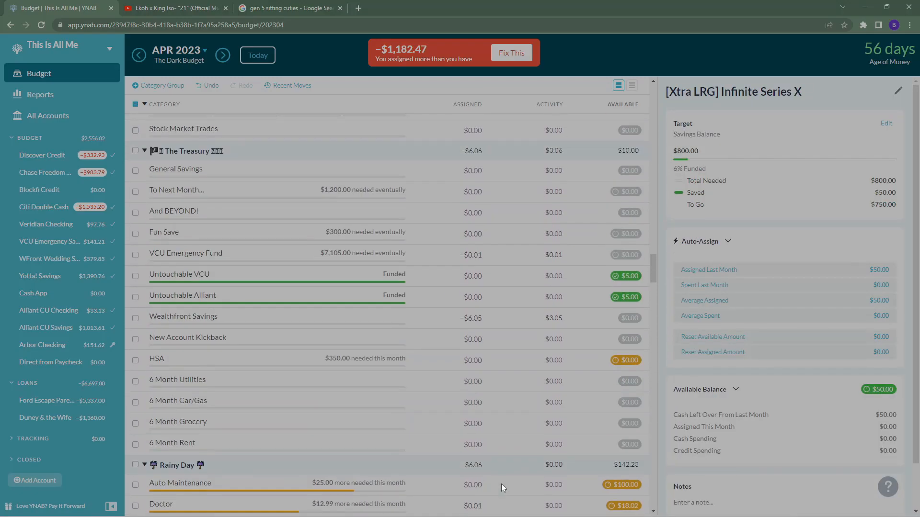
scroll(501, 484, up, 5)
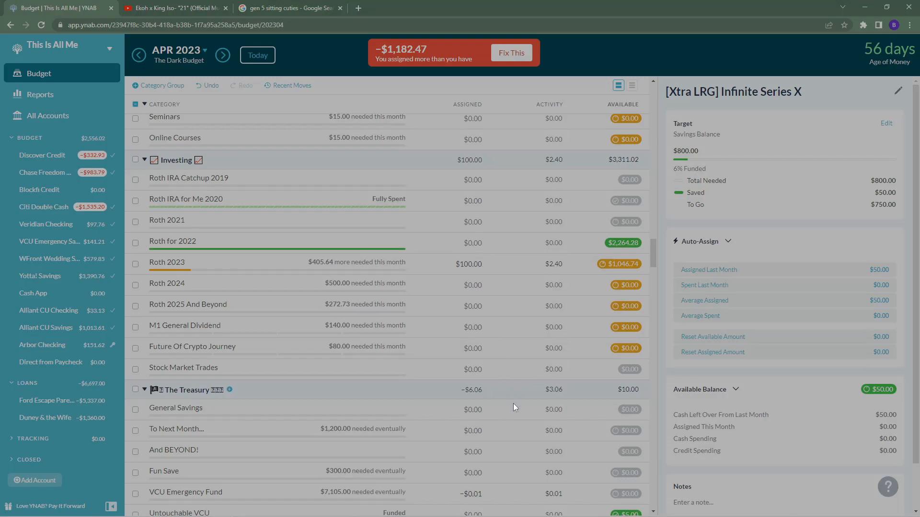
scroll(514, 401, down, 15)
scroll(507, 412, down, 7)
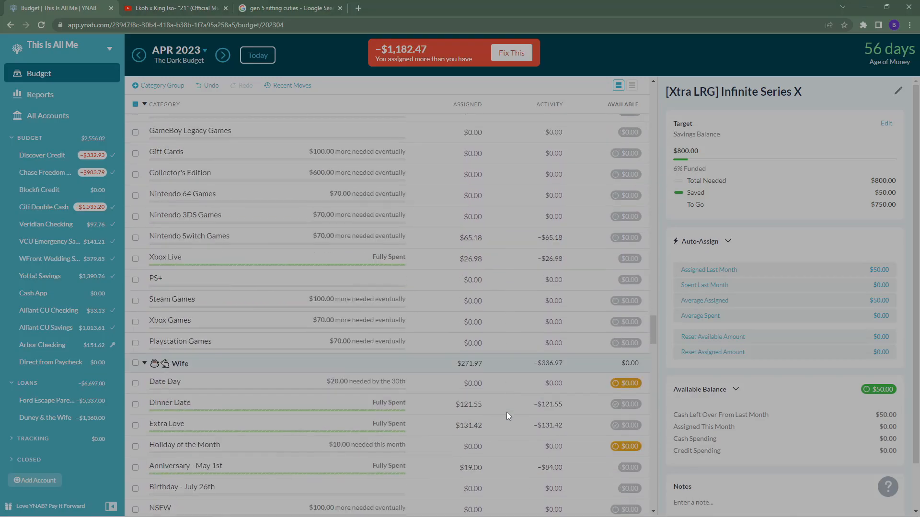
scroll(504, 410, up, 15)
scroll(502, 412, up, 3)
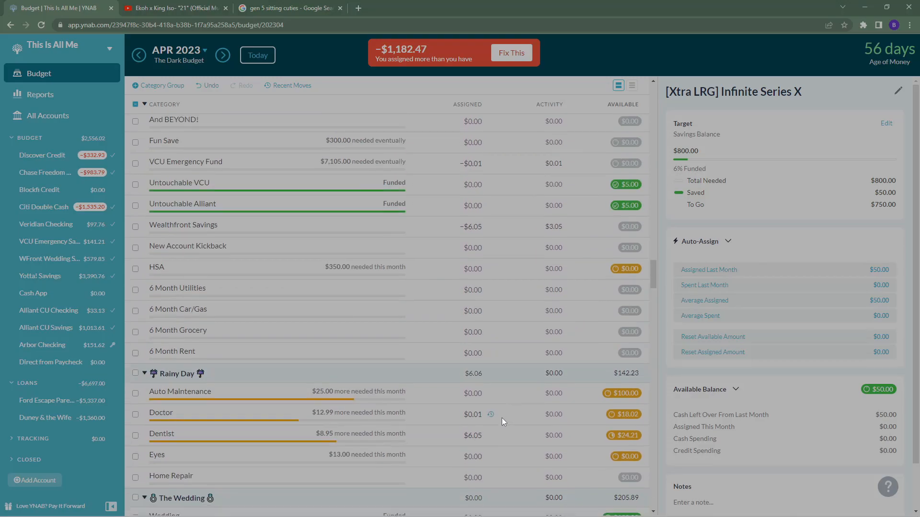
scroll(502, 418, down, 5)
scroll(499, 431, up, 3)
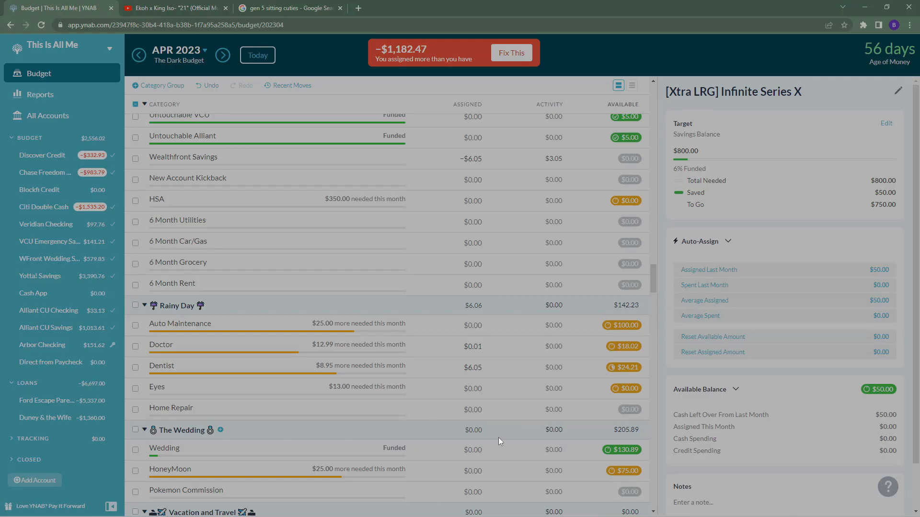
scroll(498, 438, down, 10)
scroll(499, 442, down, 7)
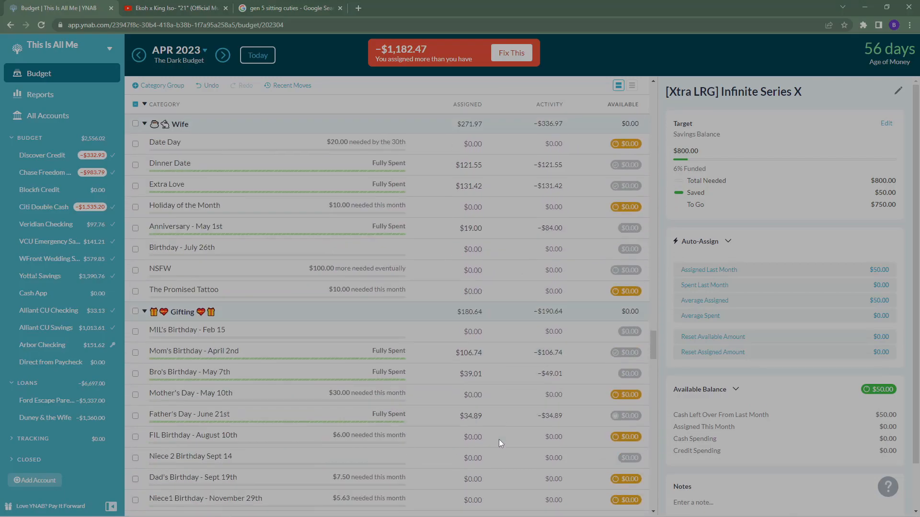
scroll(498, 438, down, 6)
scroll(498, 437, down, 5)
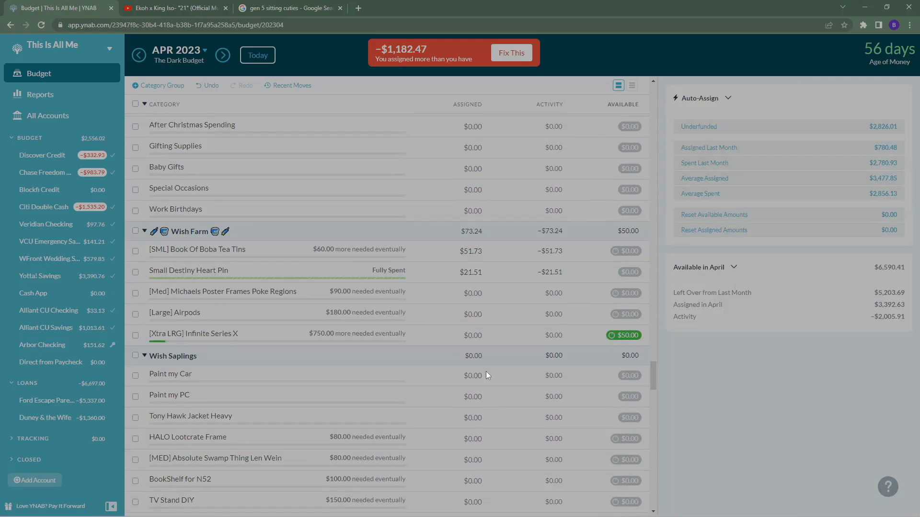
click(472, 336)
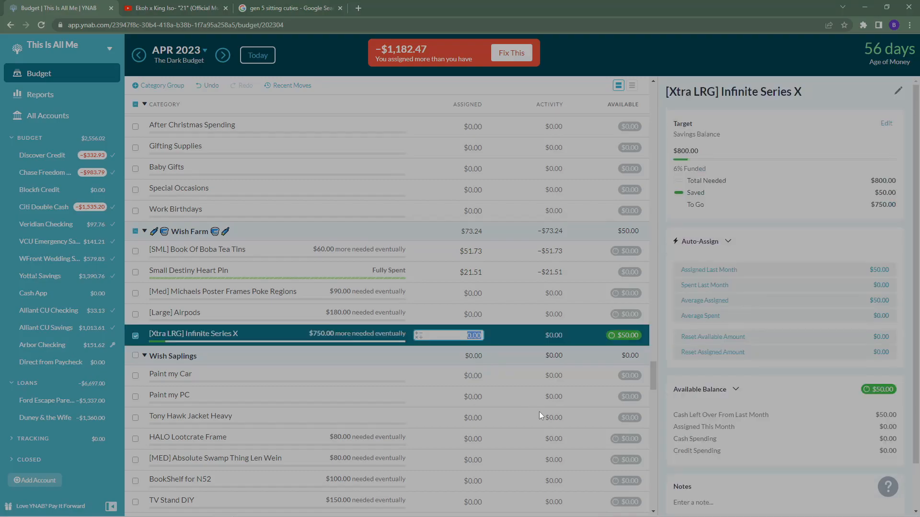
scroll(531, 405, up, 7)
scroll(522, 393, up, 15)
scroll(515, 387, up, 8)
scroll(510, 383, up, 9)
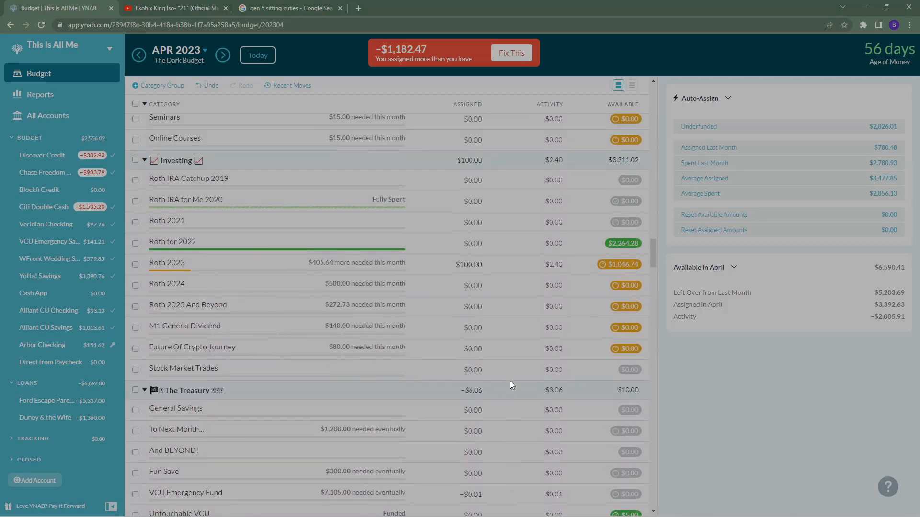
Assign -$1,182.47 to the Roth for 2022 category in the Investing group and deselect it
scroll(510, 381, up, 2)
click(467, 323)
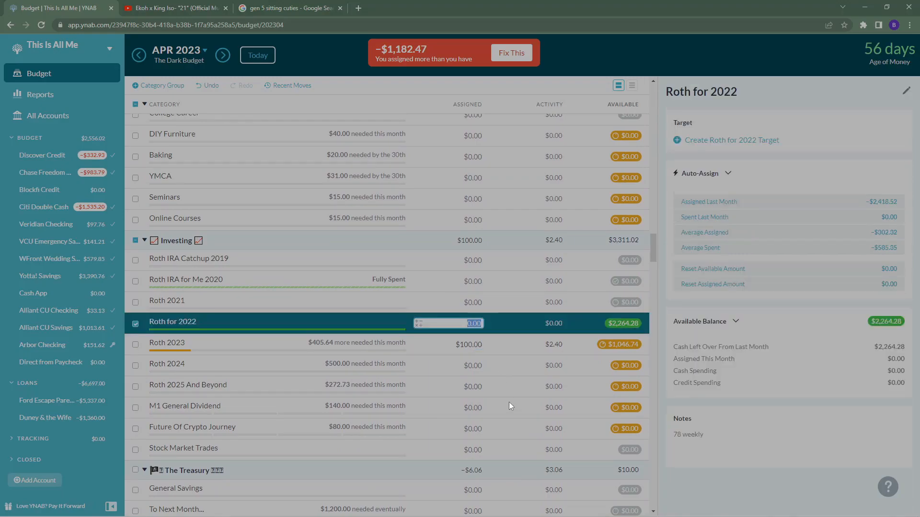
key(BackSpace)
text(-$1,182)
text(.47)
key(Return)
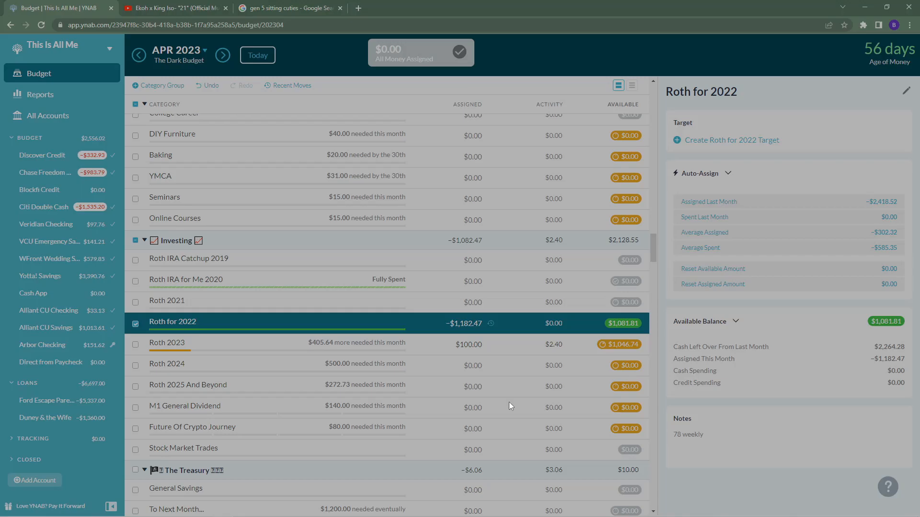
scroll(455, 383, down, 2)
click(415, 370)
Examine the April assignments and spending from Credit Card Payments through Insurance, Creative Careers and Everyday Spending
scroll(407, 370, up, 10)
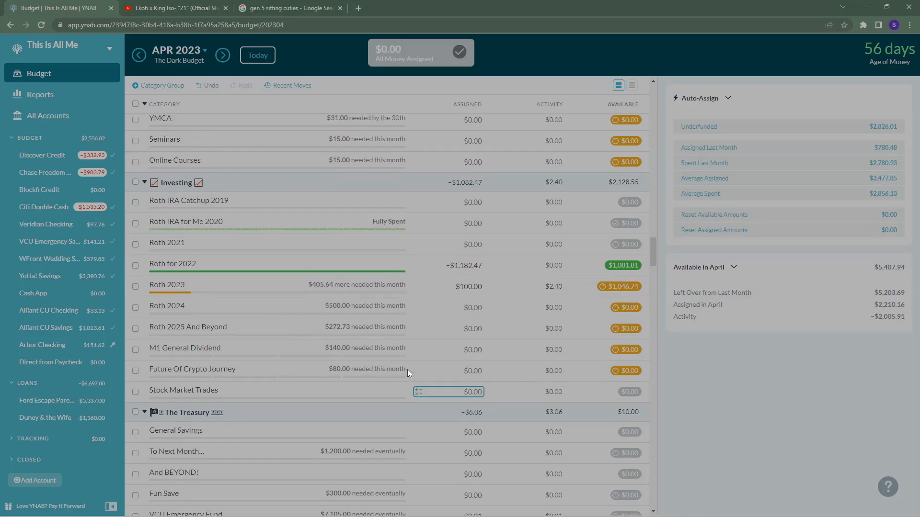
scroll(405, 375, up, 10)
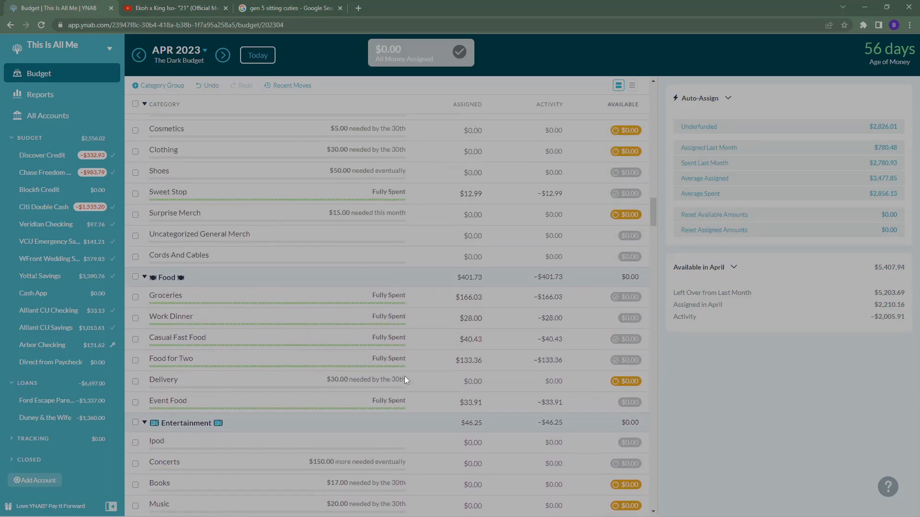
scroll(405, 383, up, 10)
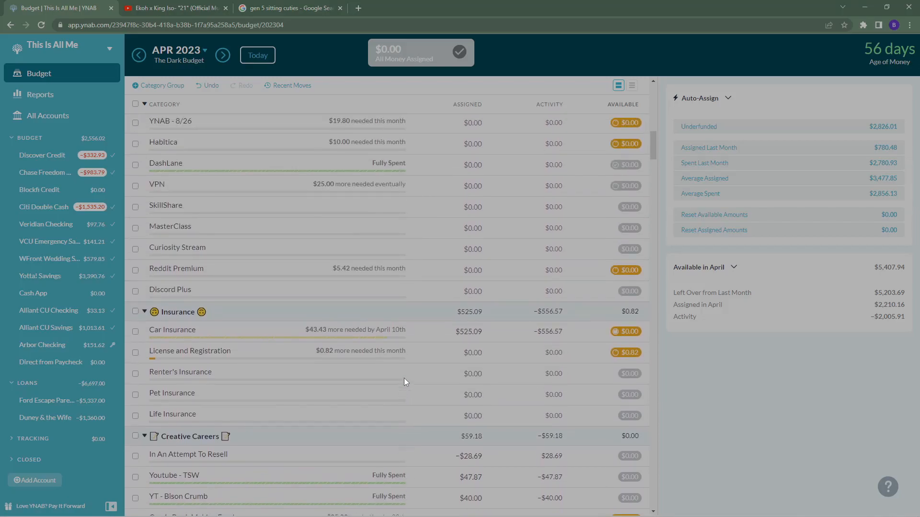
scroll(405, 382, up, 10)
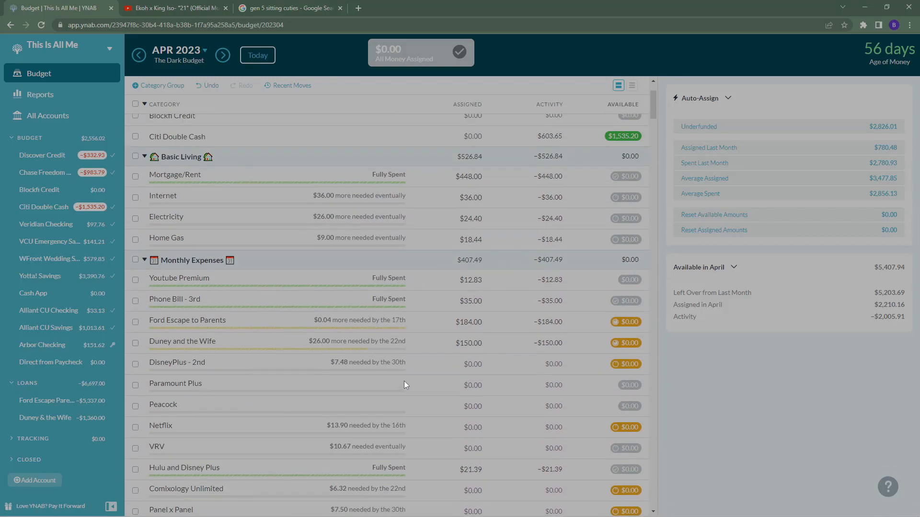
scroll(404, 384, up, 2)
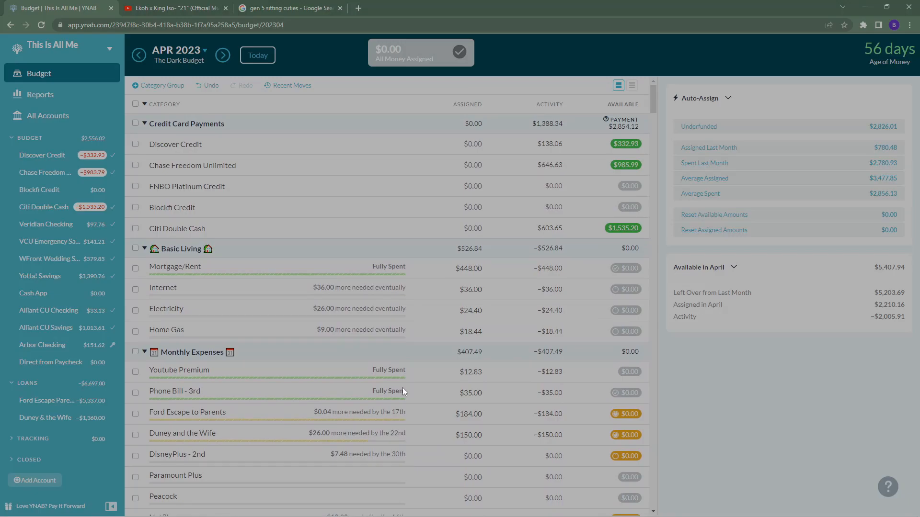
scroll(403, 387, down, 10)
scroll(402, 392, down, 2)
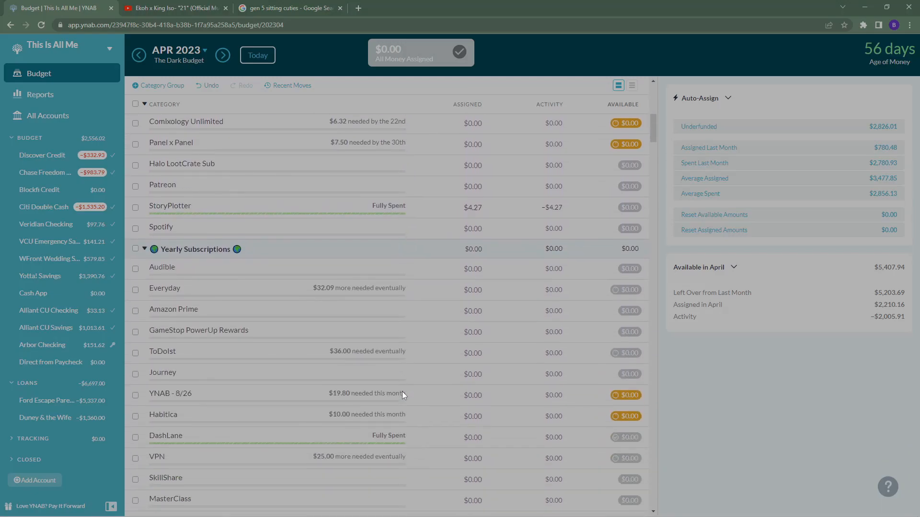
scroll(401, 390, down, 10)
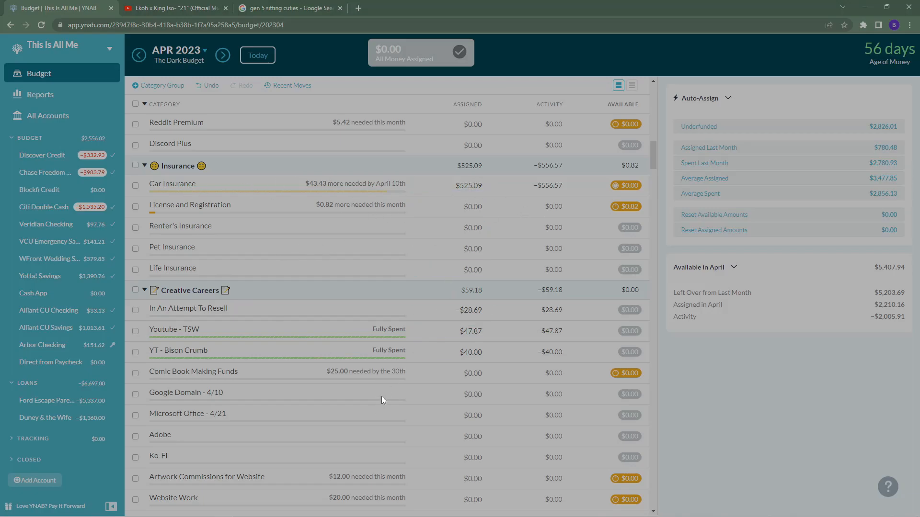
scroll(410, 361, down, 3)
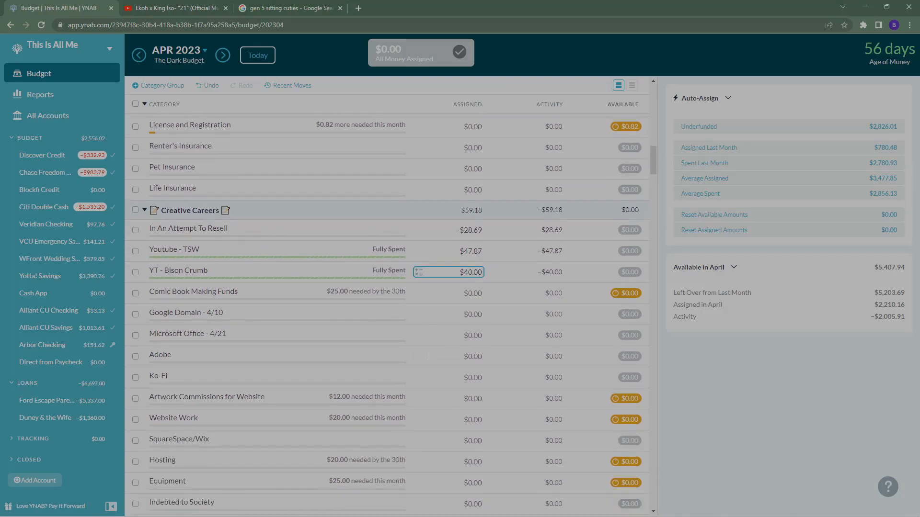
scroll(410, 367, down, 8)
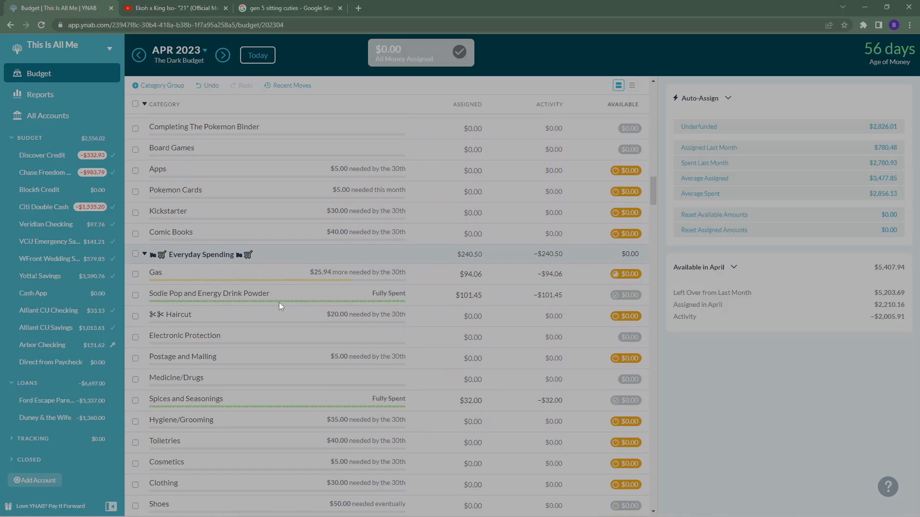
Select the Groceries and Food for Two categories in the Food group together with Friend Outing in Self Improvement
click(262, 298)
click(136, 295)
scroll(432, 353, down, 8)
scroll(432, 358, down, 1)
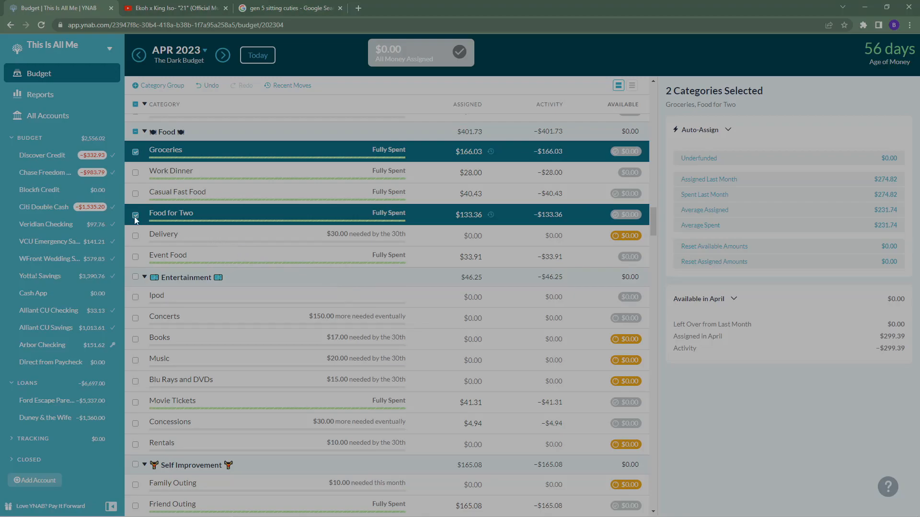
scroll(401, 329, down, 3)
scroll(398, 330, down, 3)
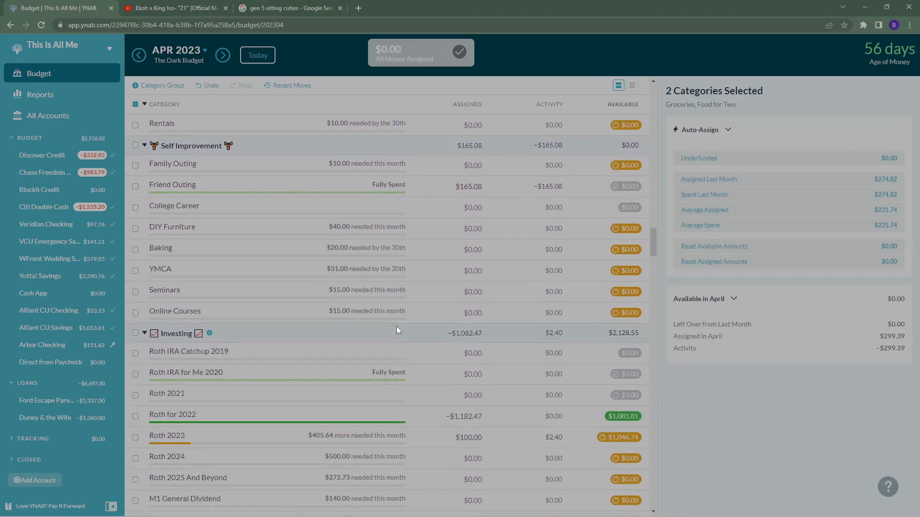
click(135, 187)
Add the Extra Love and Dinner Date categories of the Wife group to the multi-category selection
scroll(361, 356, down, 2)
scroll(359, 349, up, 1)
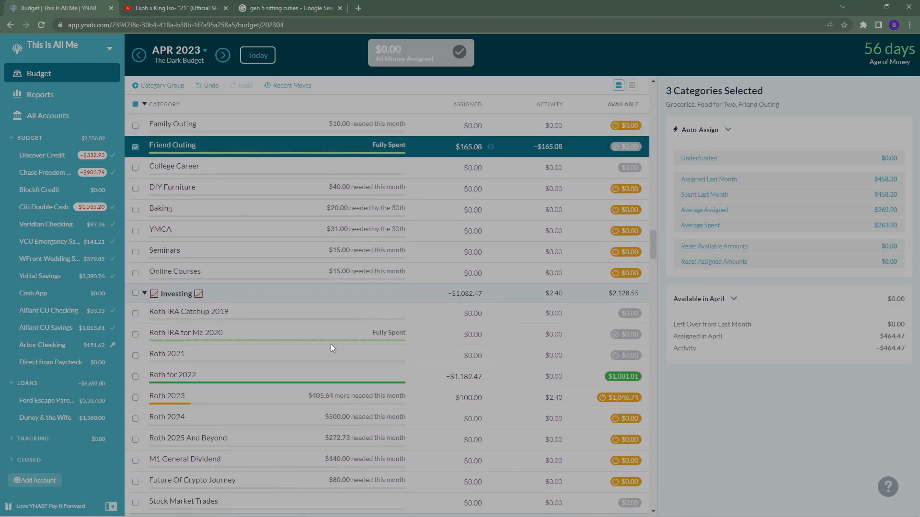
scroll(331, 344, up, 1)
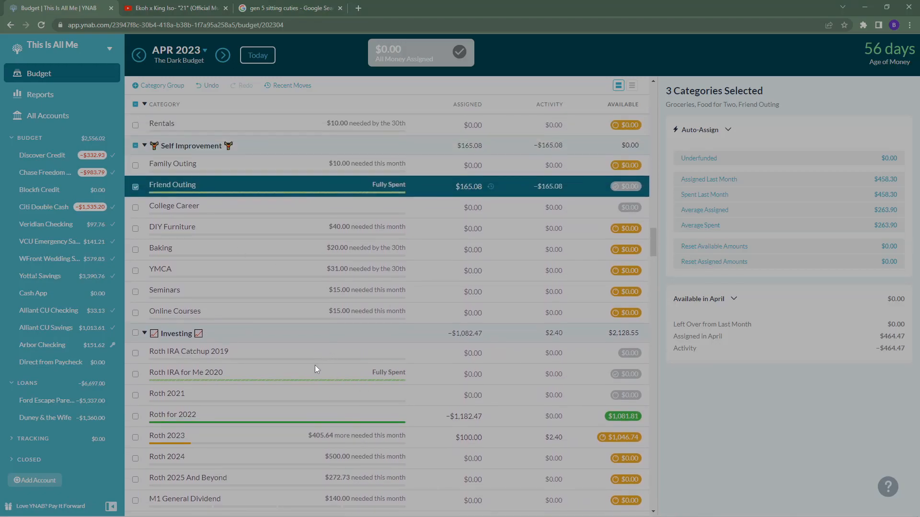
scroll(315, 369, down, 2)
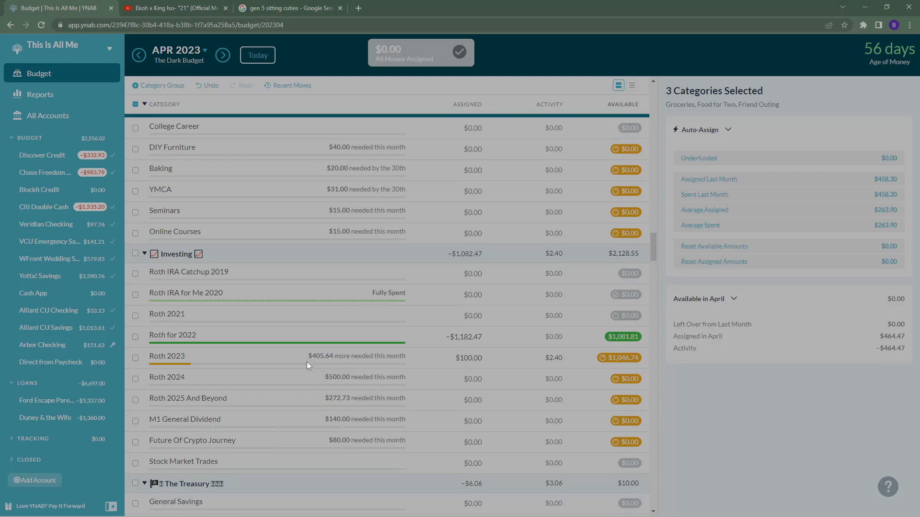
scroll(307, 367, down, 6)
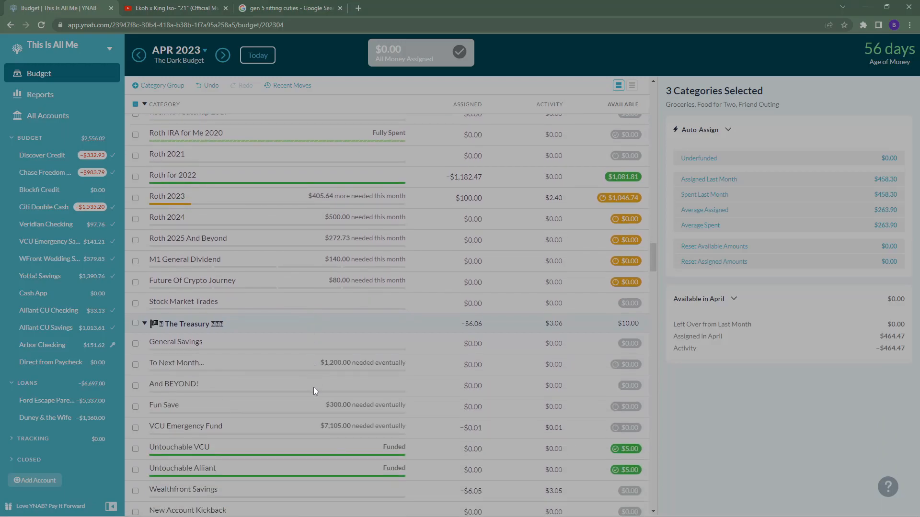
scroll(280, 394, down, 2)
scroll(275, 392, down, 3)
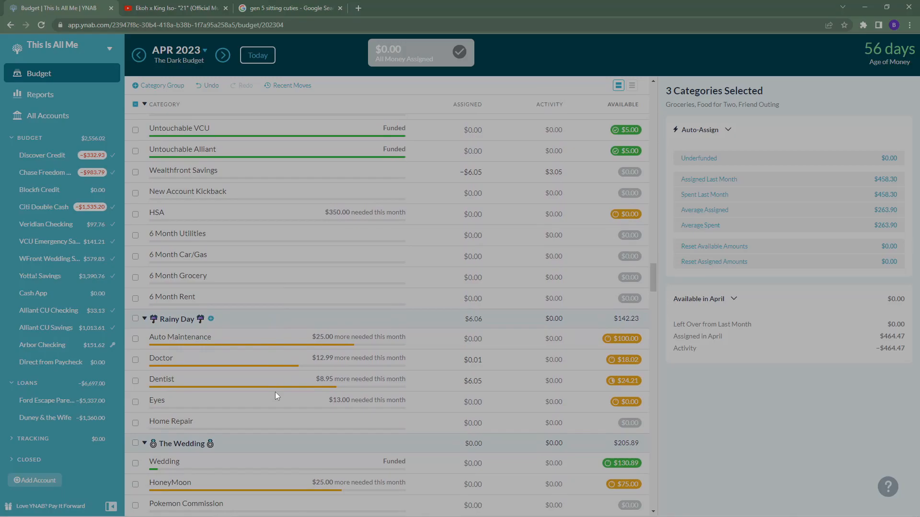
scroll(277, 397, down, 1)
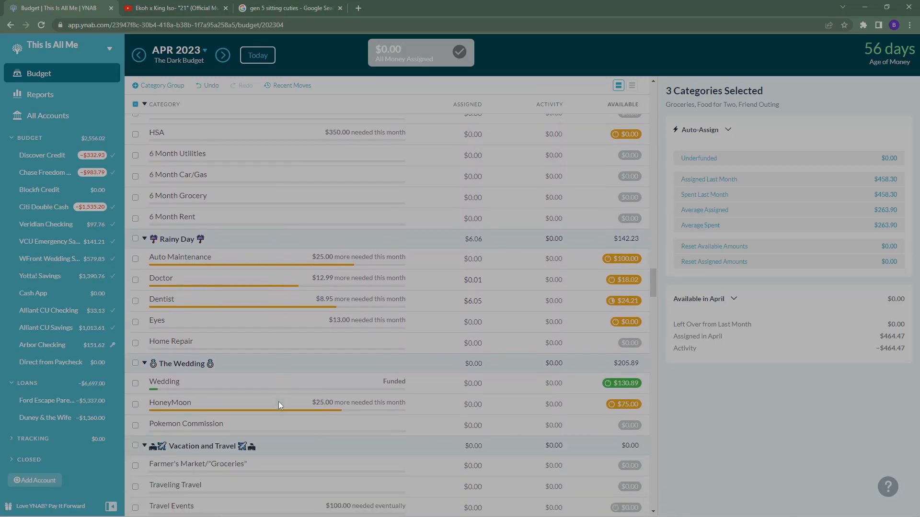
scroll(279, 404, down, 10)
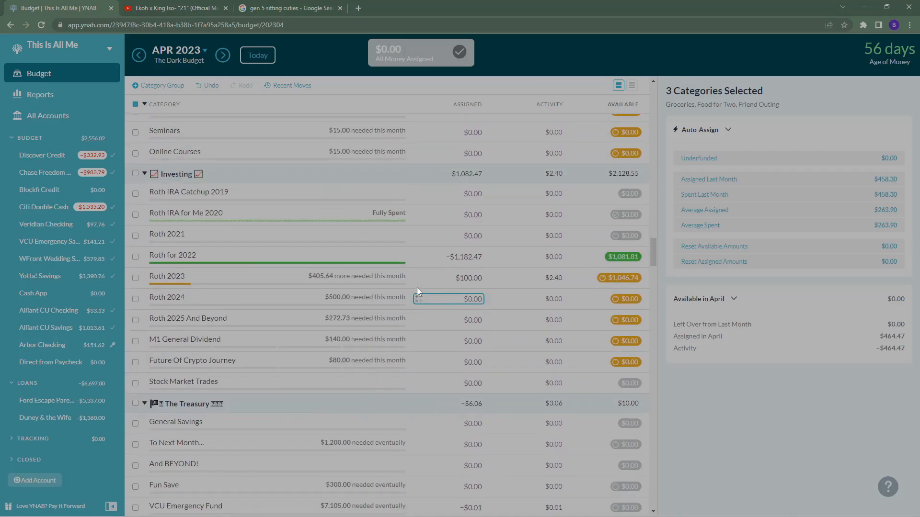
scroll(338, 379, down, 7)
scroll(337, 382, down, 7)
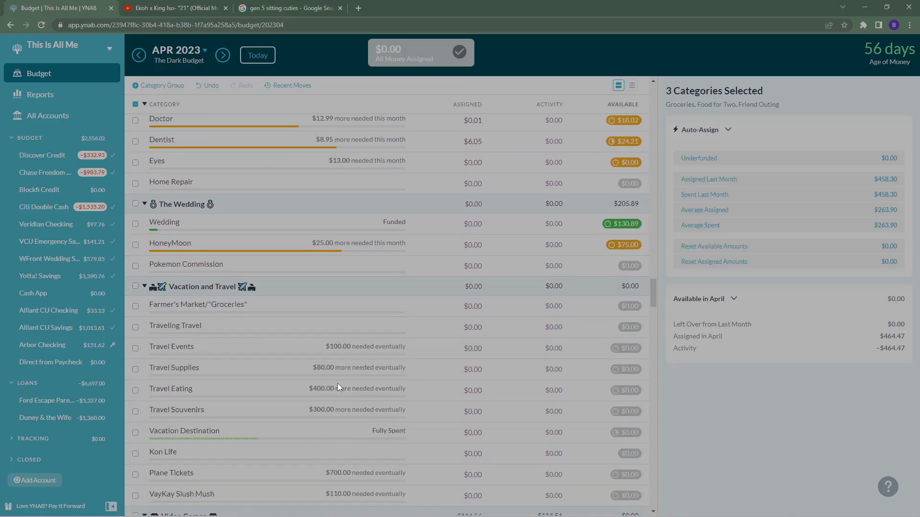
scroll(334, 387, down, 5)
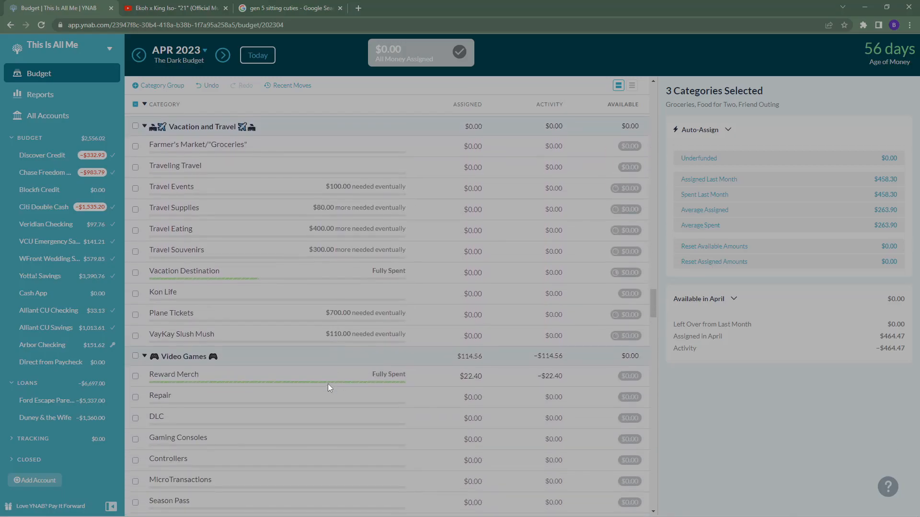
scroll(328, 387, down, 3)
scroll(327, 385, down, 5)
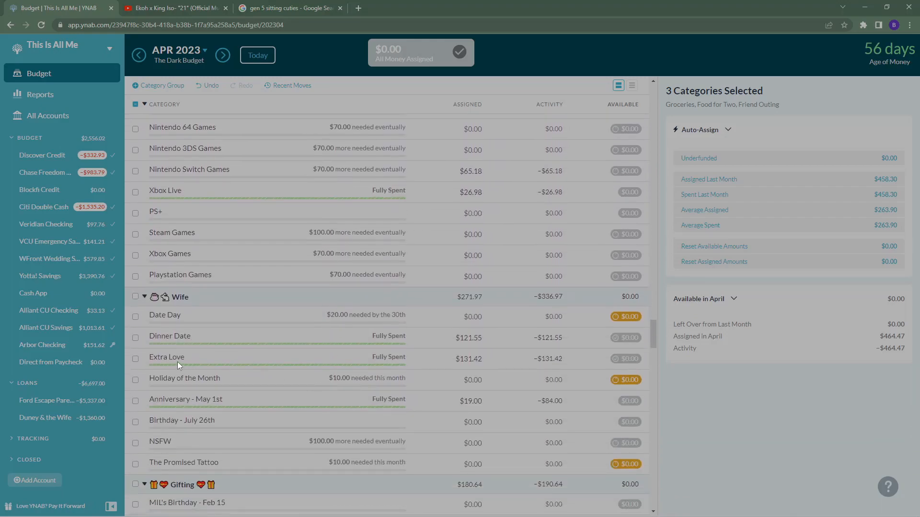
click(135, 359)
click(135, 338)
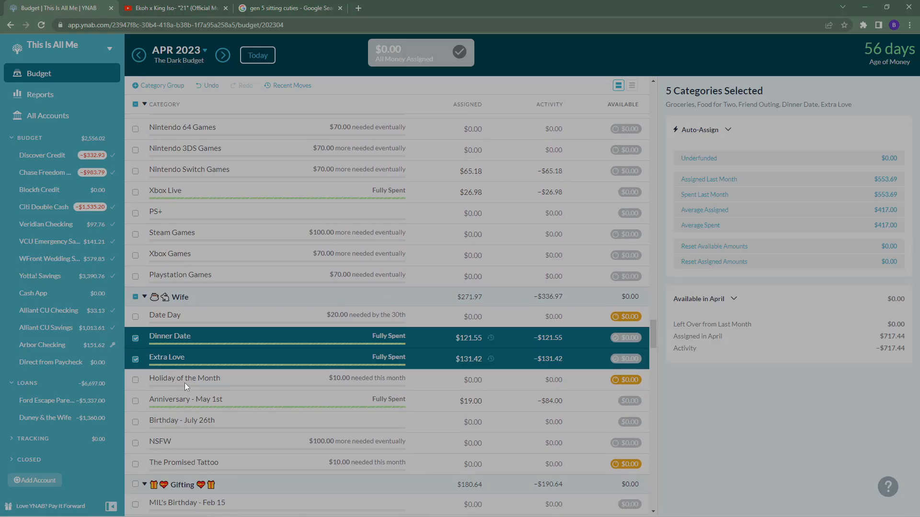
Add the Mom's Birthday - April 2nd category of the Gifting group to the multi-category selection
scroll(185, 384, down, 3)
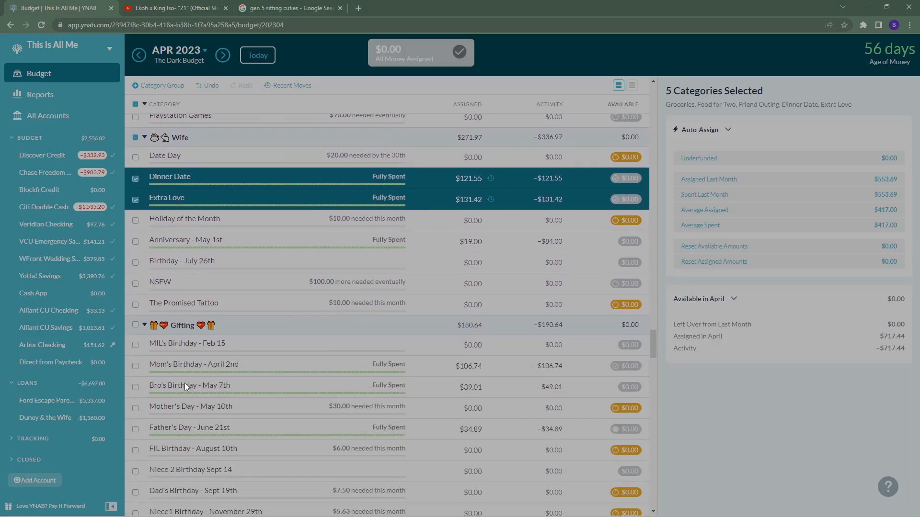
click(136, 366)
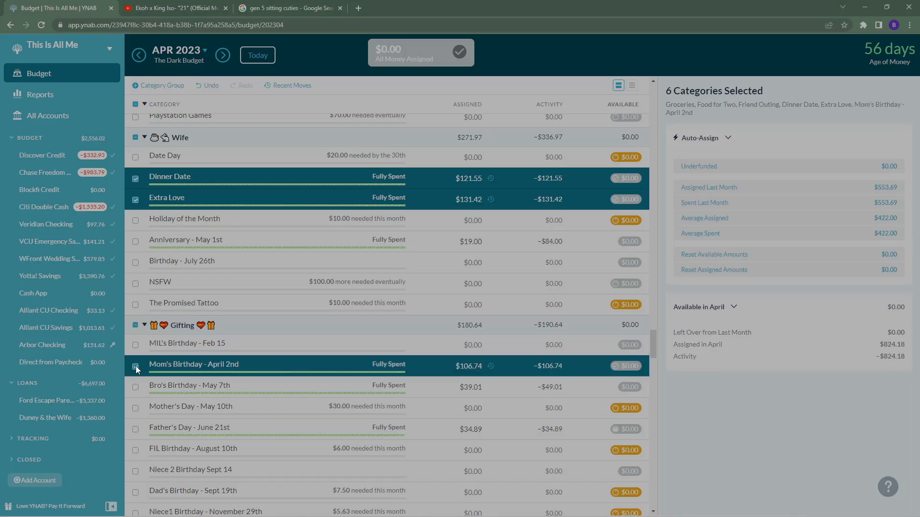
click(136, 366)
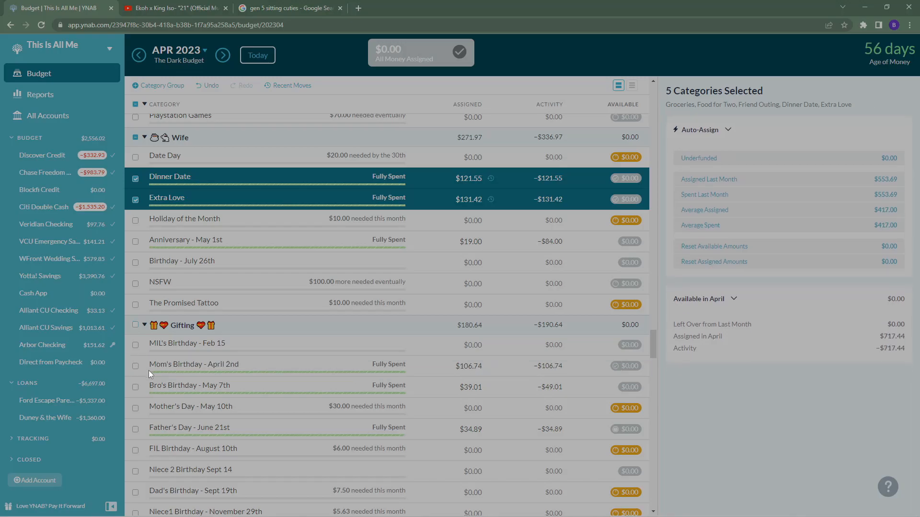
click(136, 366)
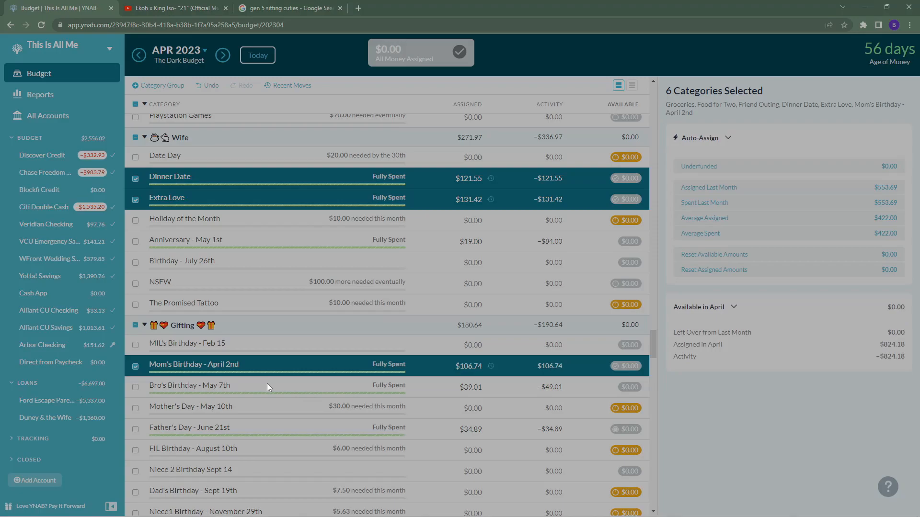
Add the Walking Cash category of the Misc group to the multi-category selection
scroll(268, 386, down, 6)
scroll(266, 390, up, 3)
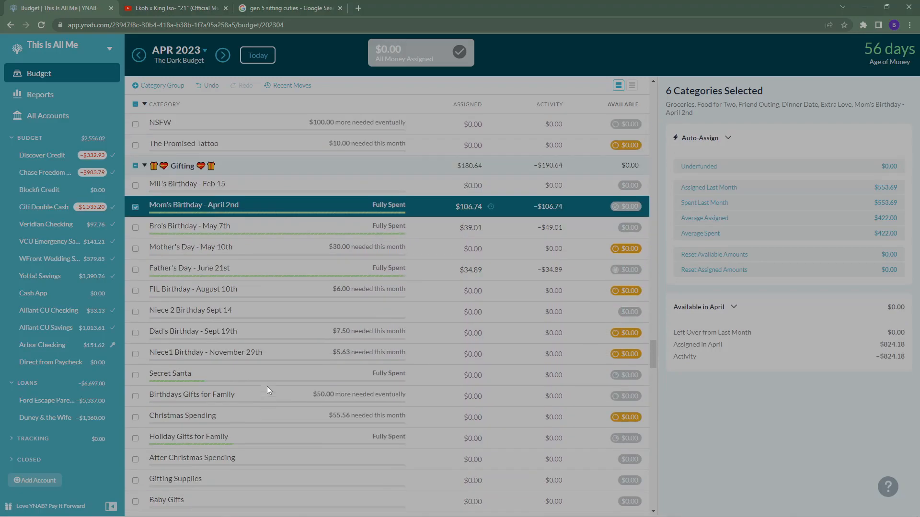
scroll(266, 389, down, 2)
scroll(266, 389, up, 1)
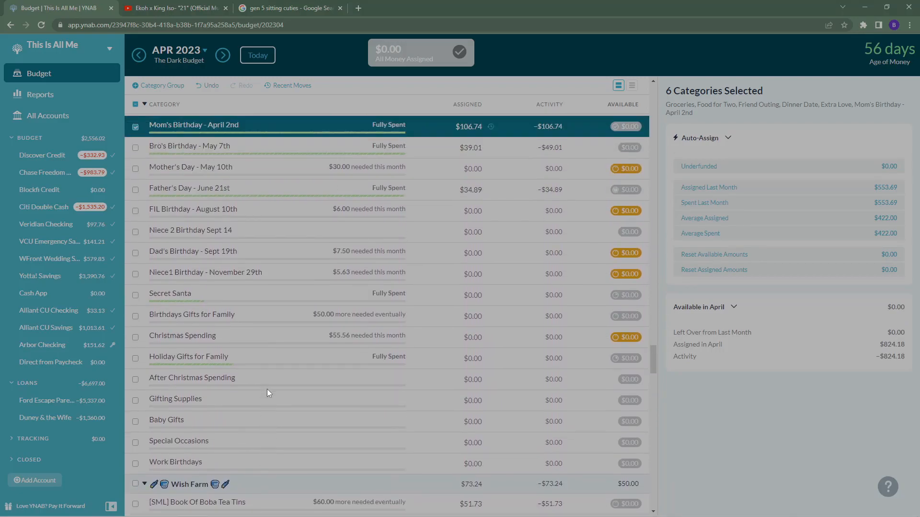
scroll(266, 390, down, 3)
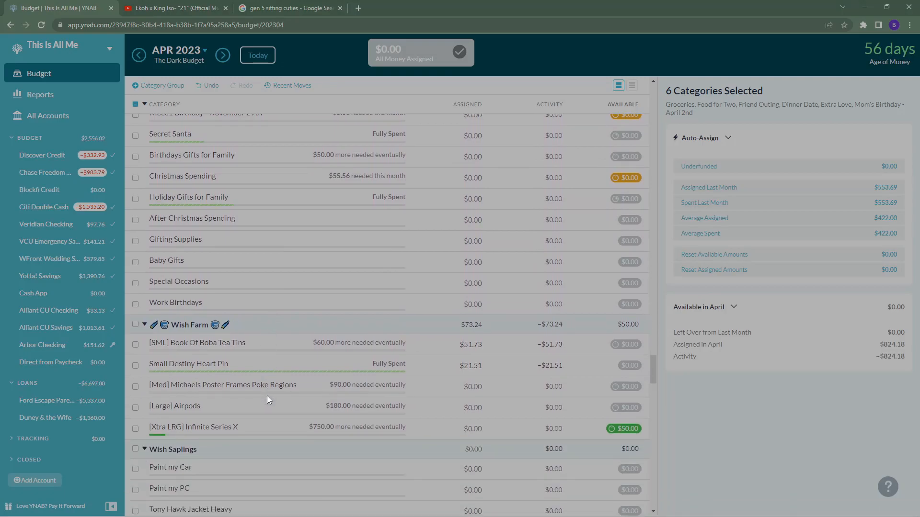
scroll(271, 400, up, 3)
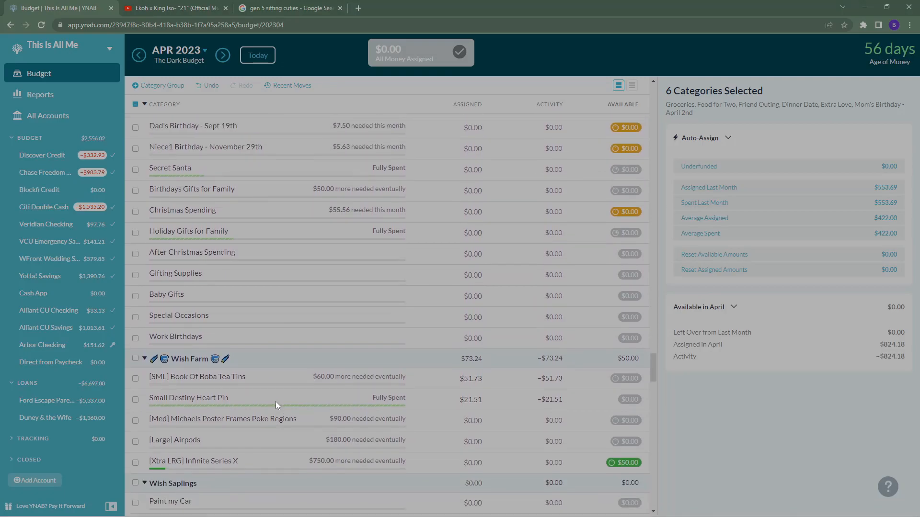
scroll(275, 412, down, 3)
scroll(274, 418, down, 3)
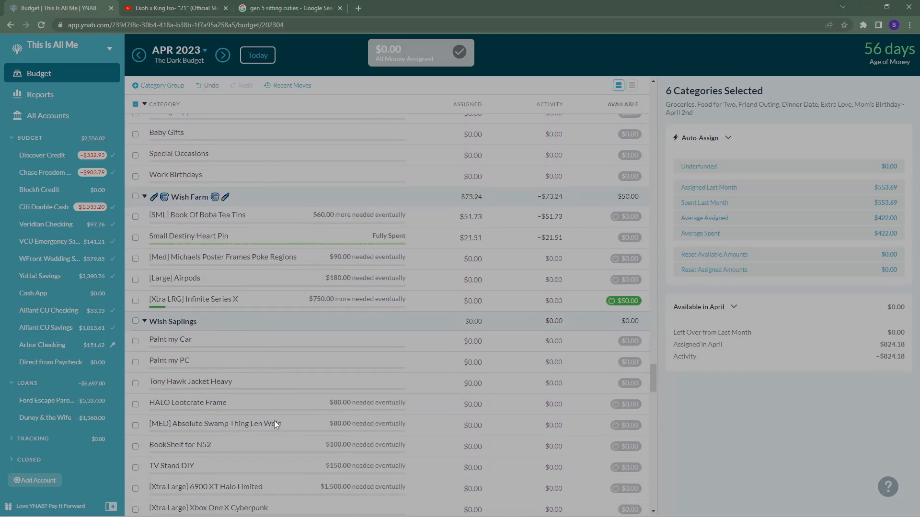
scroll(274, 421, down, 10)
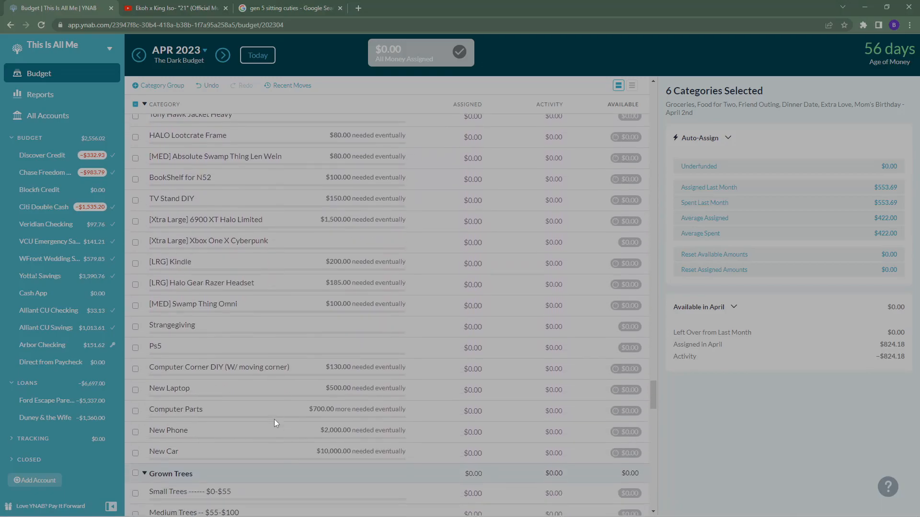
scroll(274, 419, down, 20)
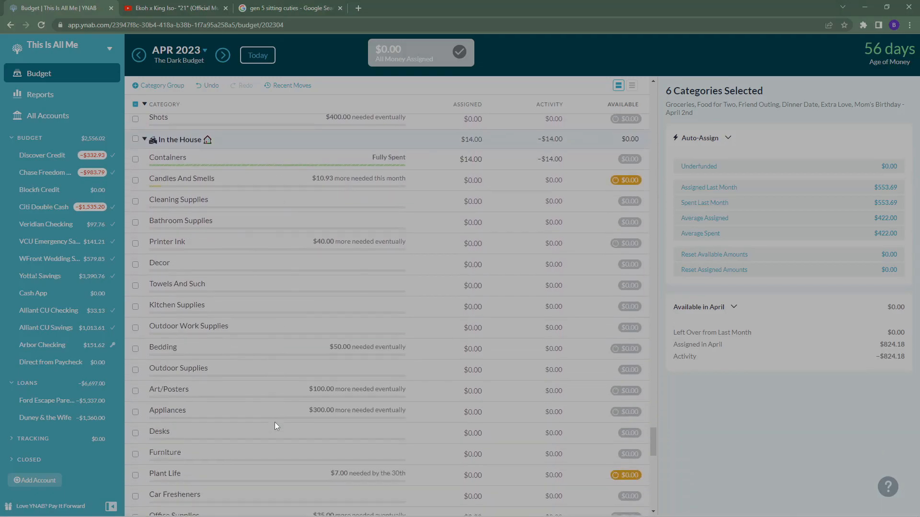
scroll(274, 423, down, 7)
scroll(274, 425, up, 4)
scroll(273, 429, down, 6)
scroll(272, 433, up, 9)
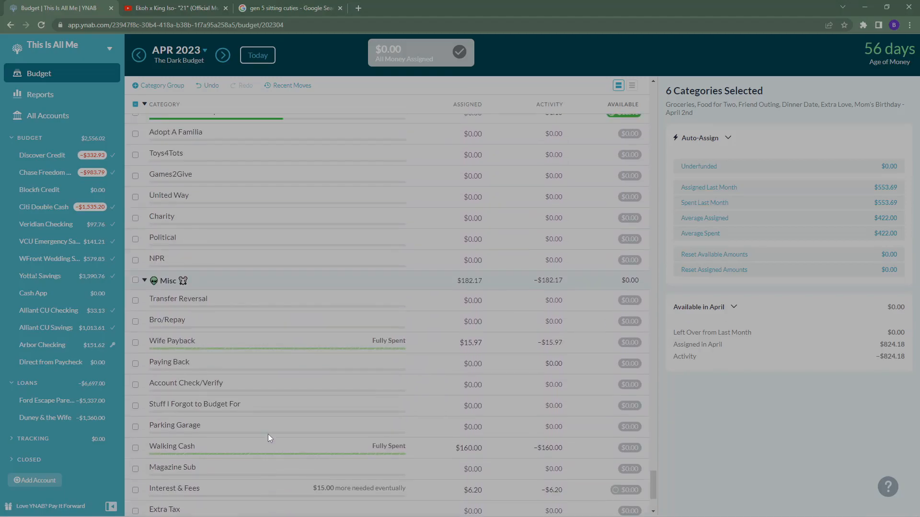
scroll(268, 431, down, 5)
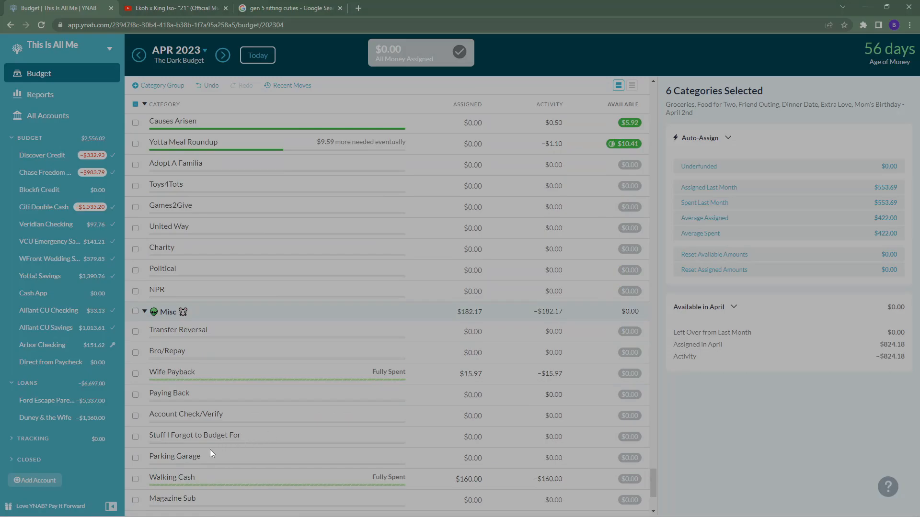
click(134, 479)
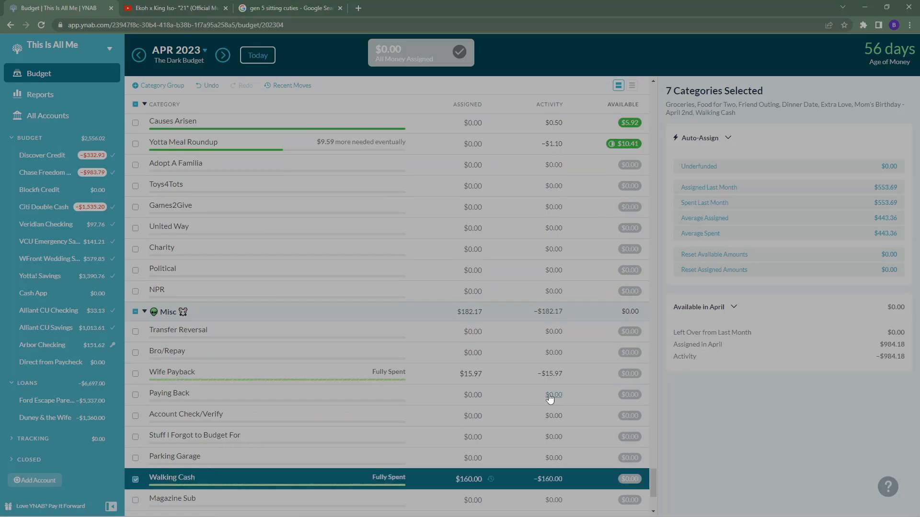
Remove the Food for Two and Groceries categories of the Food group from the multi-category selection
scroll(530, 402, up, 15)
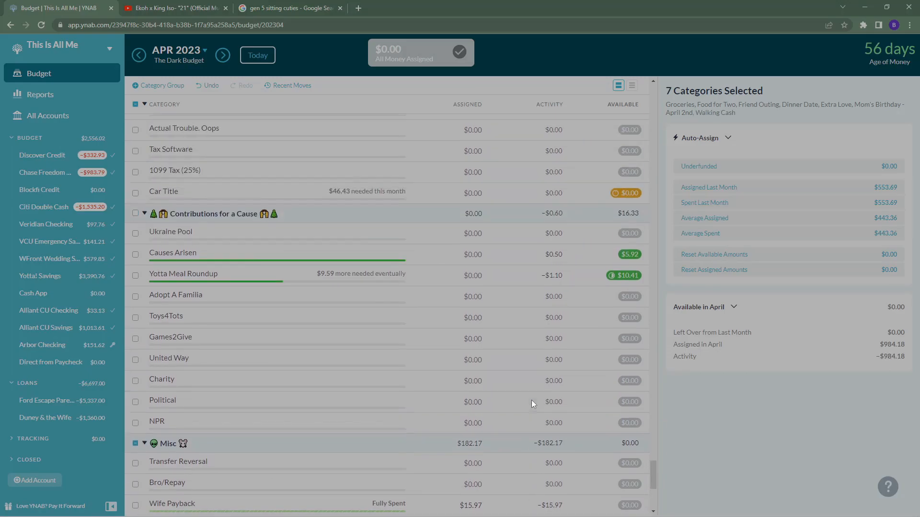
scroll(515, 411, up, 10)
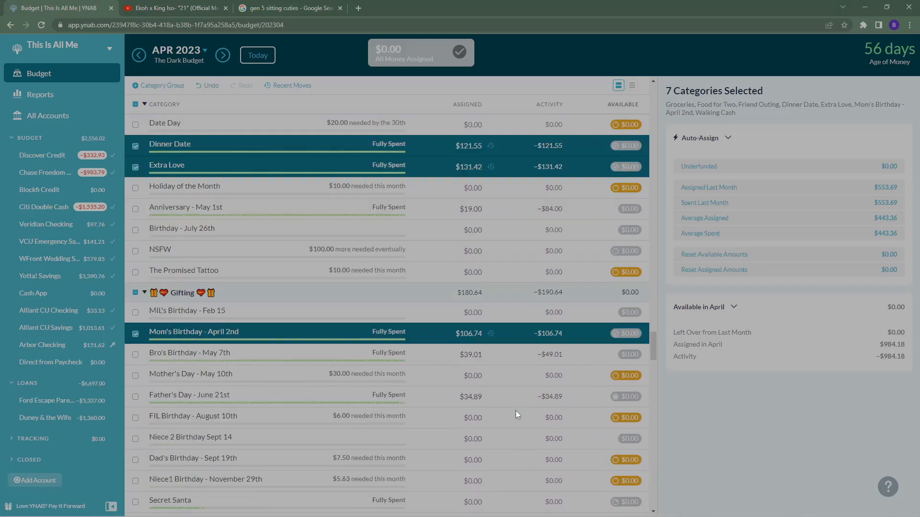
scroll(498, 415, up, 10)
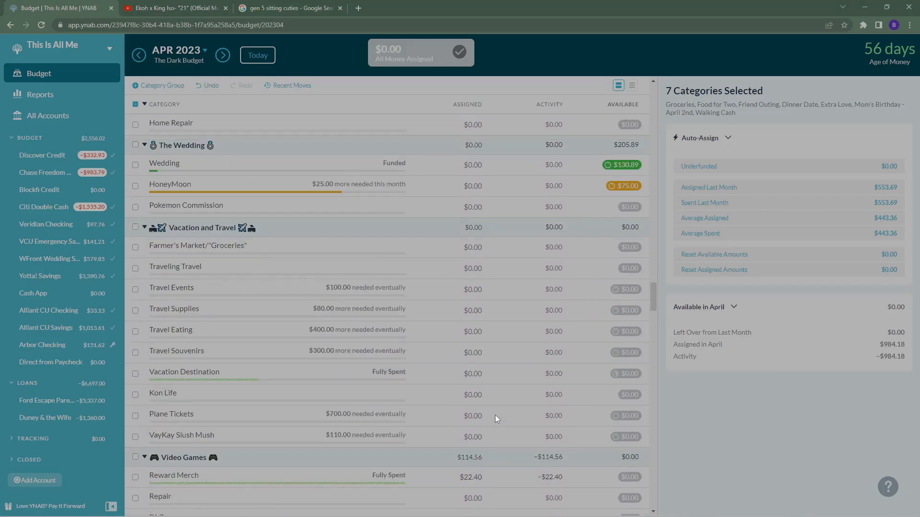
scroll(493, 416, up, 10)
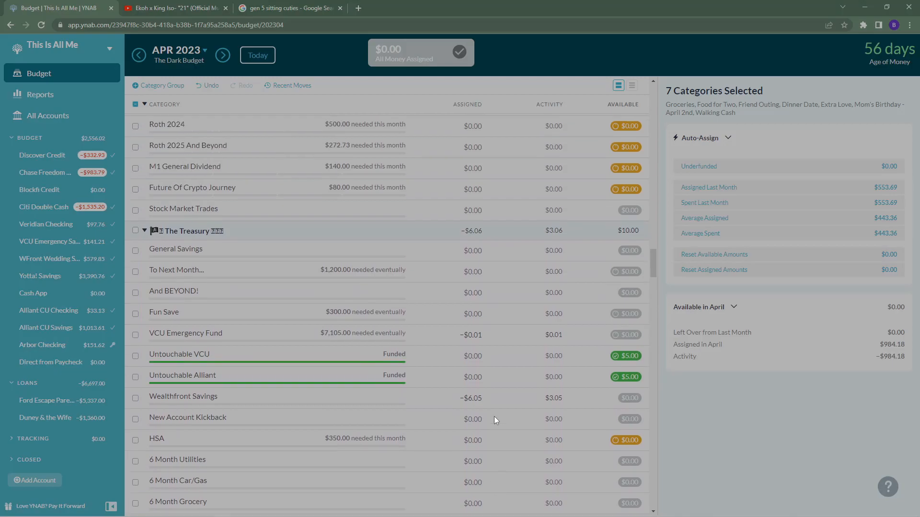
scroll(493, 415, up, 5)
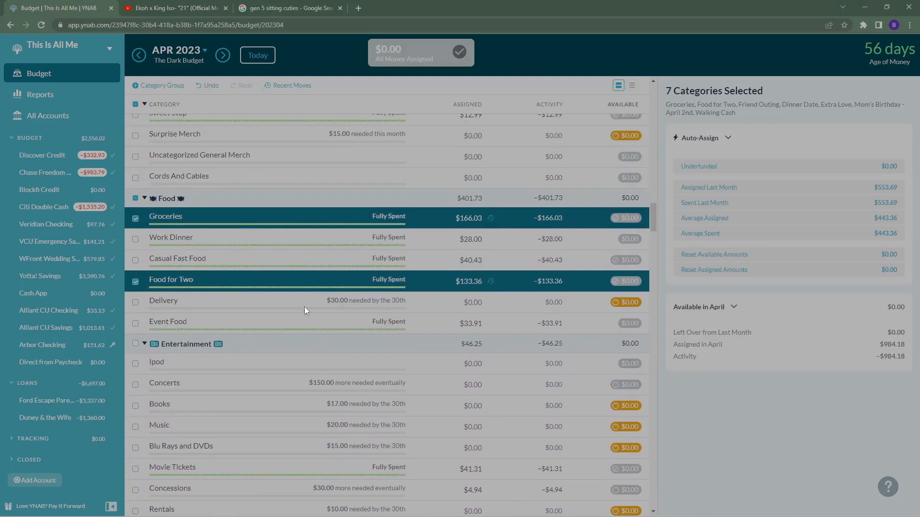
click(135, 282)
click(135, 217)
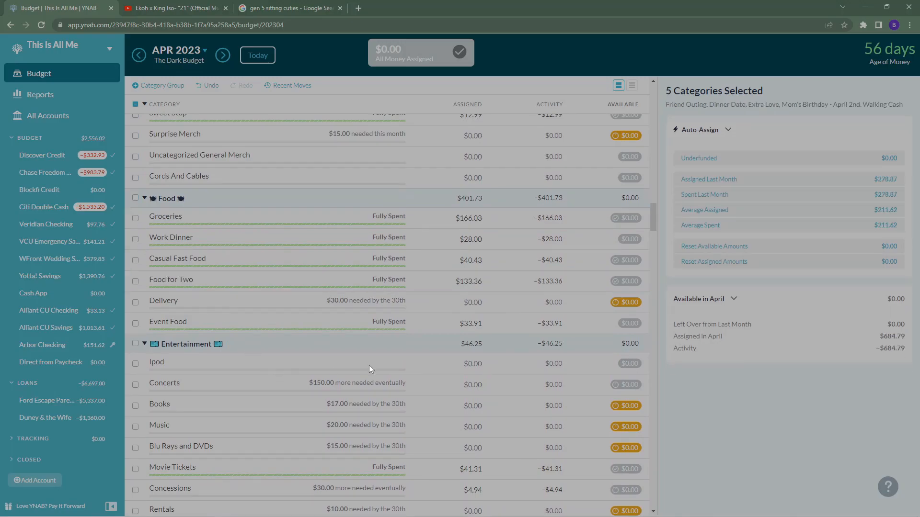
Examine the April assignments and activity across all category groups, including the selected Wife, Gifting and Misc categories
scroll(406, 366, down, 10)
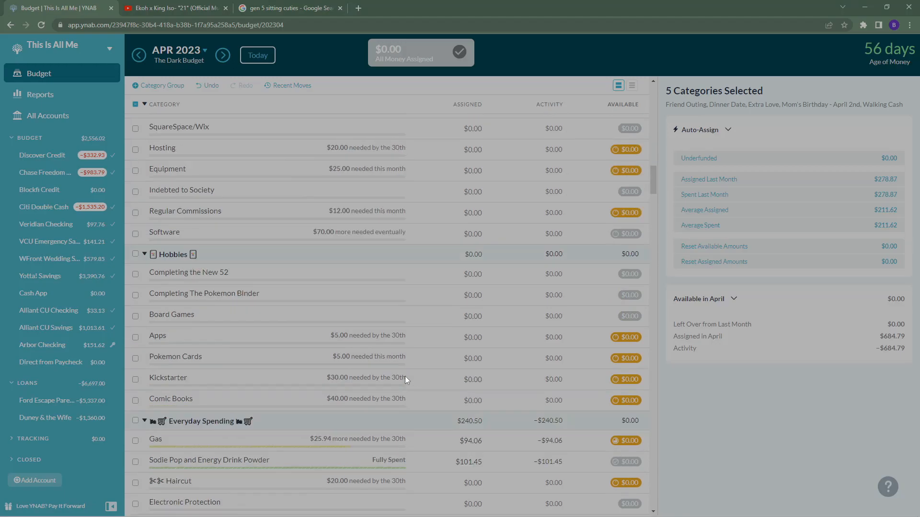
scroll(405, 374, down, 20)
scroll(435, 353, up, 5)
scroll(435, 353, up, 3)
scroll(417, 374, down, 20)
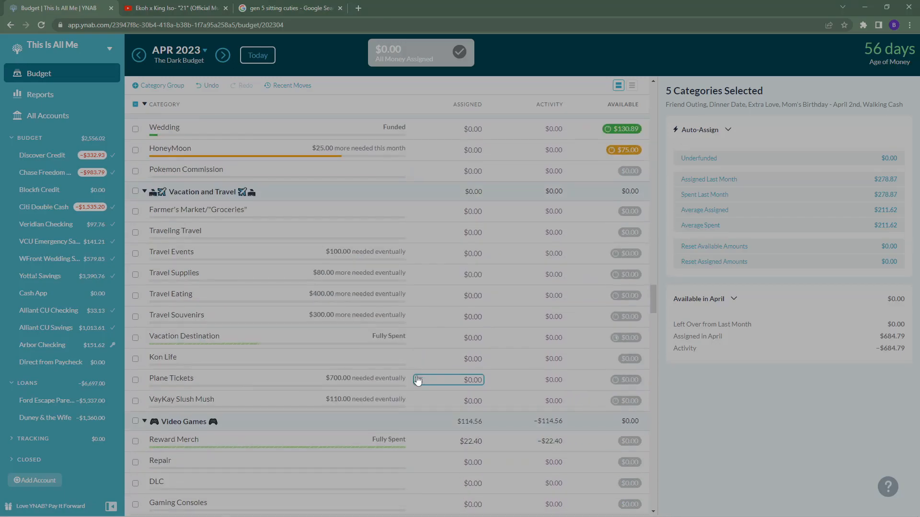
scroll(420, 383, down, 2)
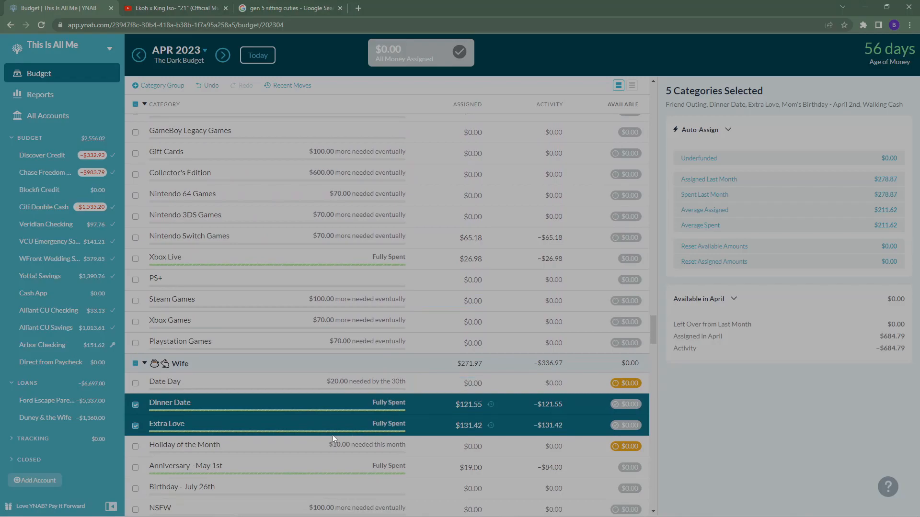
scroll(411, 418, down, 6)
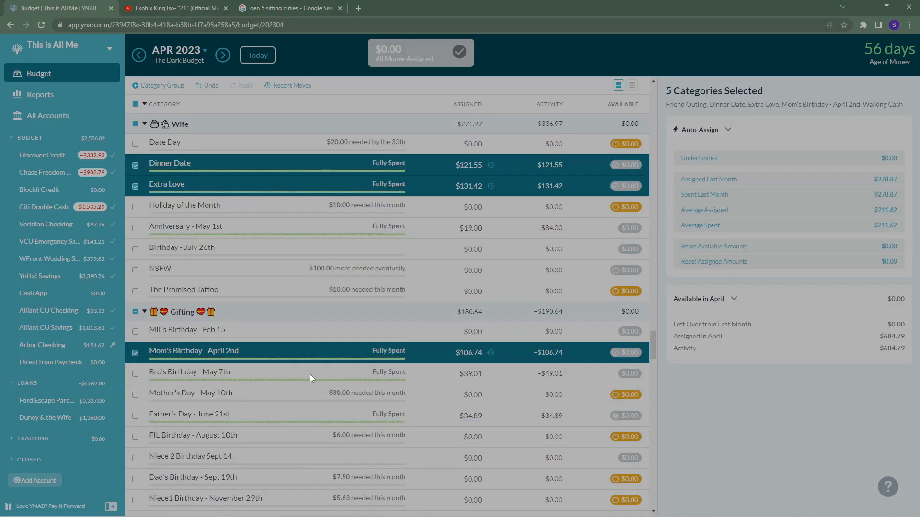
scroll(358, 421, down, 20)
scroll(357, 425, down, 20)
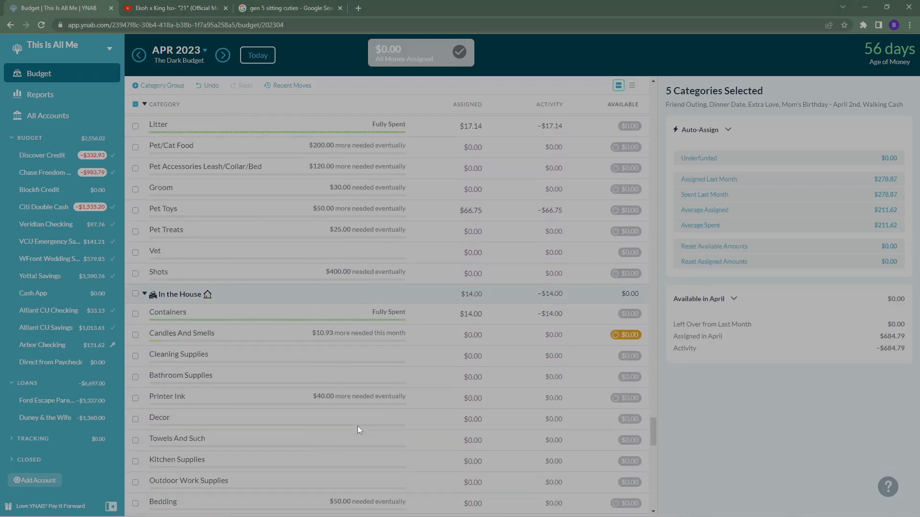
scroll(375, 446, up, 15)
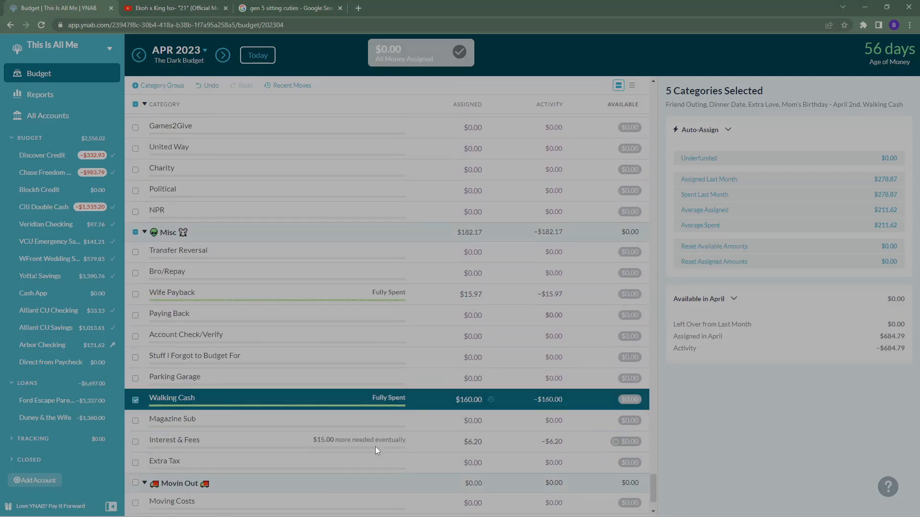
scroll(376, 447, up, 20)
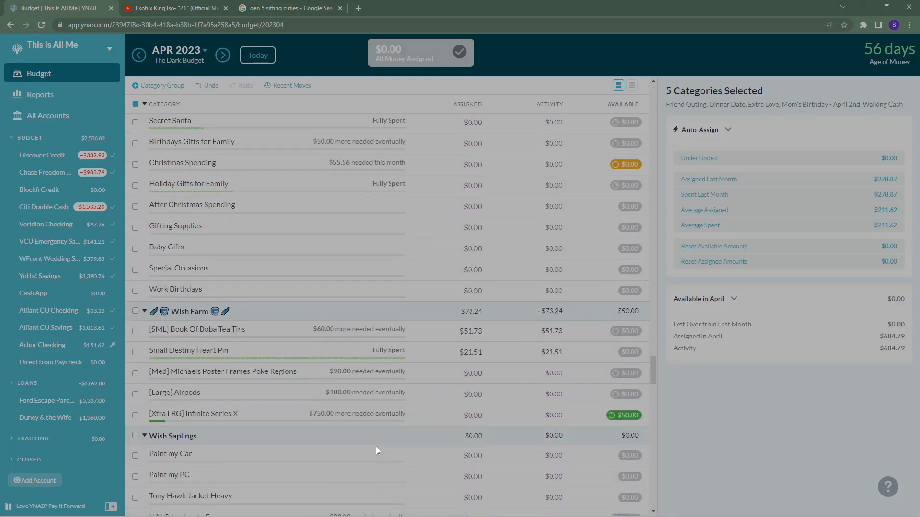
scroll(370, 446, up, 20)
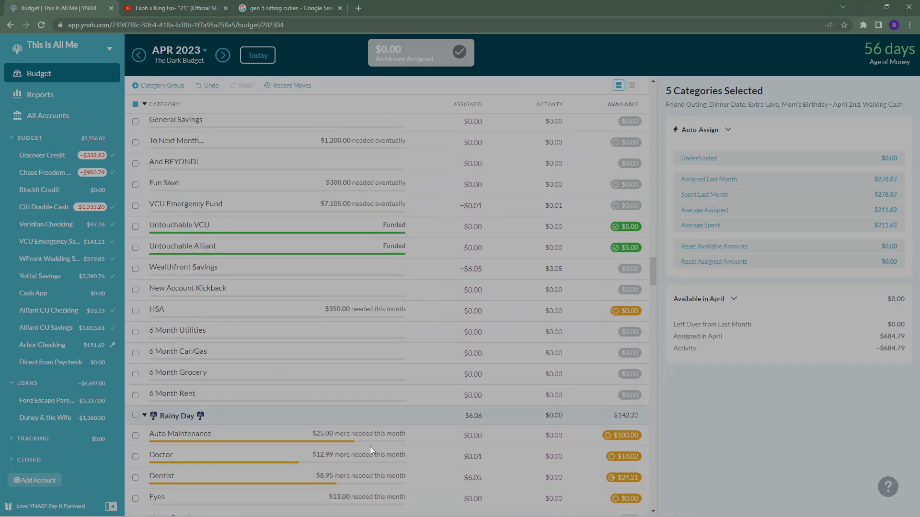
scroll(369, 446, up, 20)
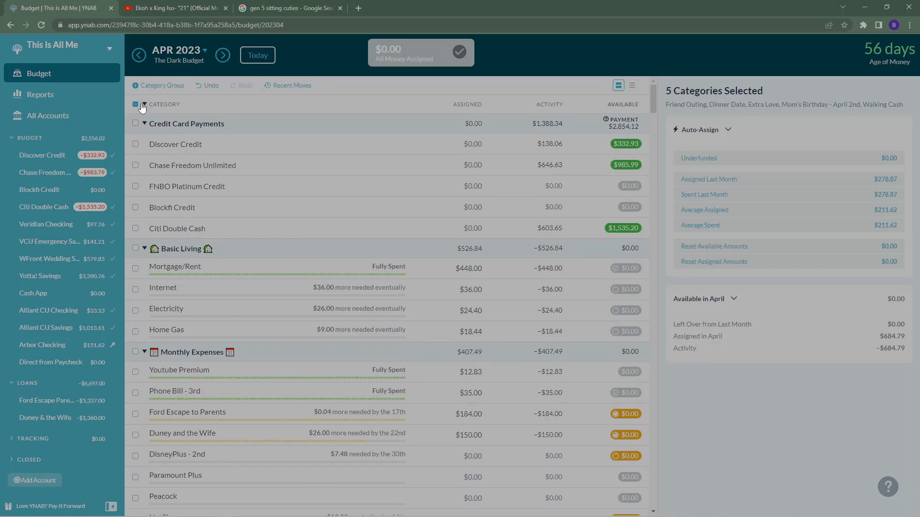
scroll(300, 258, down, 20)
scroll(303, 262, up, 5)
scroll(295, 264, up, 15)
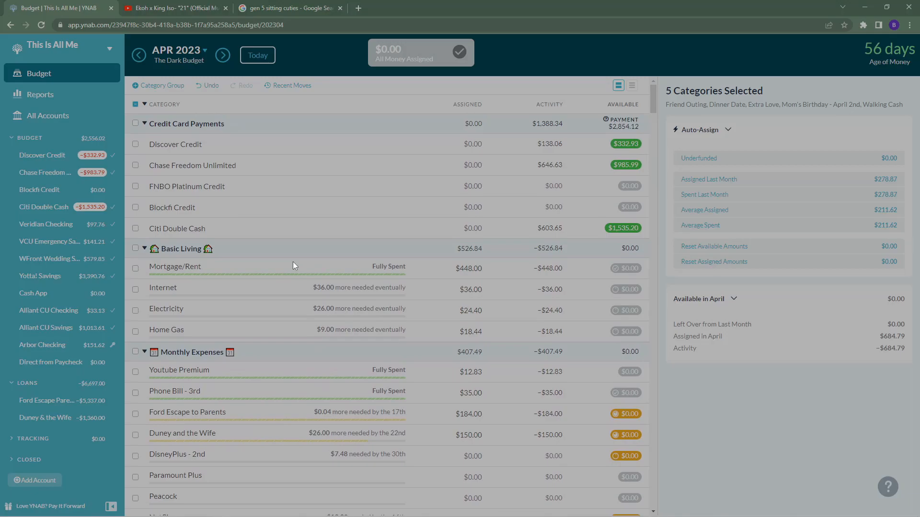